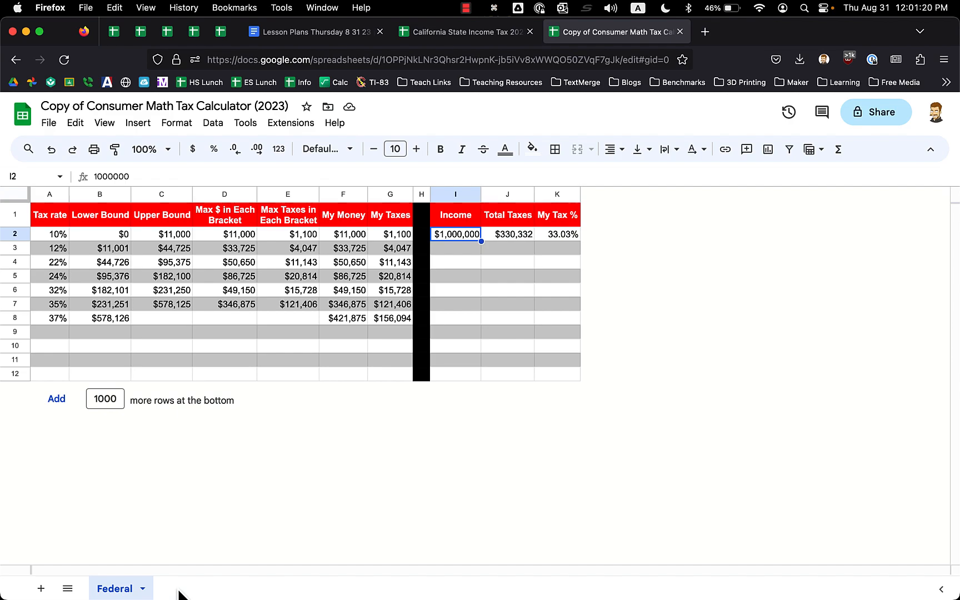
Select the tax bracket table A1:C10 in the California State Income Tax 2023 spreadsheet and return to the tax calculator.
click(493, 37)
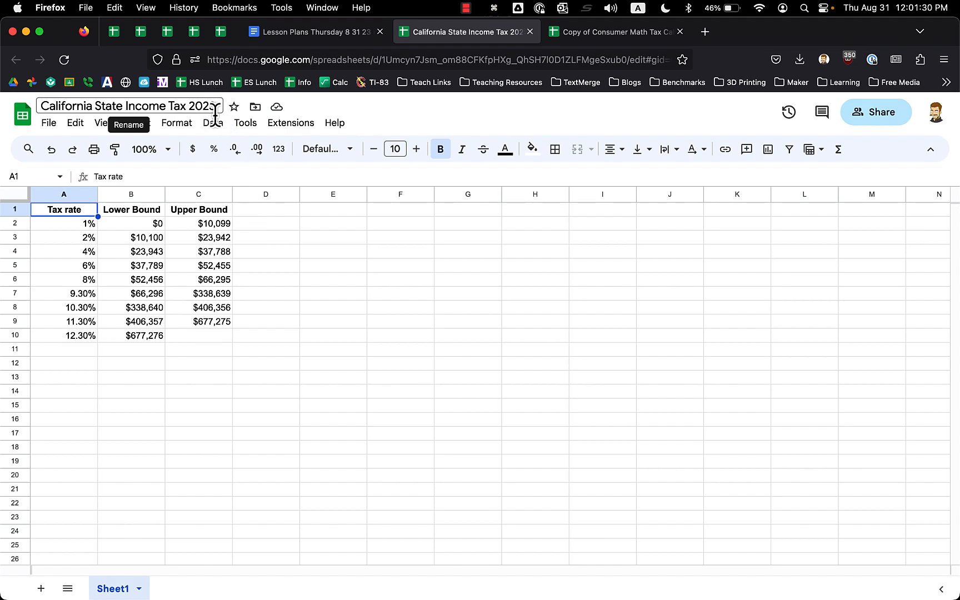
drag(200, 338, 59, 208)
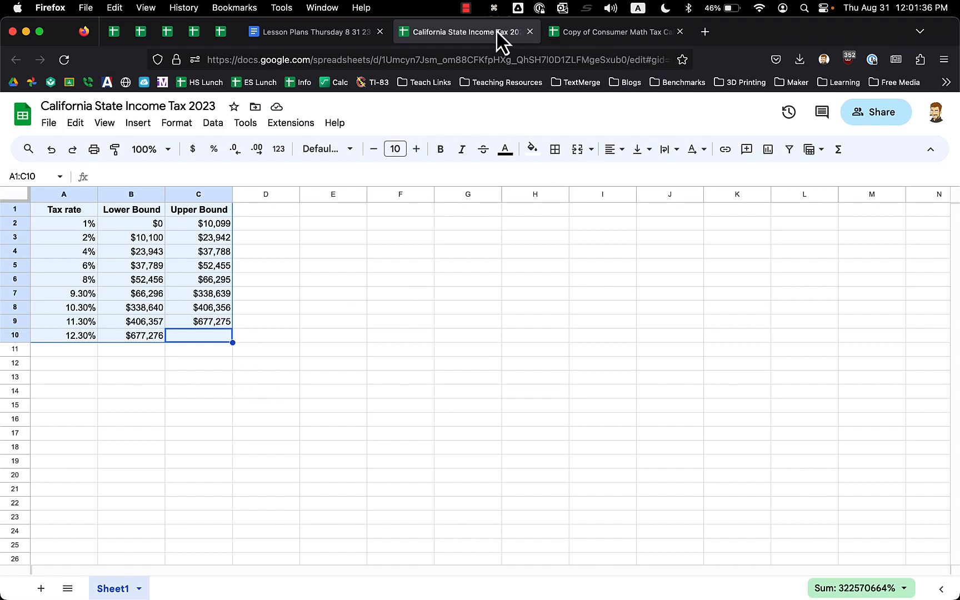
click(577, 35)
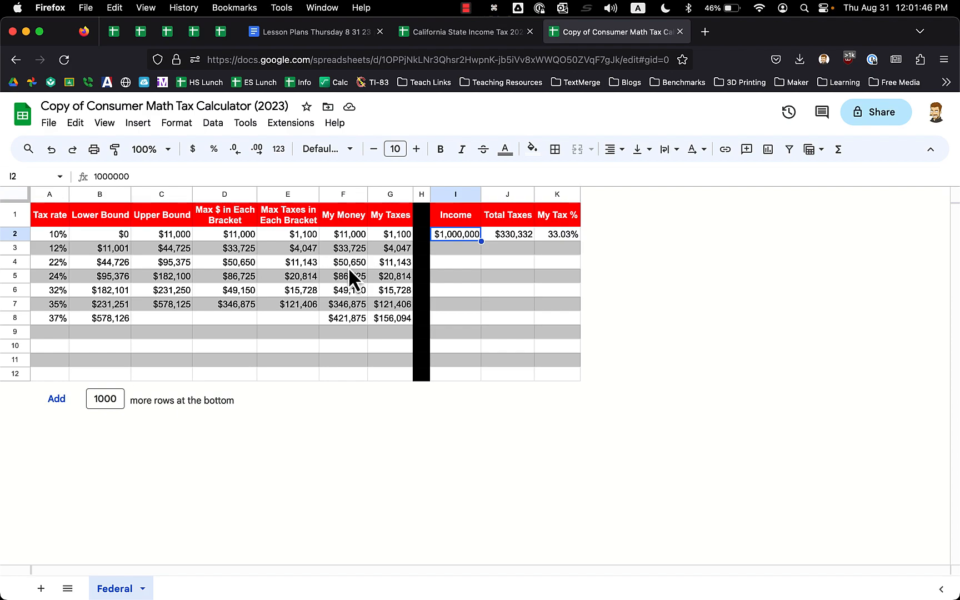
click(464, 273)
text(hello)
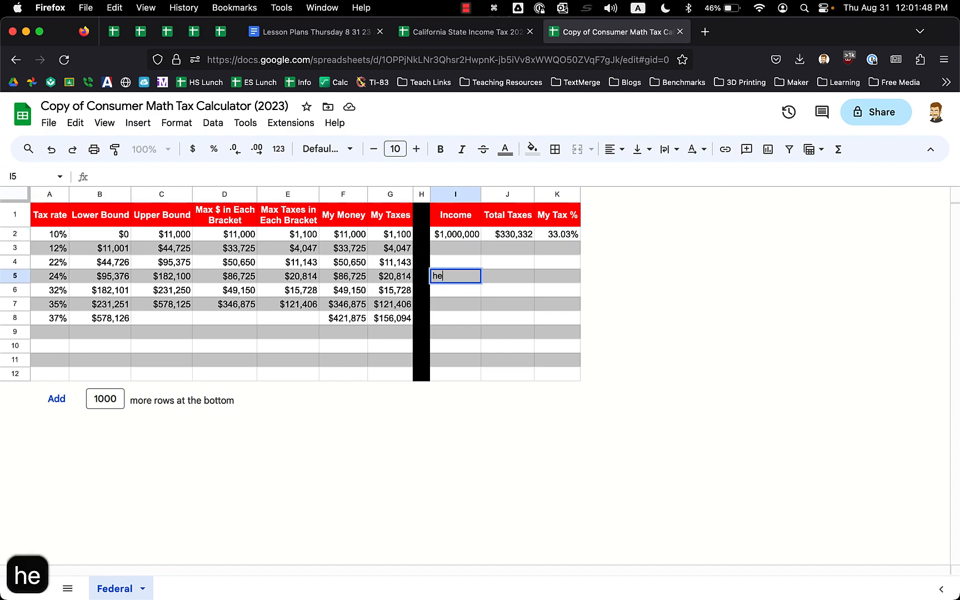
key(Return)
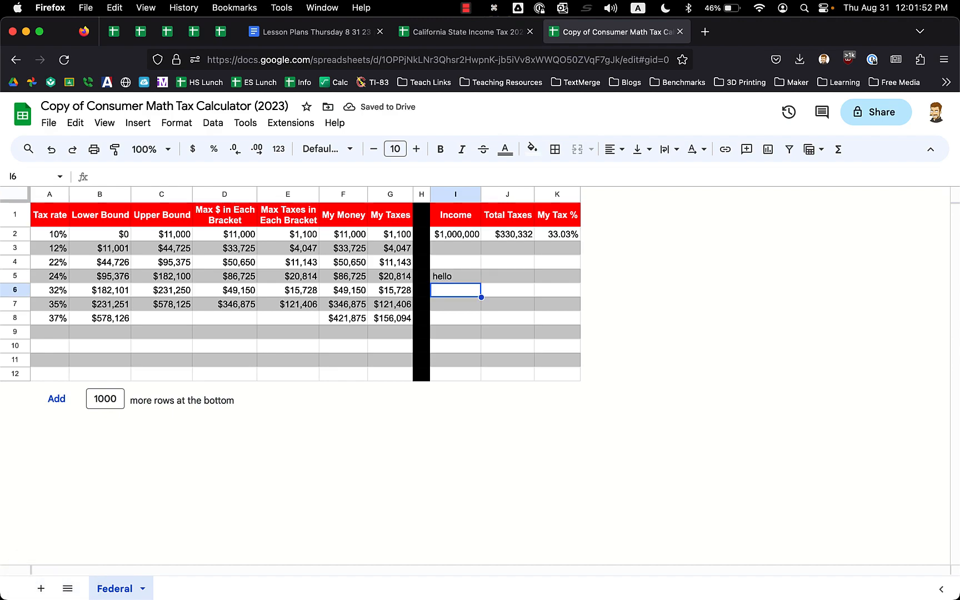
key(Up)
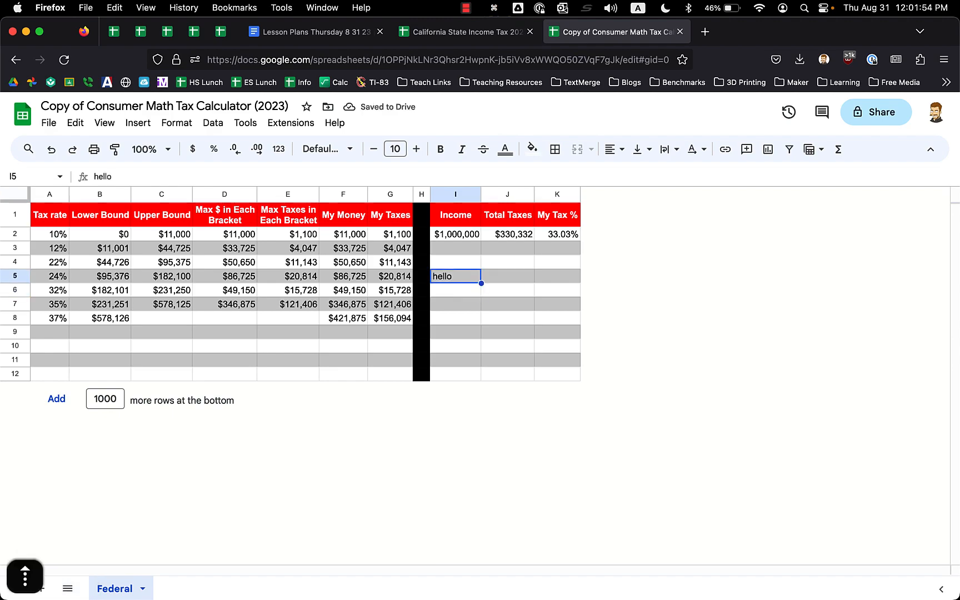
key(BackSpace)
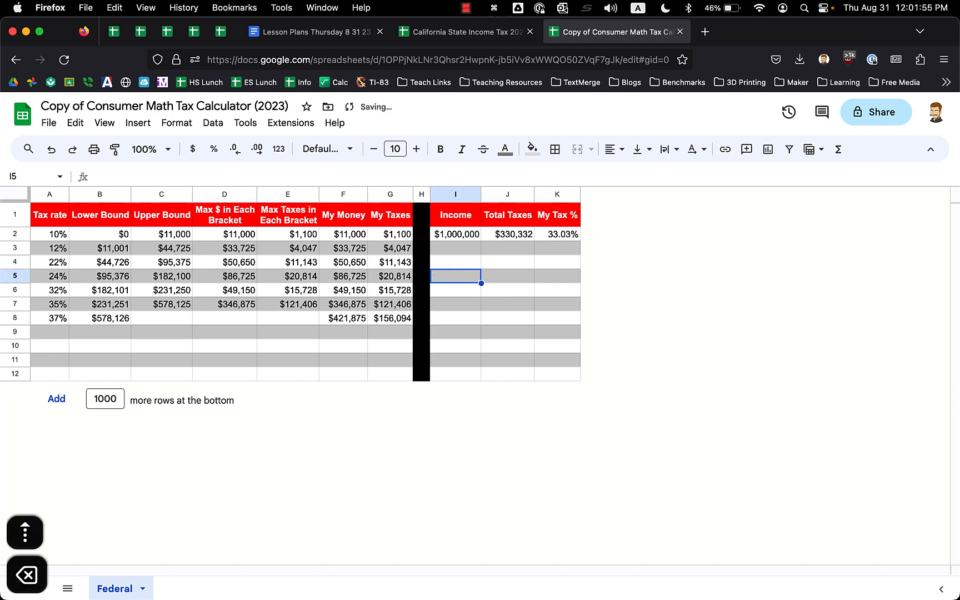
Copy the selected bracket table from the California State Income Tax 2023 spreadsheet and switch back to the tax calculator.
click(464, 38)
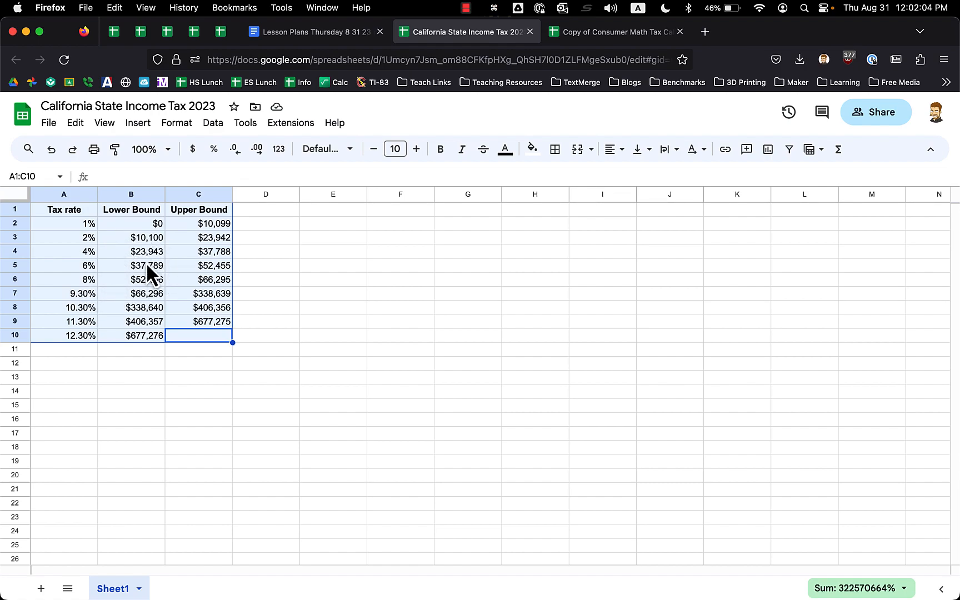
key(super+c)
click(572, 37)
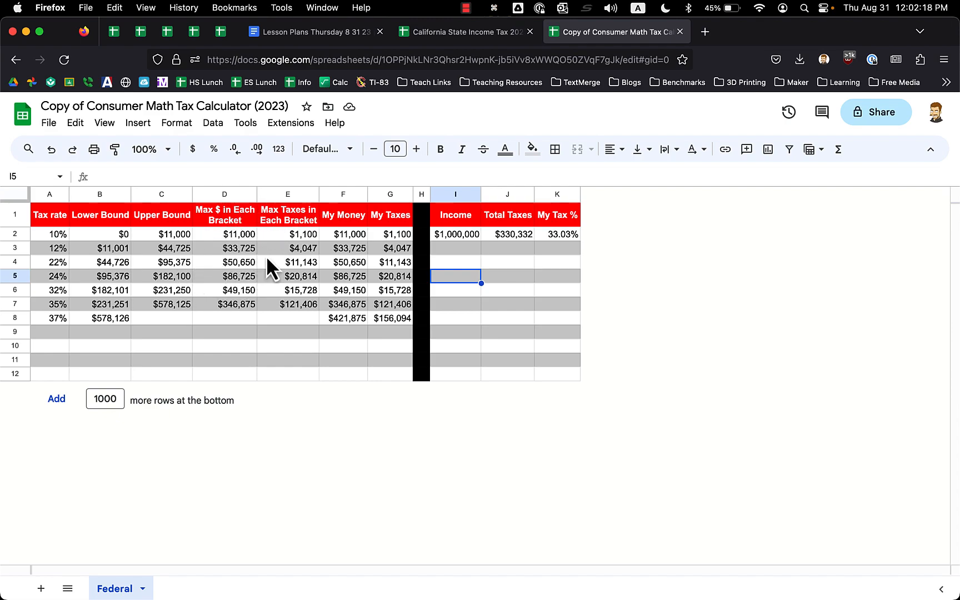
click(472, 38)
click(563, 37)
Duplicate the Federal sheet and rename the copy State.
right_click(113, 596)
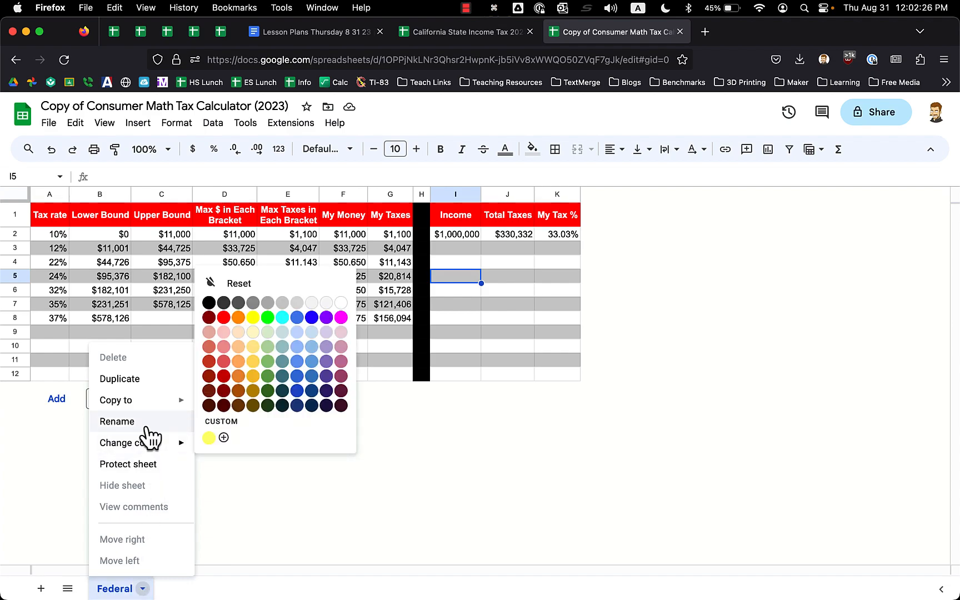
click(128, 383)
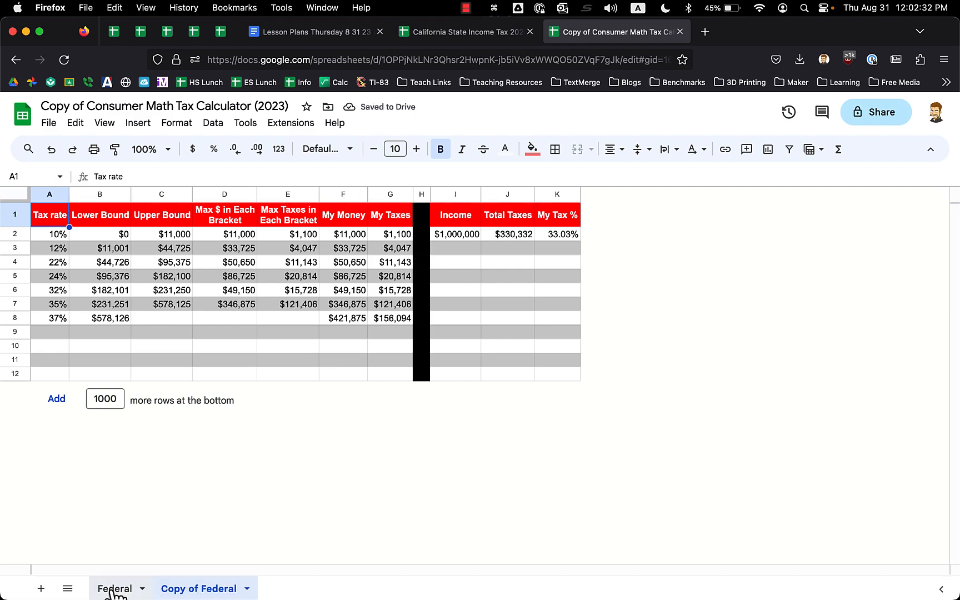
double_click(115, 592)
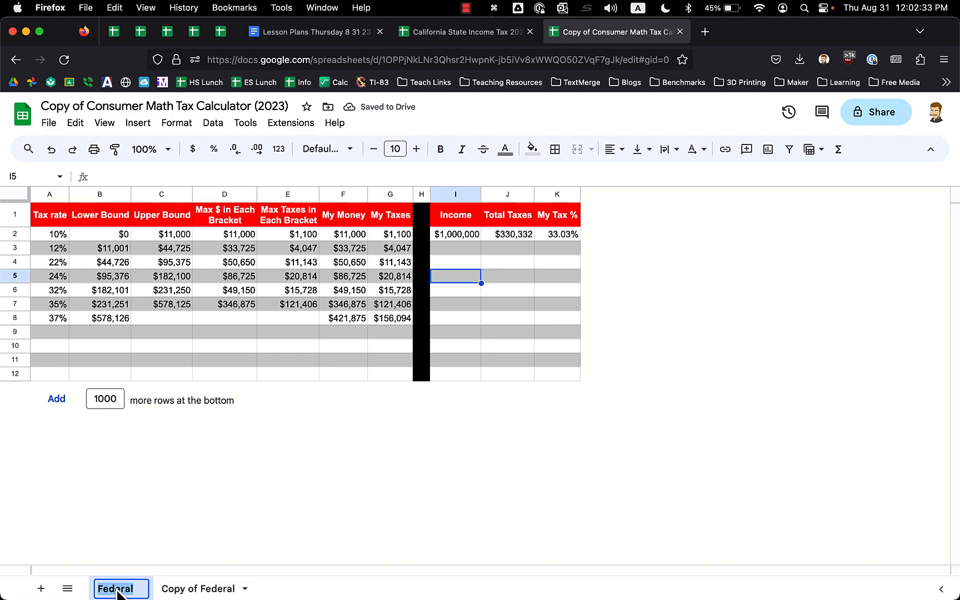
double_click(187, 593)
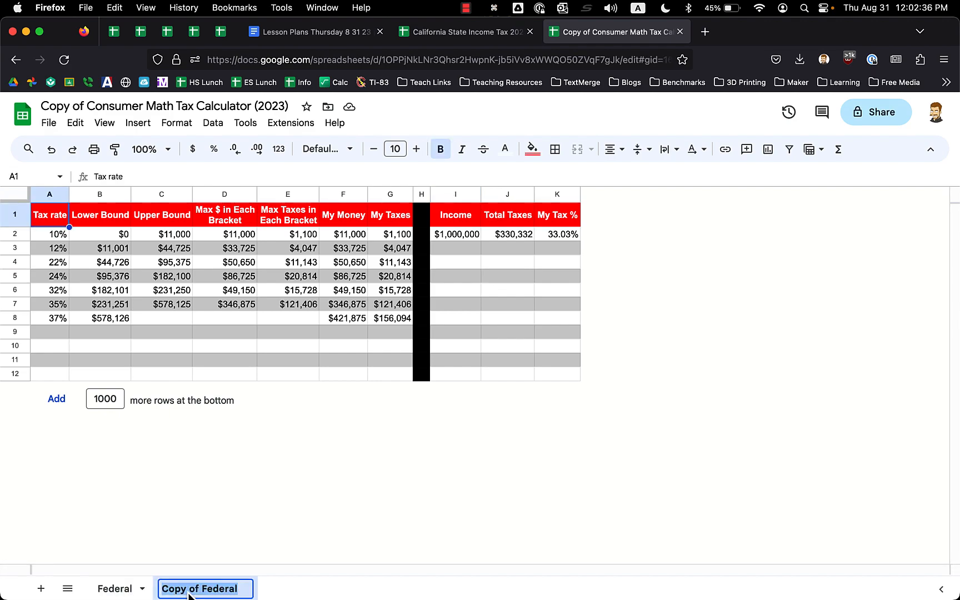
text(State)
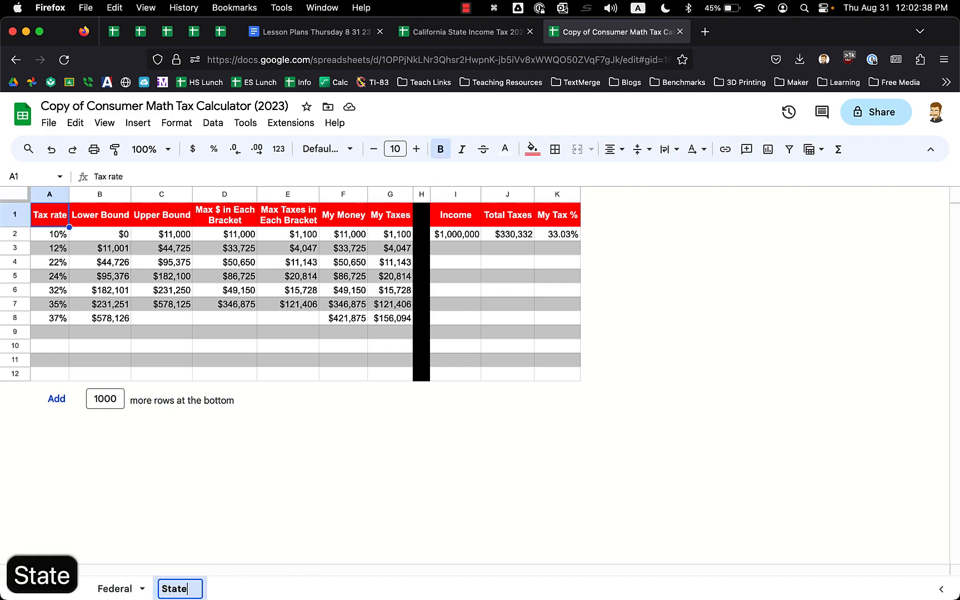
key(Return)
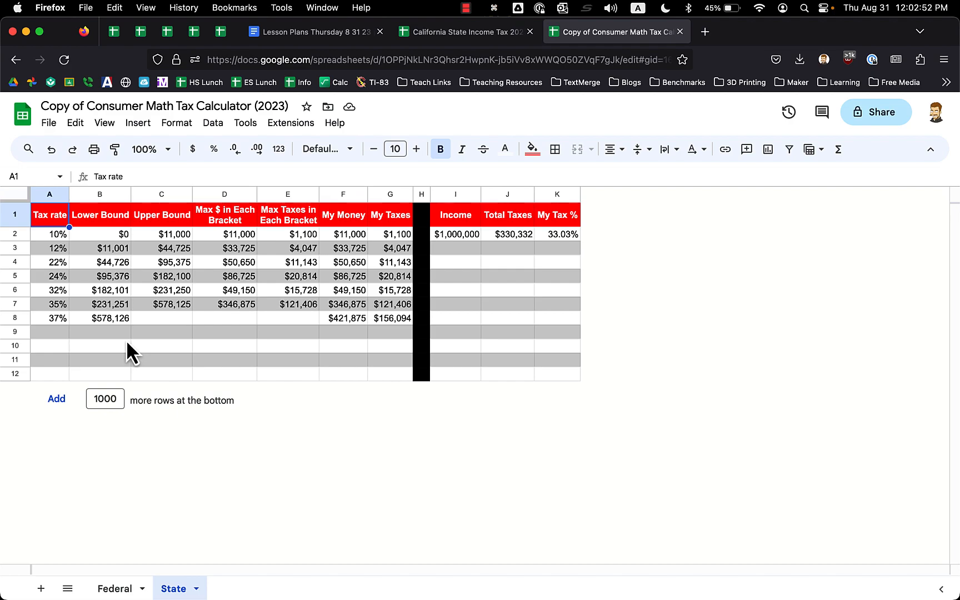
Try pasting the copied California table at A1 of the State sheet with its source formatting, and undo the paste.
key(super+v)
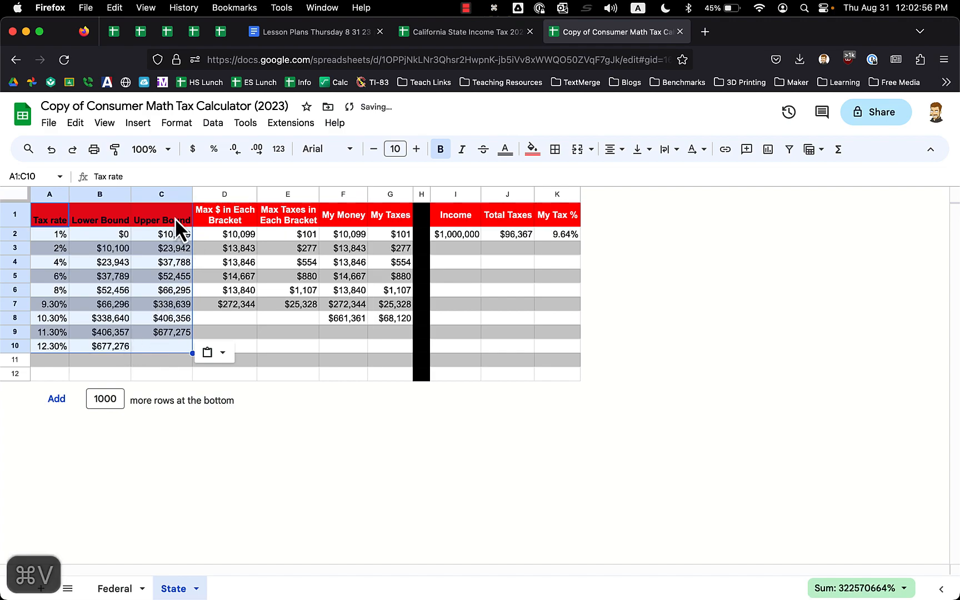
drag(170, 222, 56, 221)
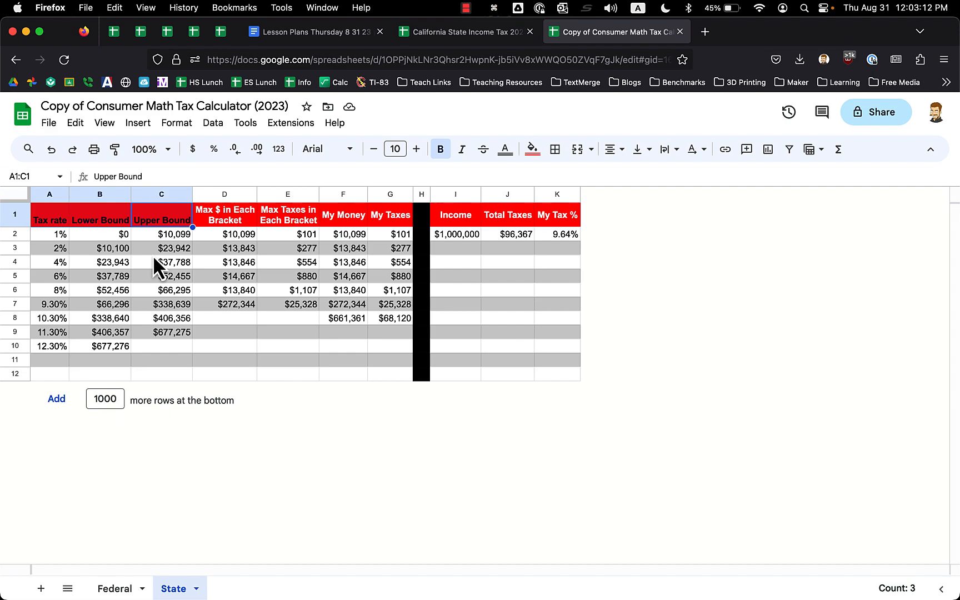
key(super+z)
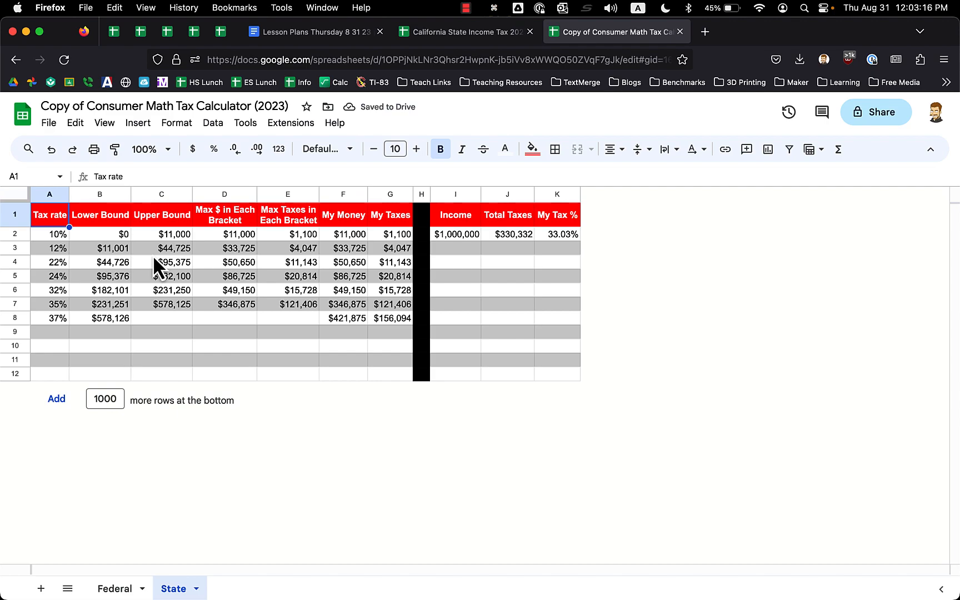
Paste the California table at A1 again, convert the paste to values only, and undo both changes.
key(super+v)
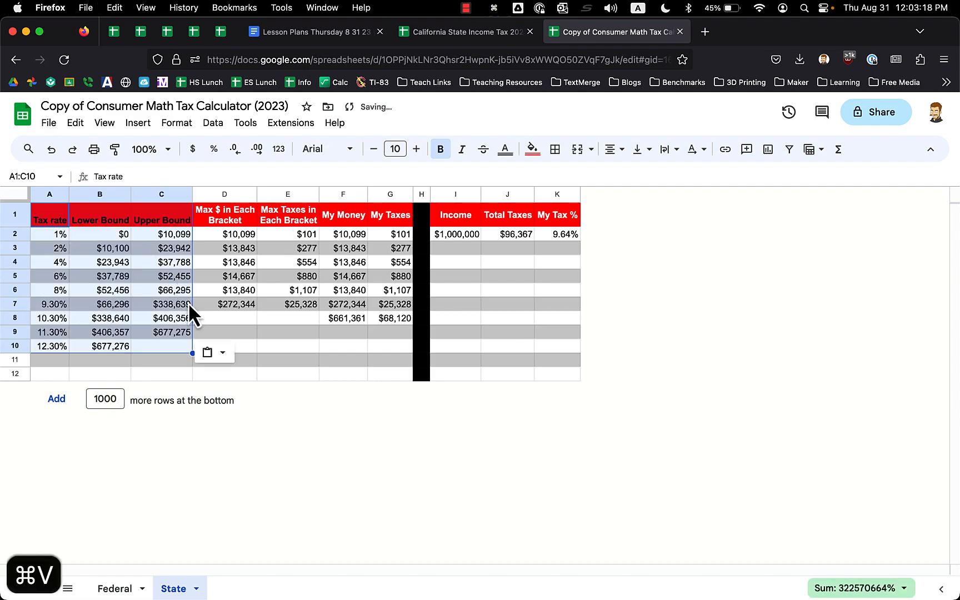
click(218, 360)
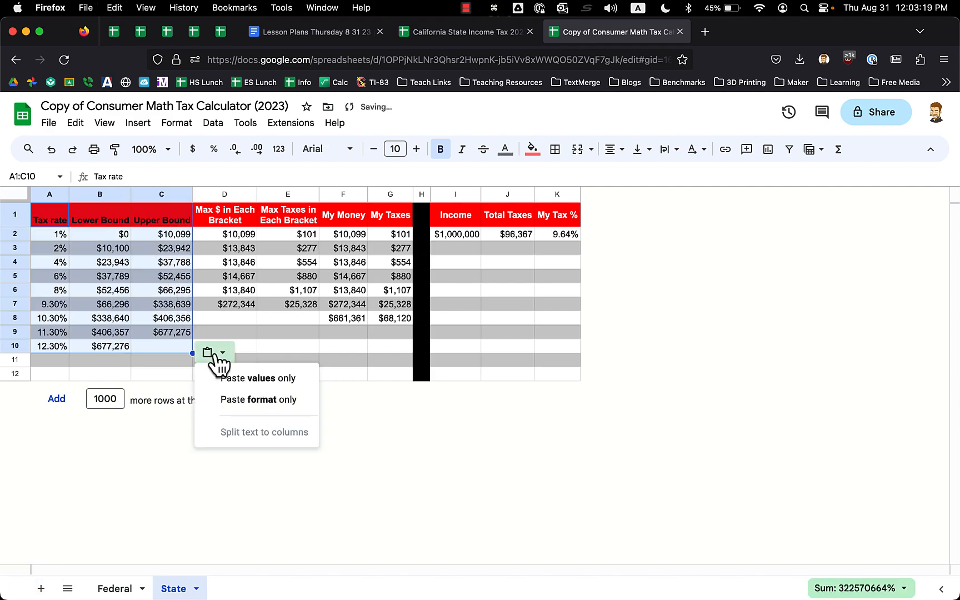
click(235, 388)
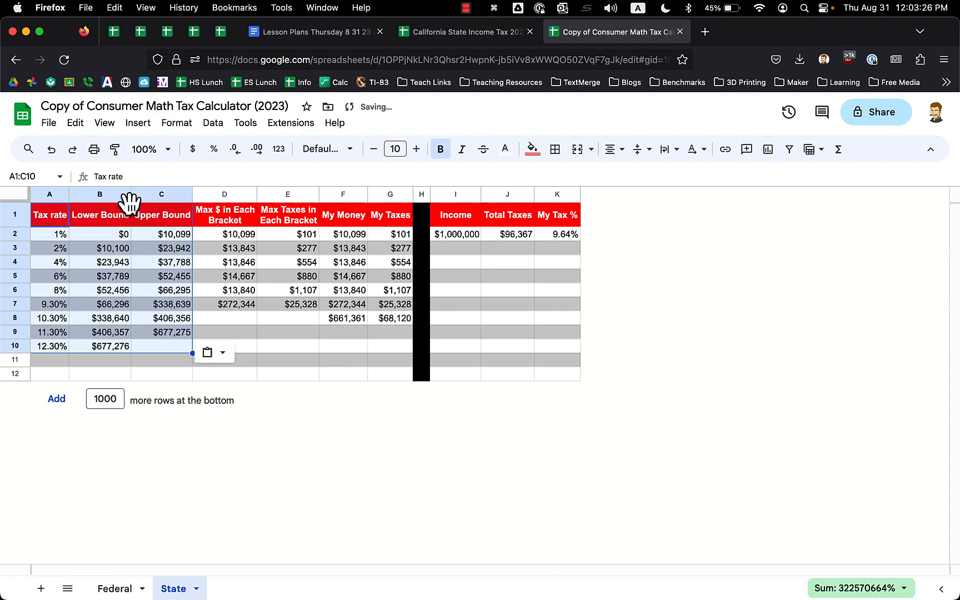
click(152, 211)
key(Left)
key(Left)
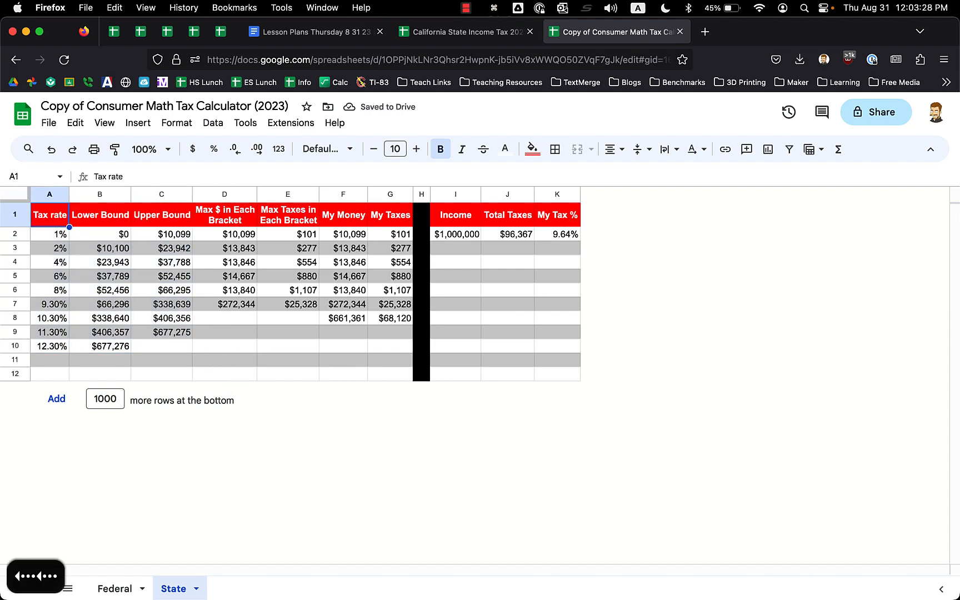
key(super+z)
key(super+z)
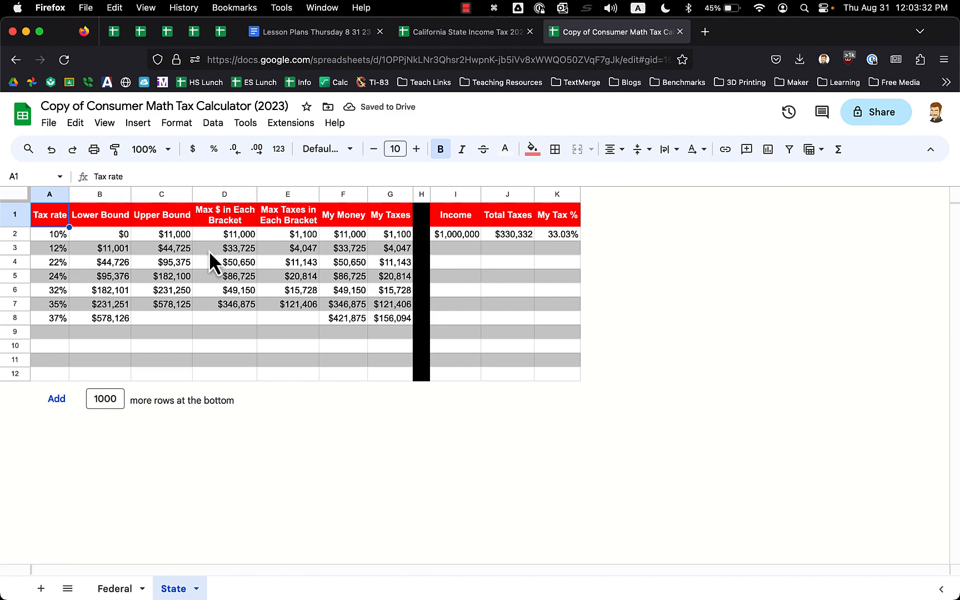
Paste the California table directly as values only at A1 of the State sheet, and undo it.
key(alt+shift+super+v)
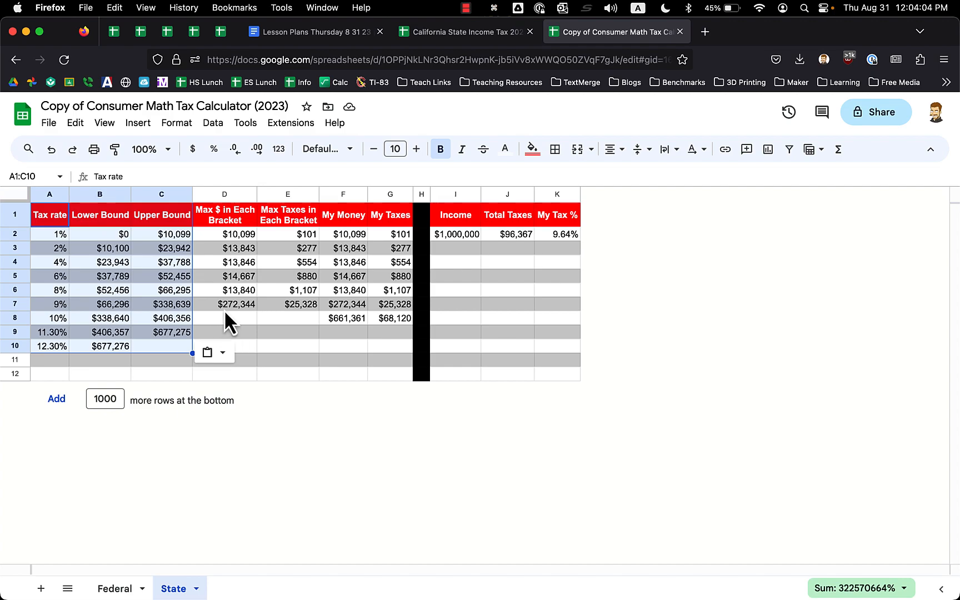
key(super+z)
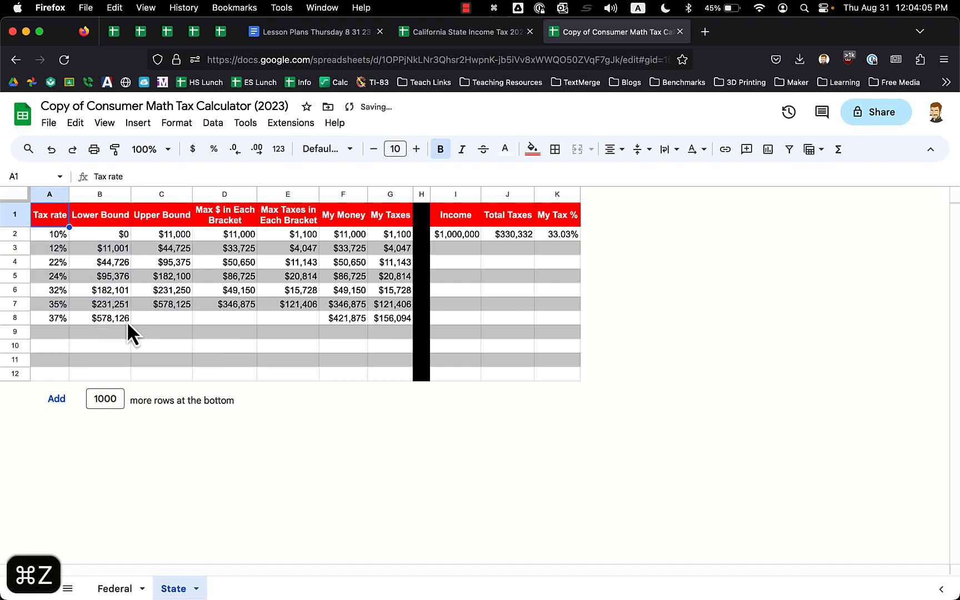
Check the original federal tax rates in the State sheet cell by cell from A8 up to A2.
click(55, 319)
key(Up)
key(Up)
key(Up)
key(Up)
key(Up)
key(Up)
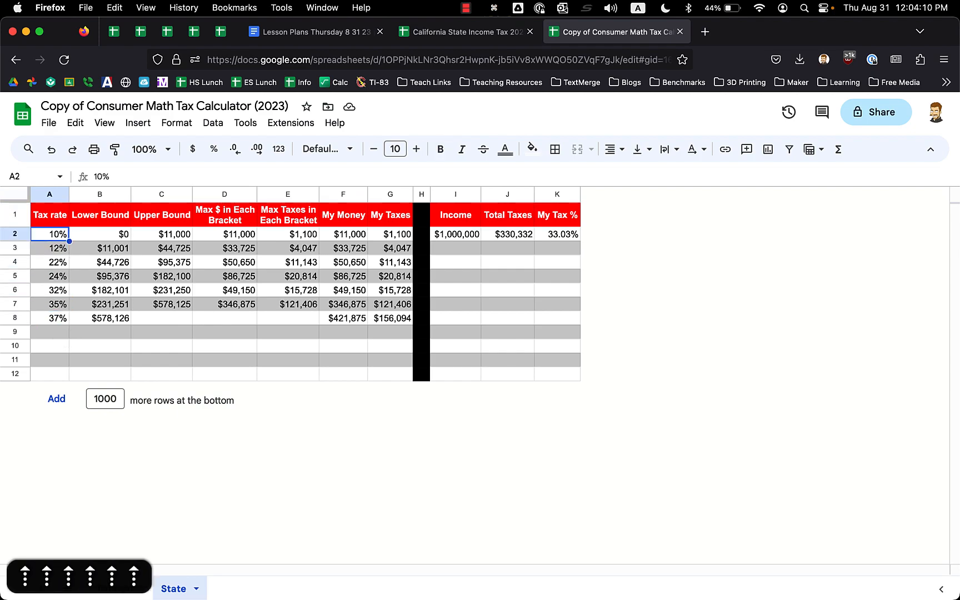
Redo the values-only paste of the California table and go through the pasted tax rates from A10 up to A2.
key(super+shift+z)
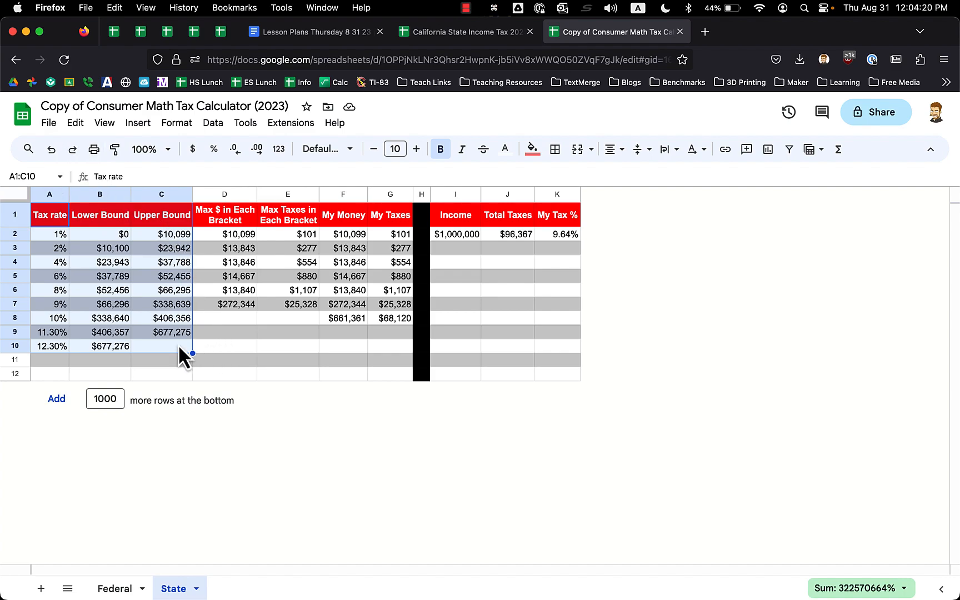
click(56, 344)
key(Up)
key(Up)
key(Up)
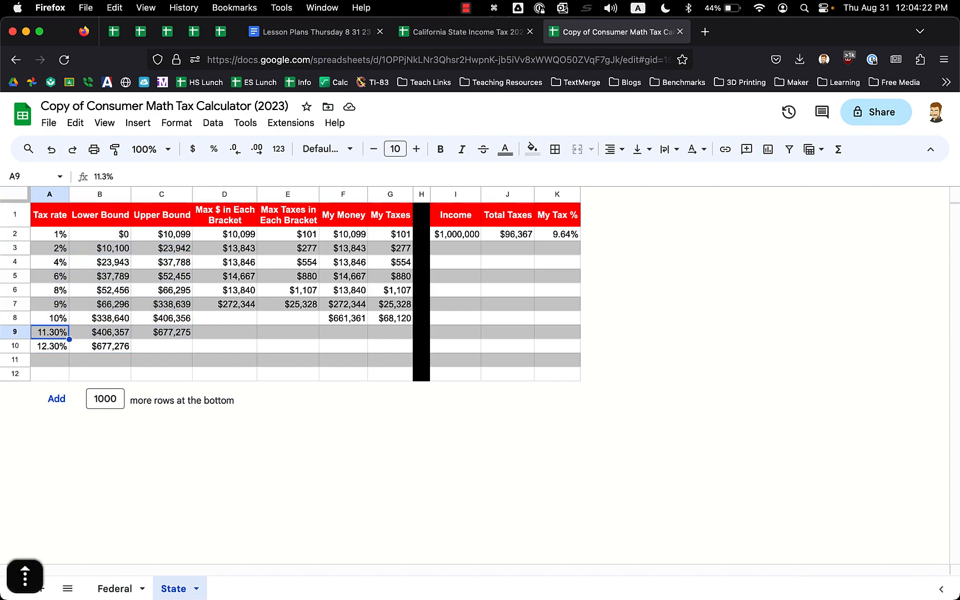
key(Up)
key(Up)
key(Up)
key(Up)
key(Up)
key(Up)
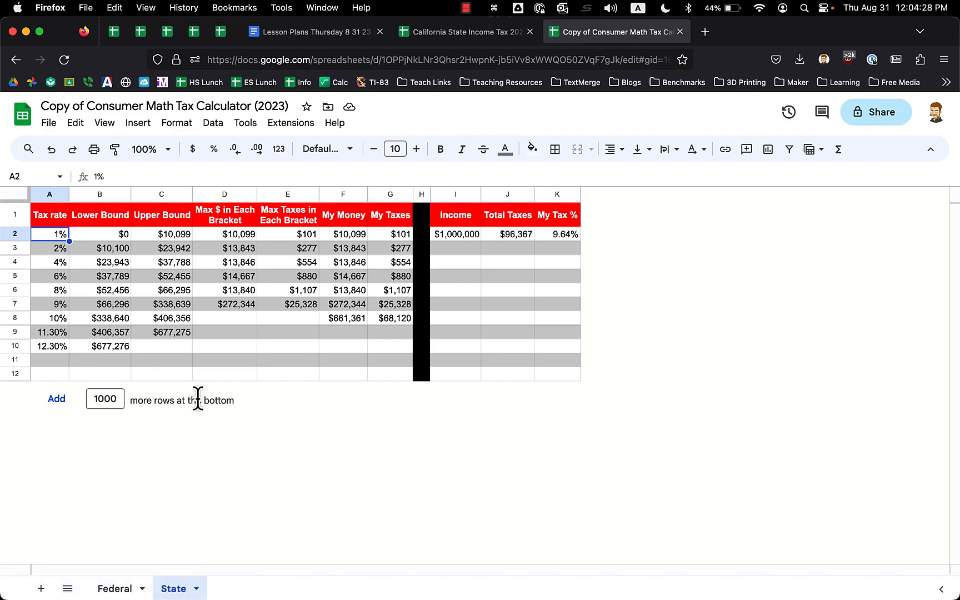
Examine the bracket calculations in D7:G9, comparing the row 7 formulas with the cells in the two rows below.
drag(236, 306, 404, 335)
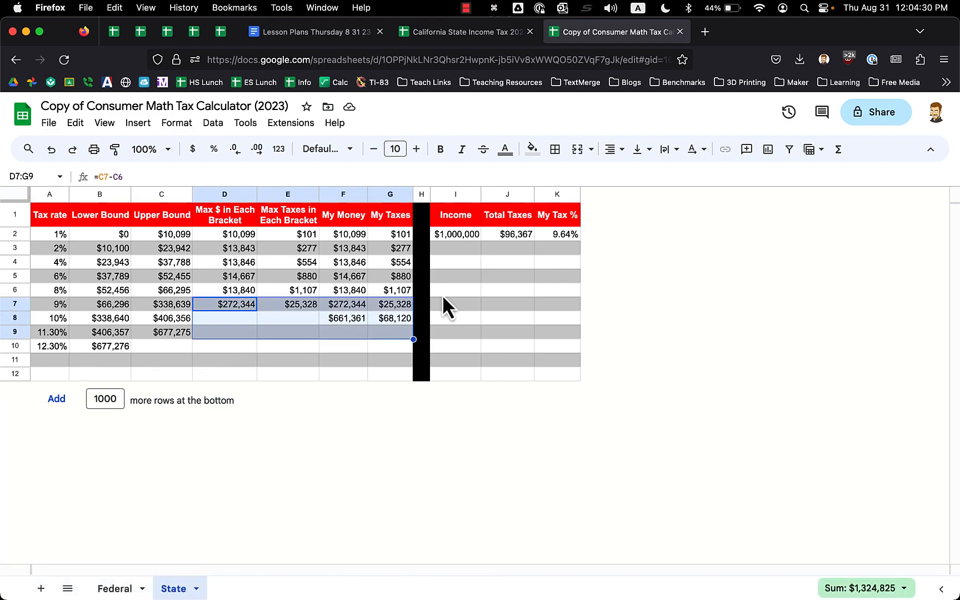
drag(522, 234, 439, 332)
click(309, 321)
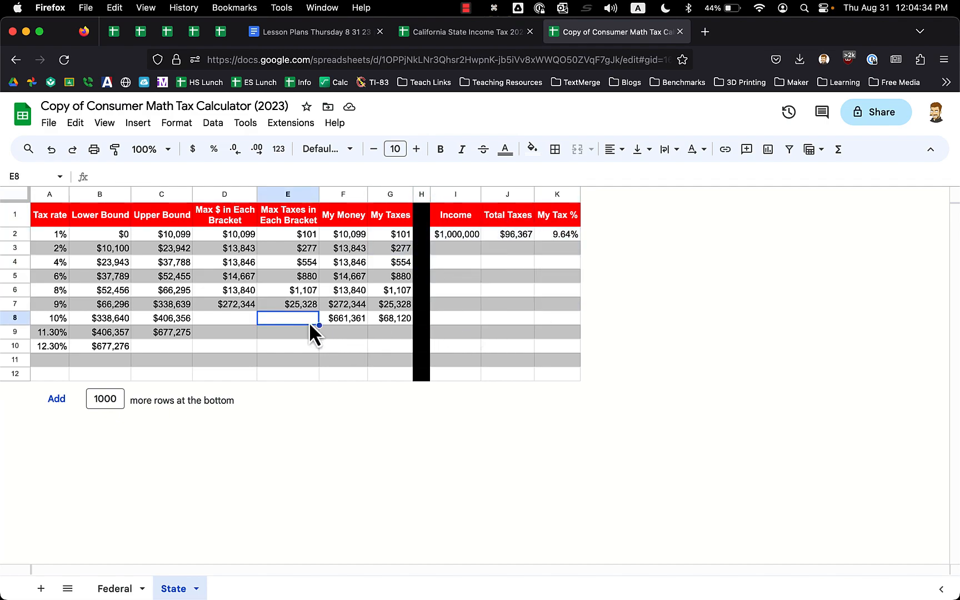
drag(236, 308, 272, 308)
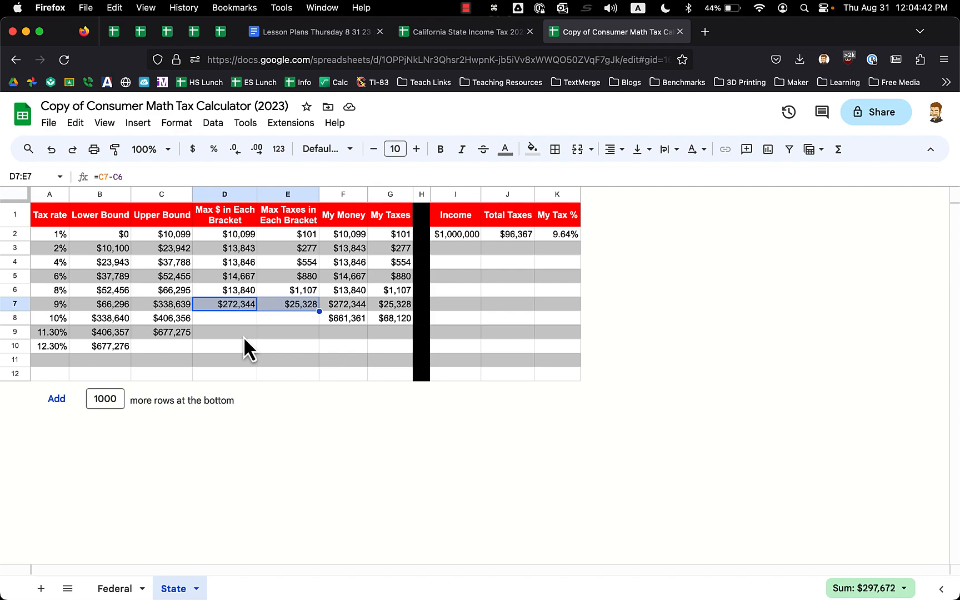
click(270, 339)
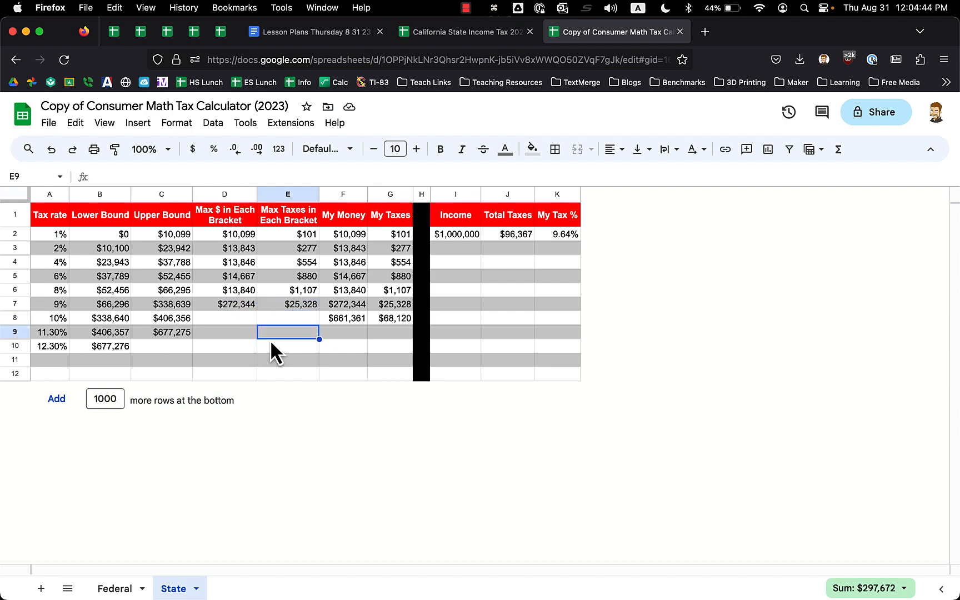
click(250, 305)
drag(250, 304, 293, 305)
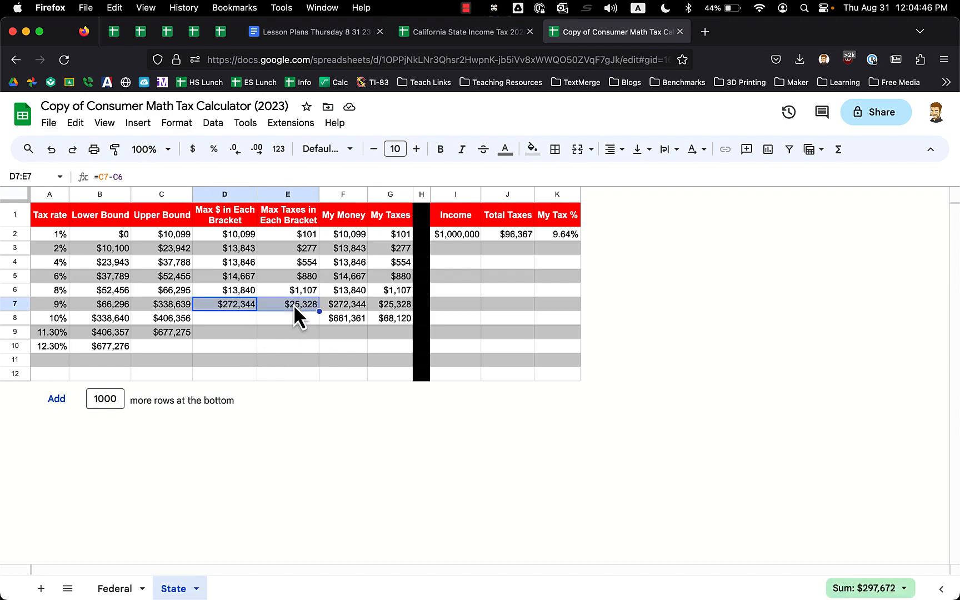
drag(294, 305, 232, 338)
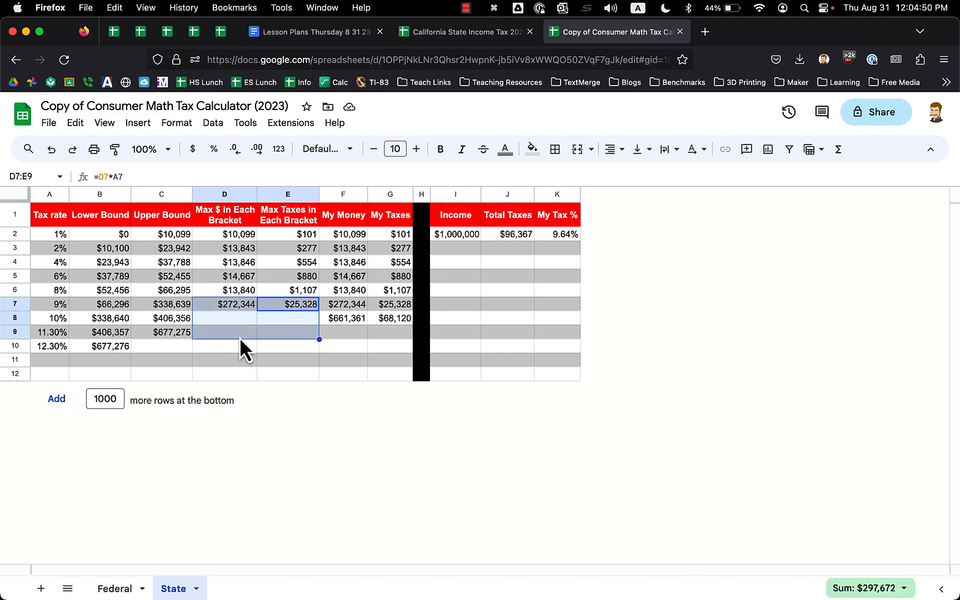
Fill the D7:E7 formulas down through row 9 of the State sheet and undo the fill.
click(274, 359)
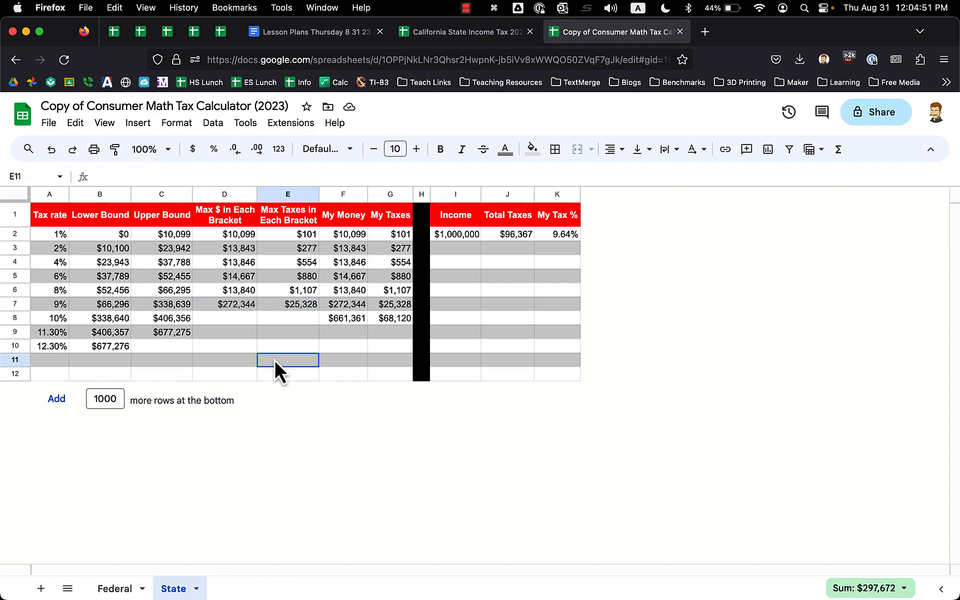
click(234, 304)
drag(234, 303, 289, 305)
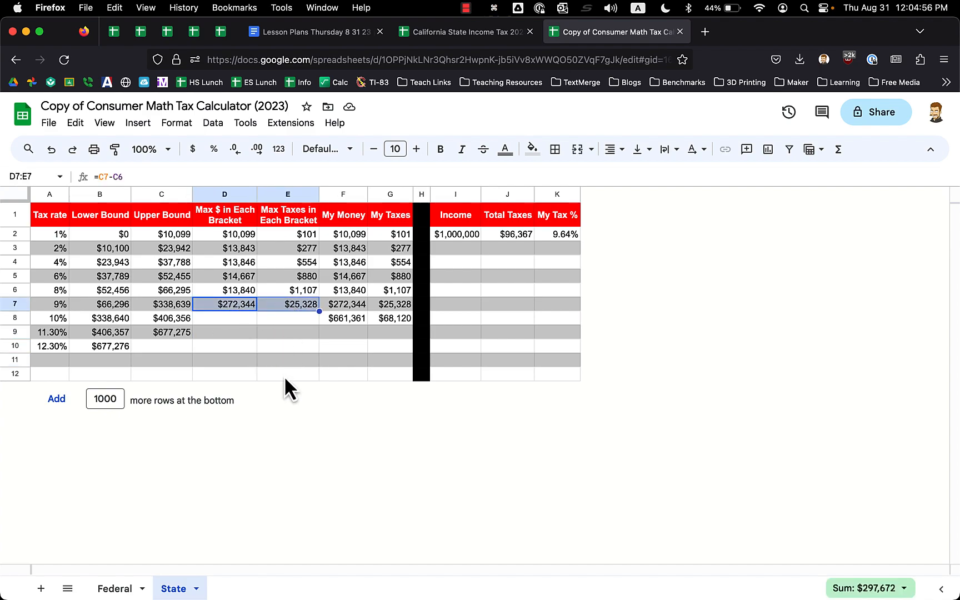
key(shift+Down)
key(shift+Down)
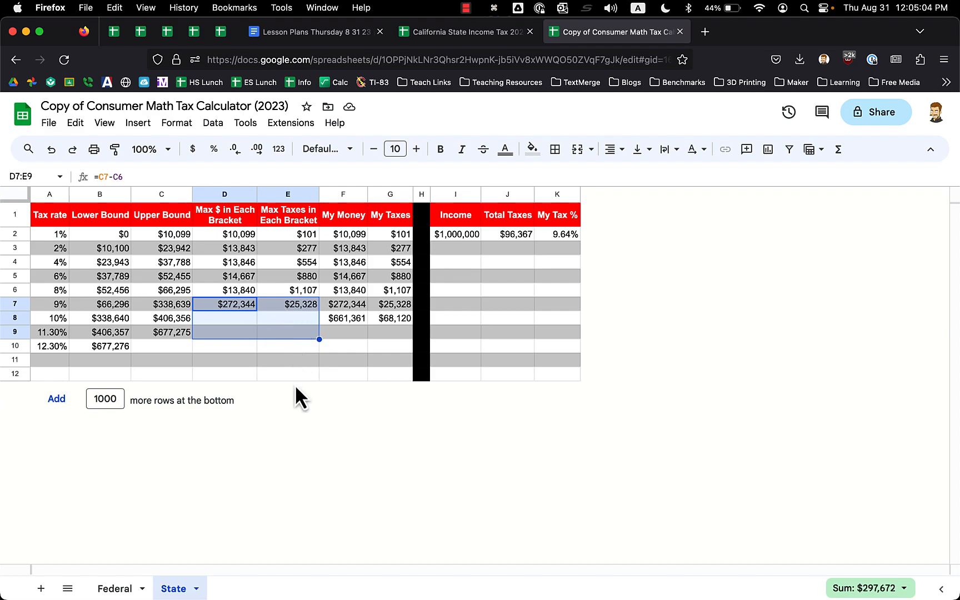
key(super+d)
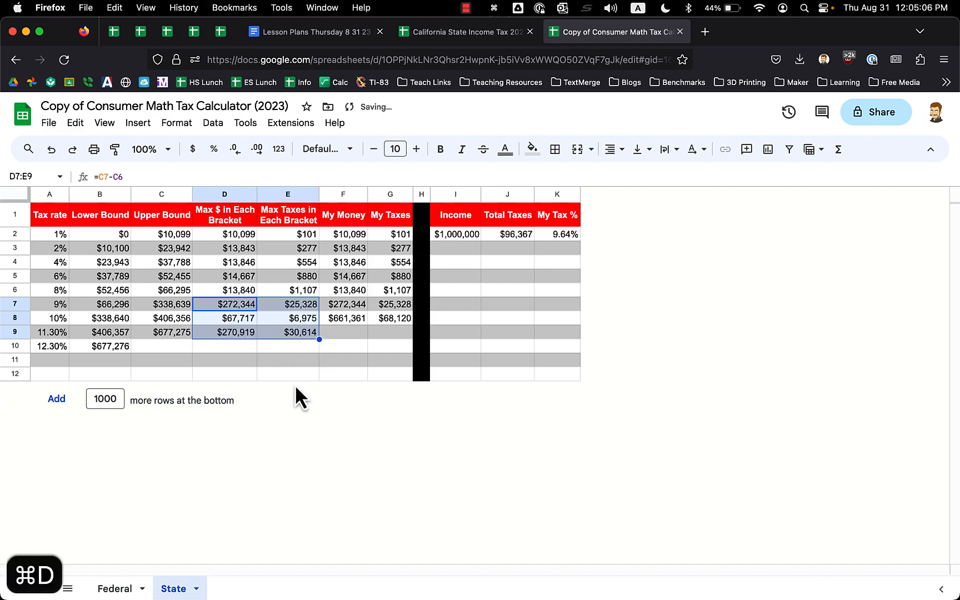
key(super+z)
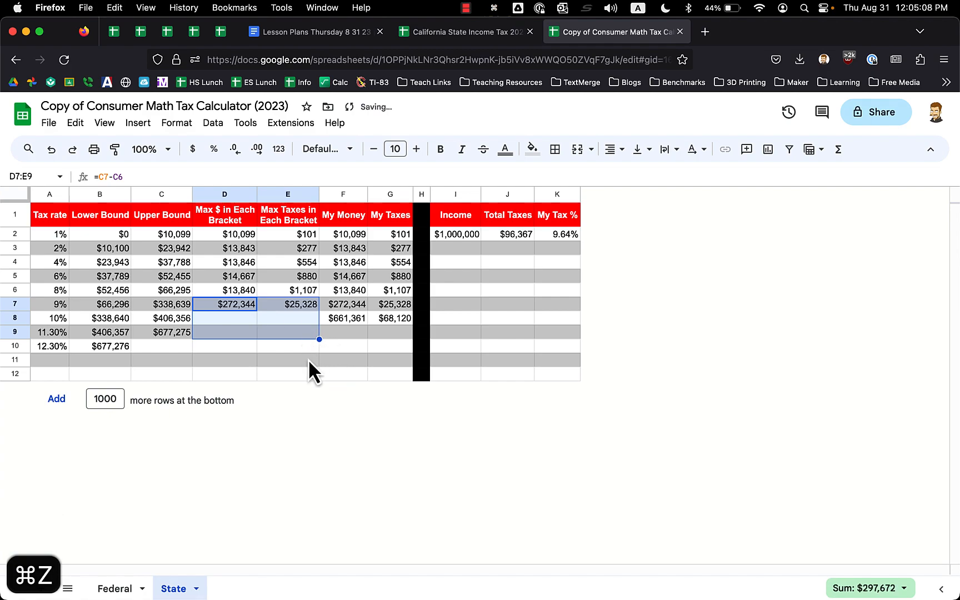
Fill the D7:E7 formulas down through row 9, undoing the extra fill into row 10.
click(305, 360)
drag(233, 304, 294, 305)
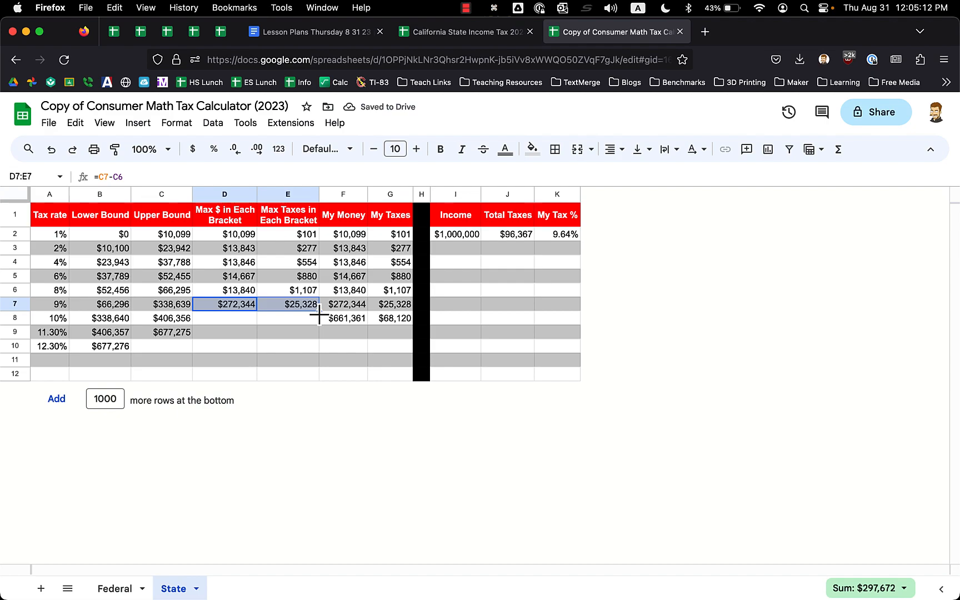
drag(319, 314, 317, 345)
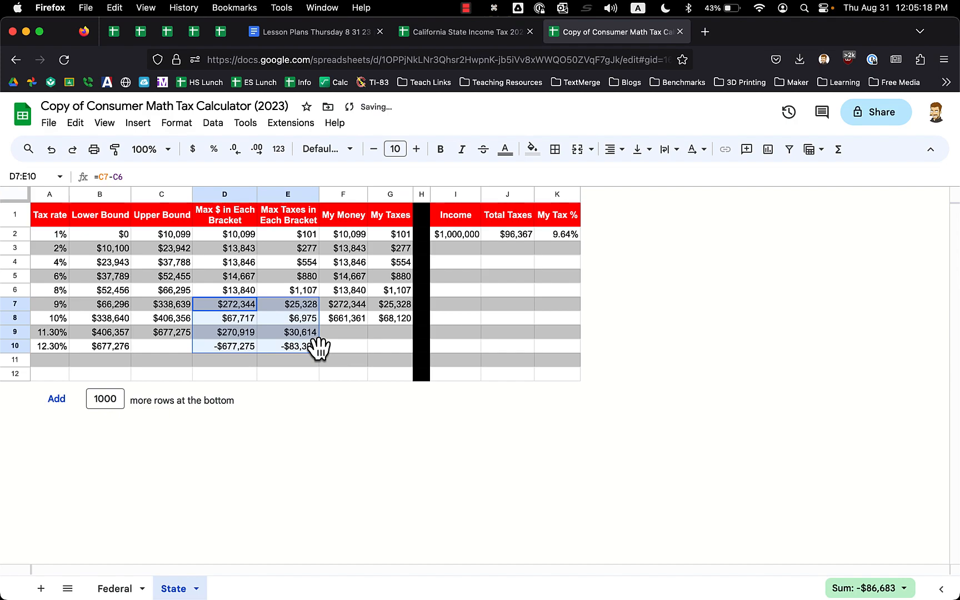
key(super+z)
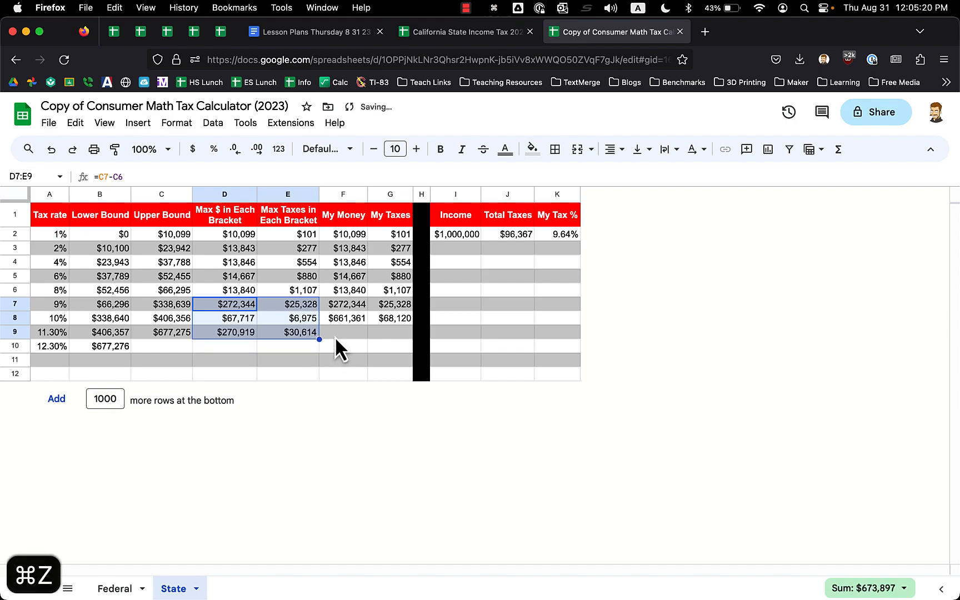
Look over columns D to F and compare the My Money formulas in F7 and F8.
click(221, 196)
click(279, 196)
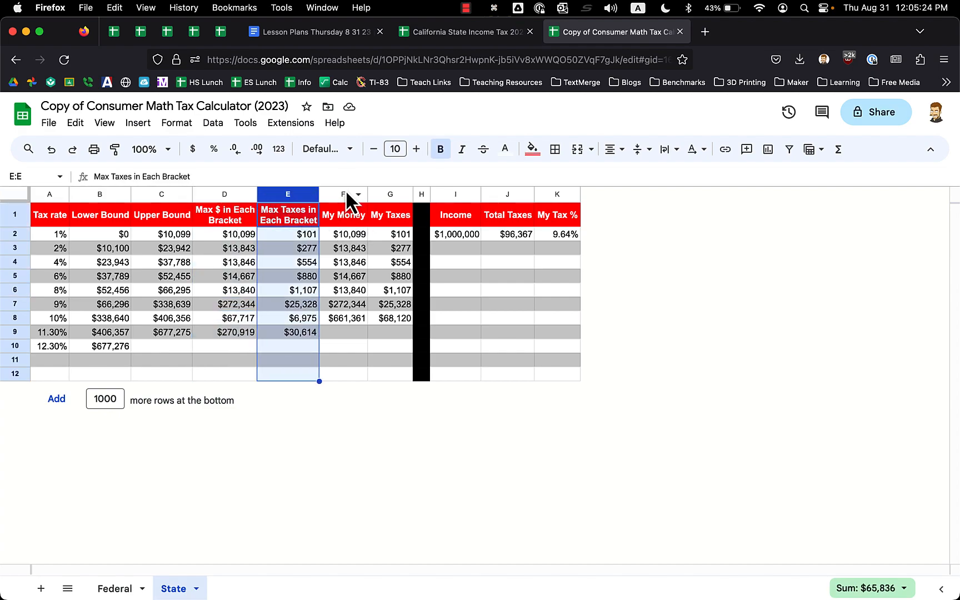
click(345, 194)
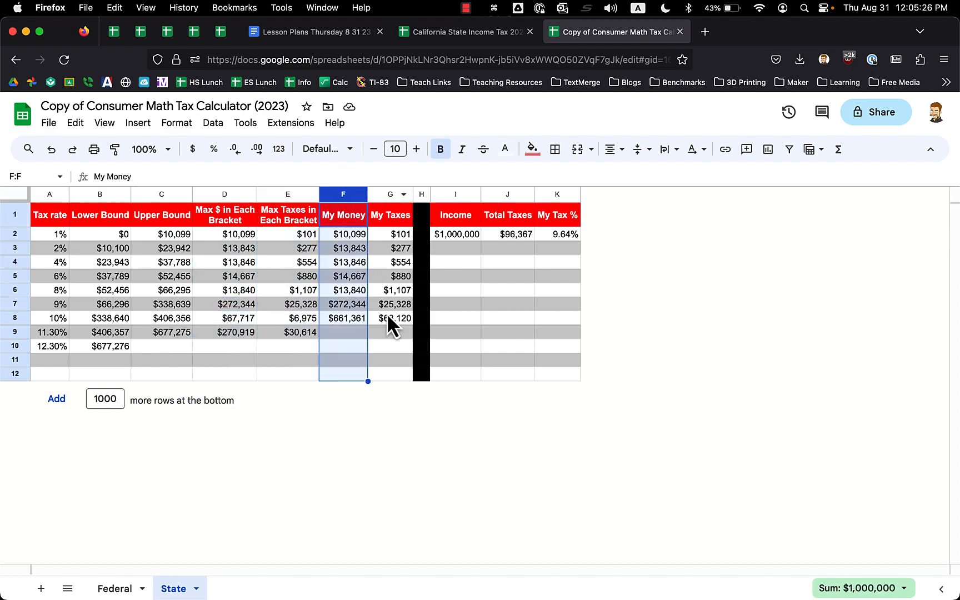
click(345, 321)
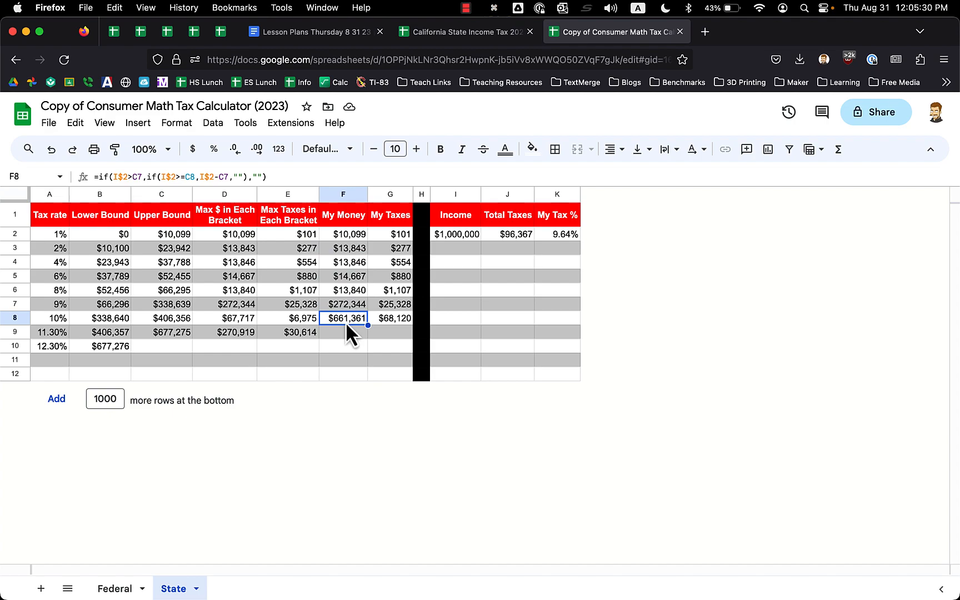
key(Up)
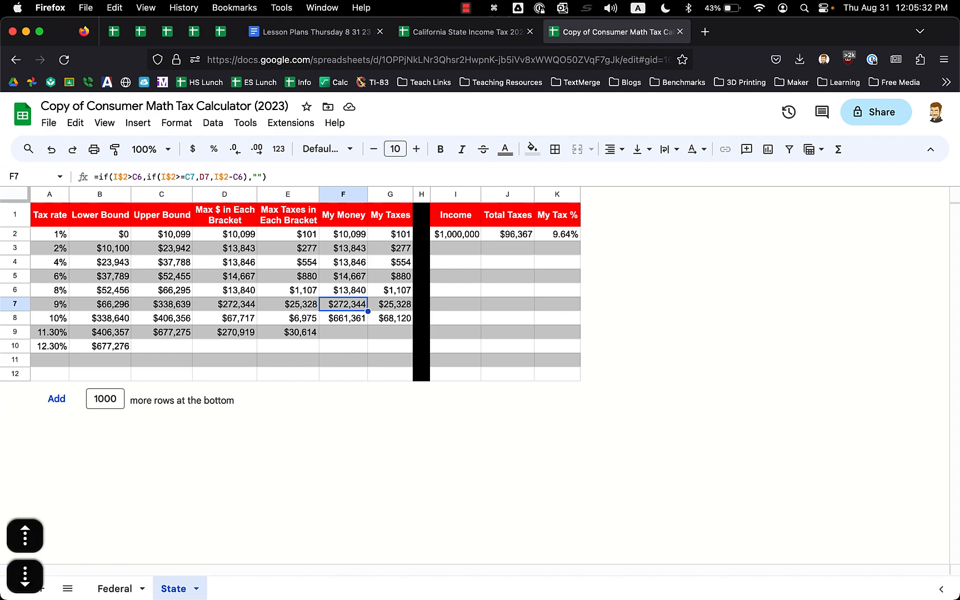
key(Down)
key(Up)
key(Down)
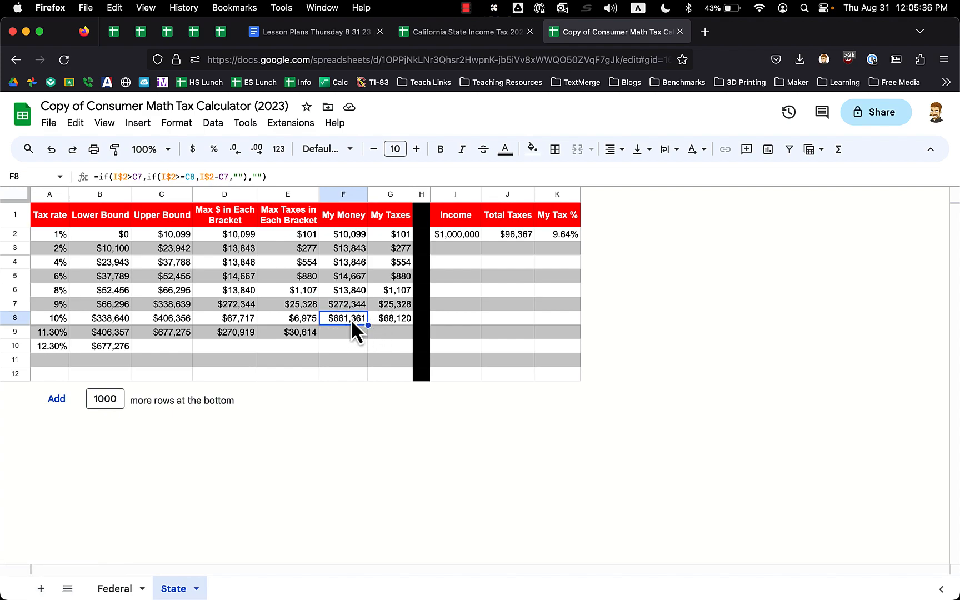
Copy the last-bracket My Money formula from F8 to F10, the row of the 12.30% bracket.
click(170, 347)
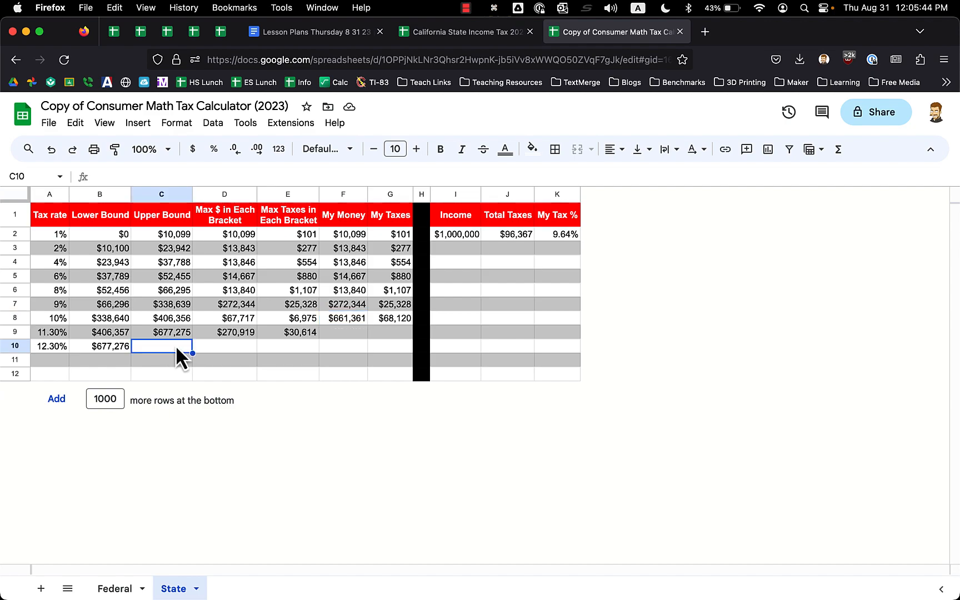
click(349, 322)
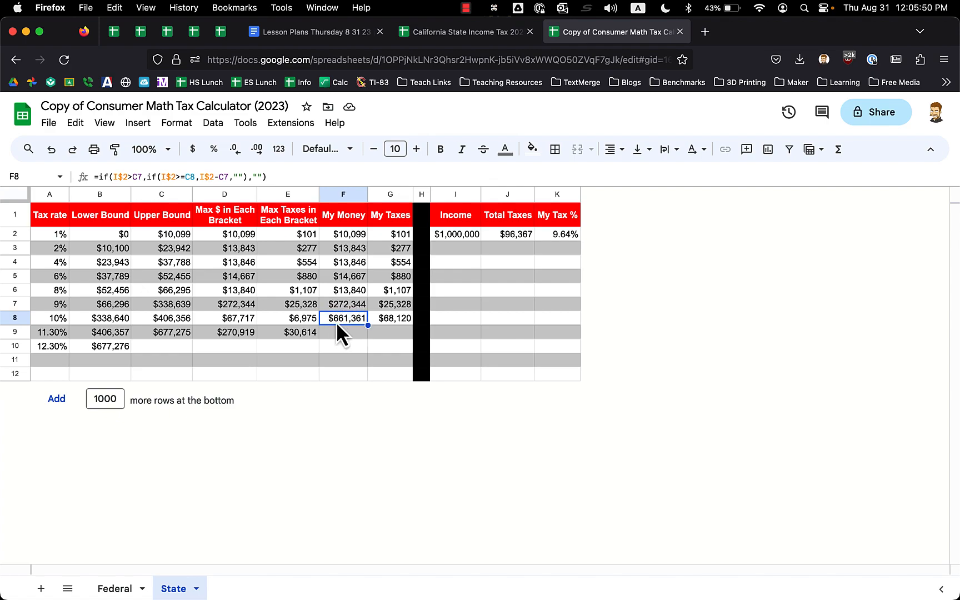
key(super+c)
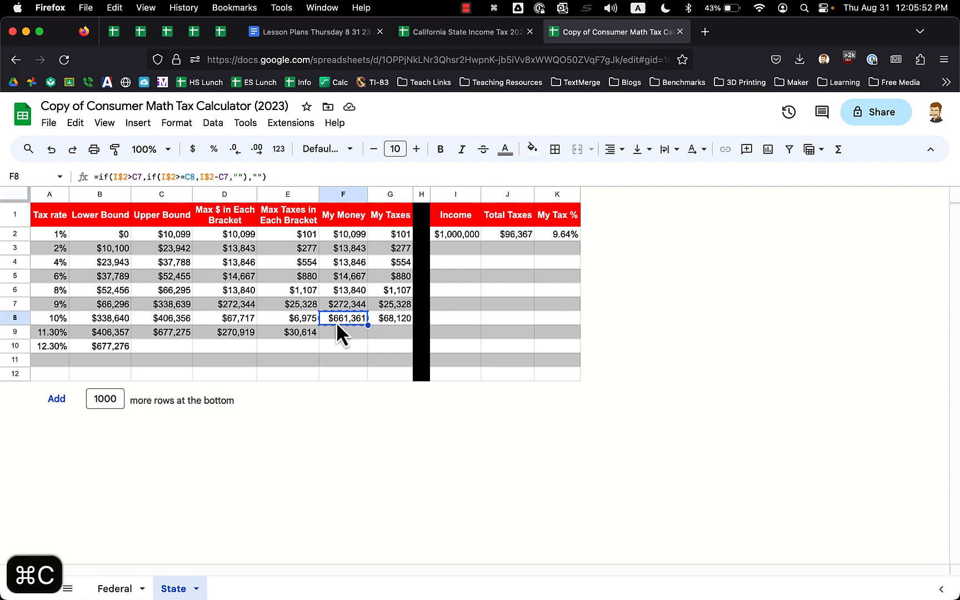
click(337, 349)
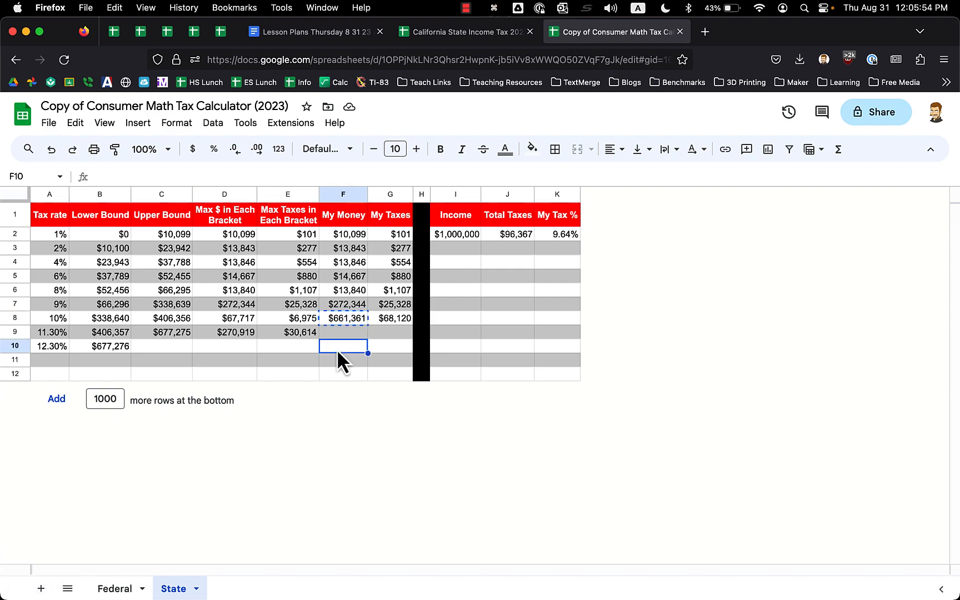
key(super+v)
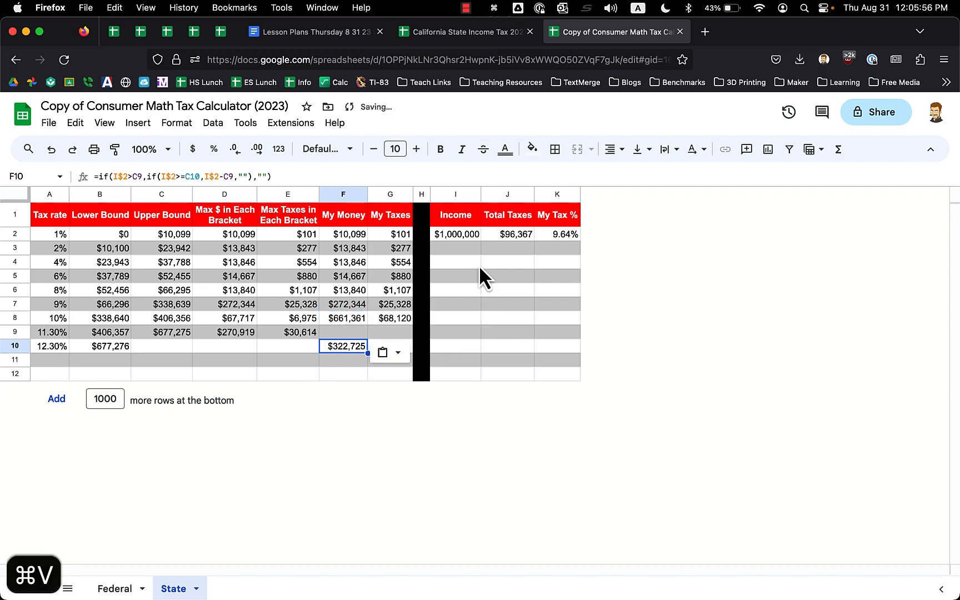
click(450, 237)
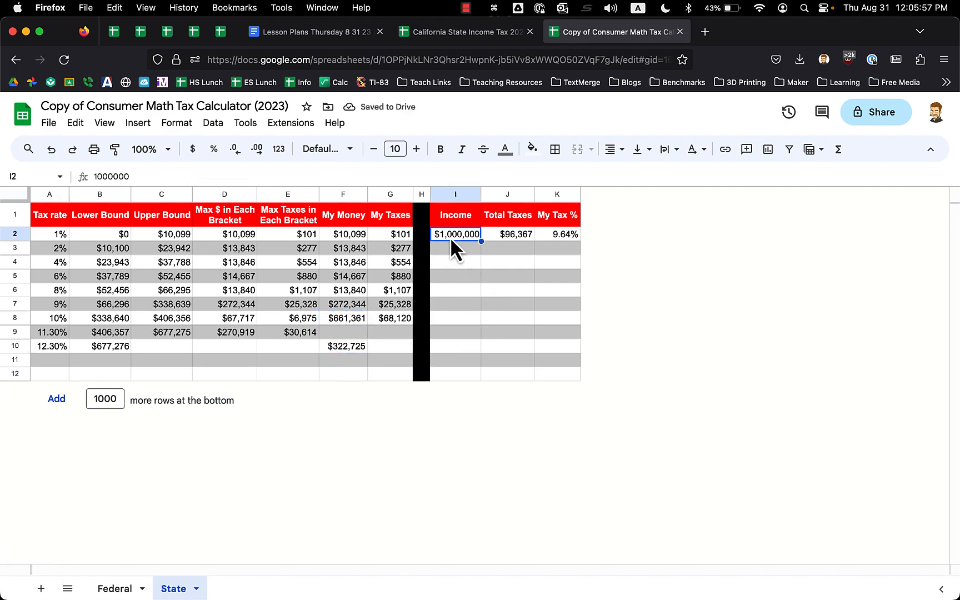
click(339, 347)
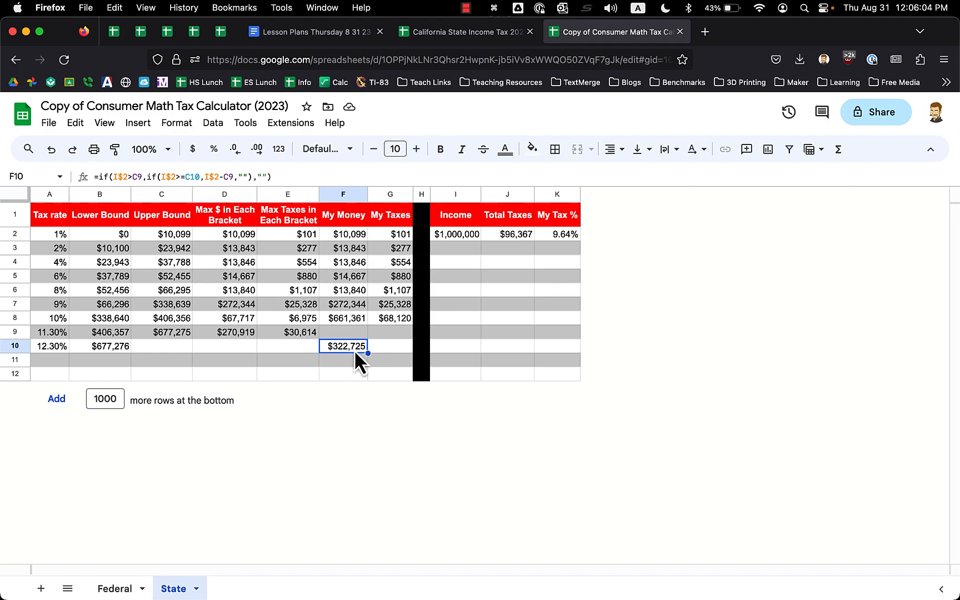
Go through the My Money cells from F2 to F9, comparing the F8 formula with those in the rows above.
drag(352, 317, 352, 339)
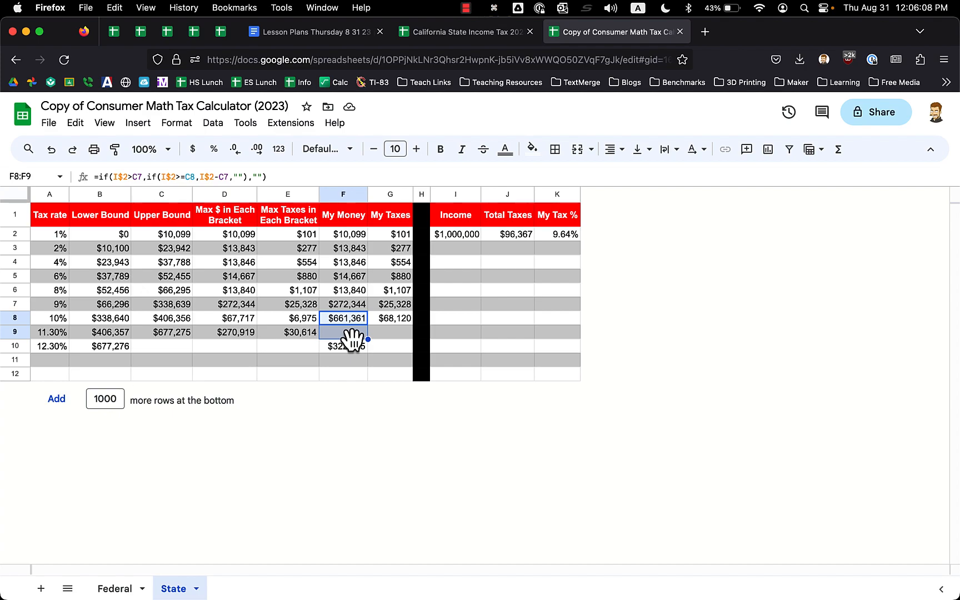
key(Up)
key(Up)
key(Up)
key(Up)
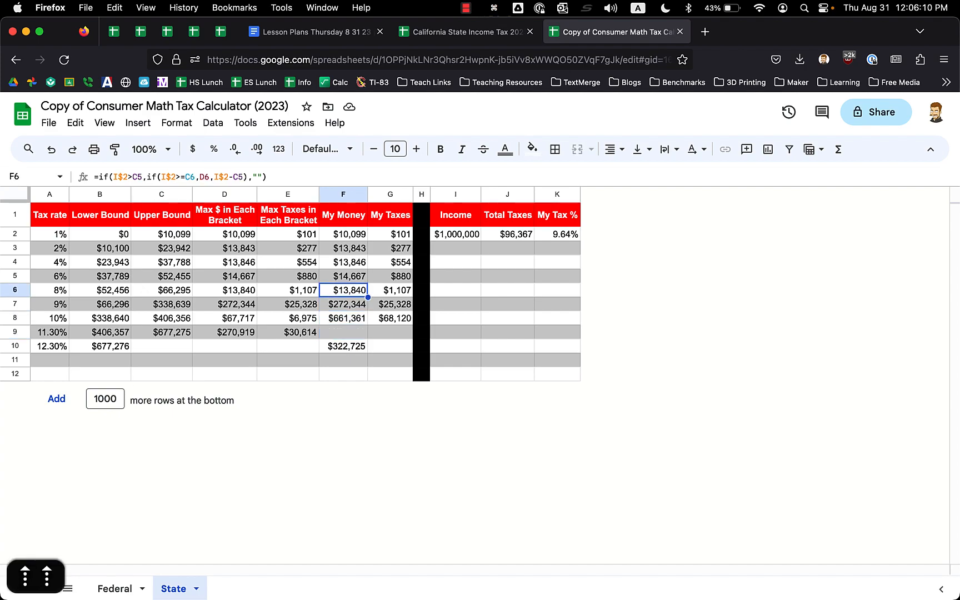
key(Up)
key(Down)
key(Down)
key(Down)
key(Down)
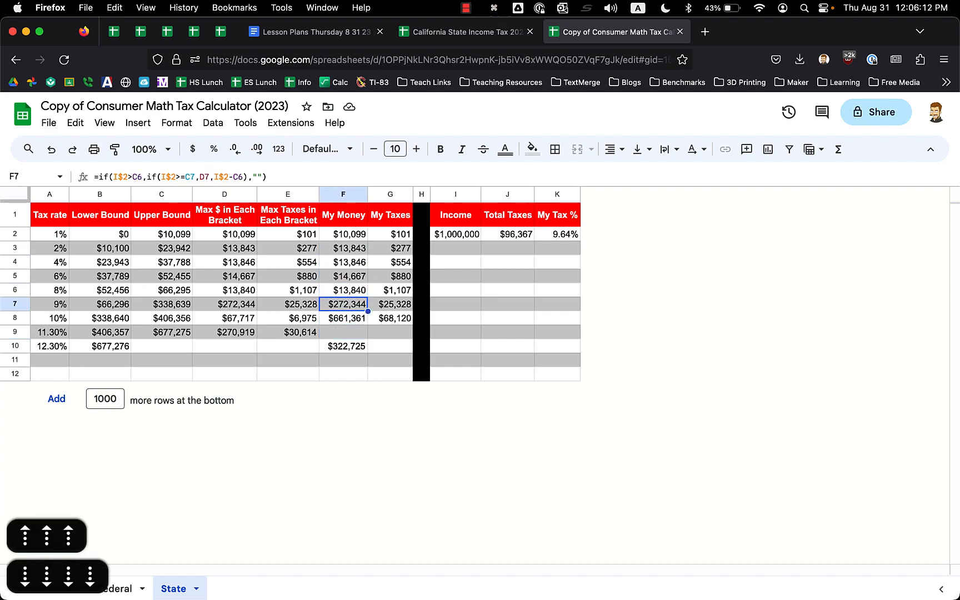
key(Up)
key(Up)
key(Up)
key(Up)
key(Up)
key(Down)
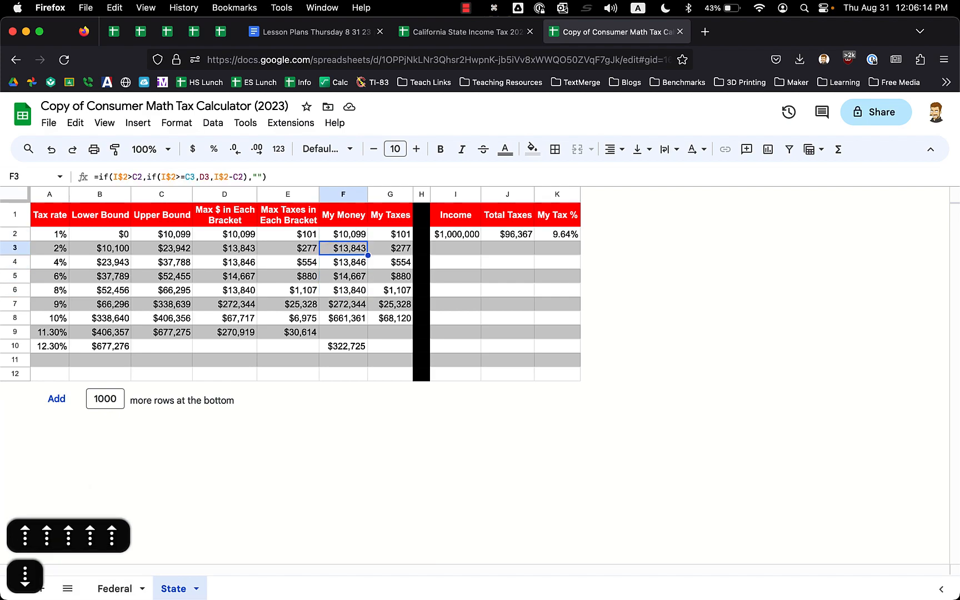
key(Up)
key(Down)
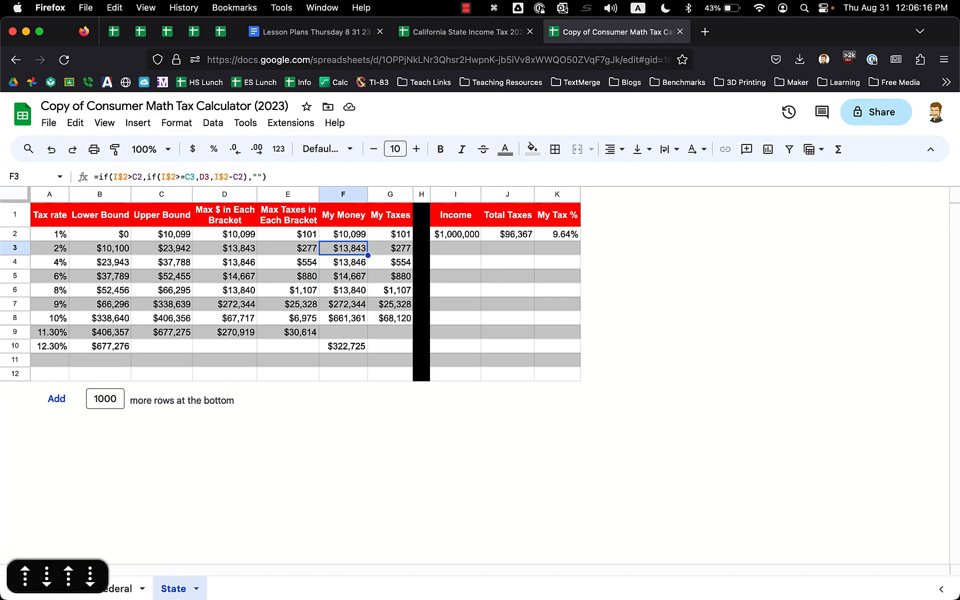
key(Down)
key(Down)
key(Down)
key(Down)
key(Down)
key(Down)
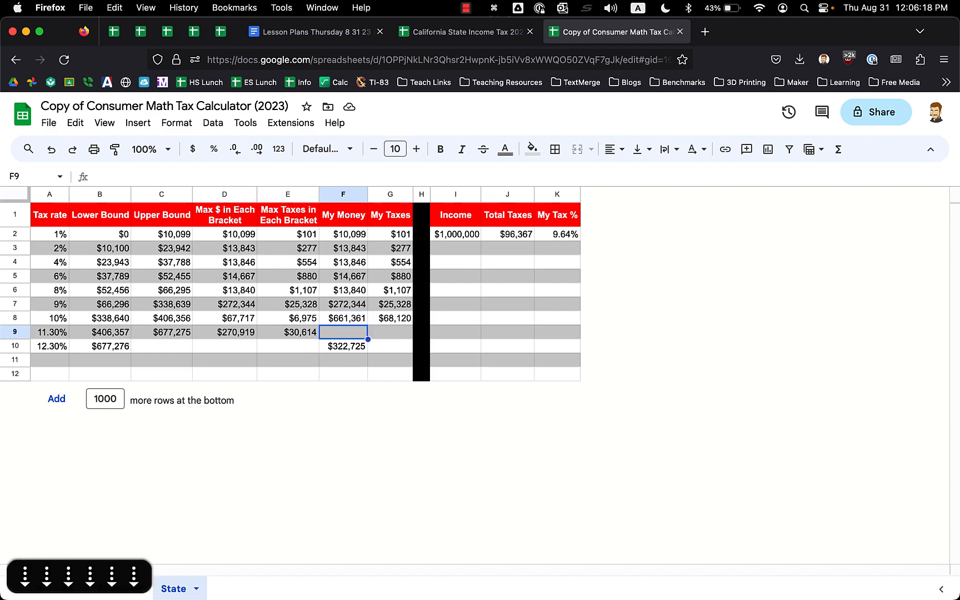
key(Up)
key(Up)
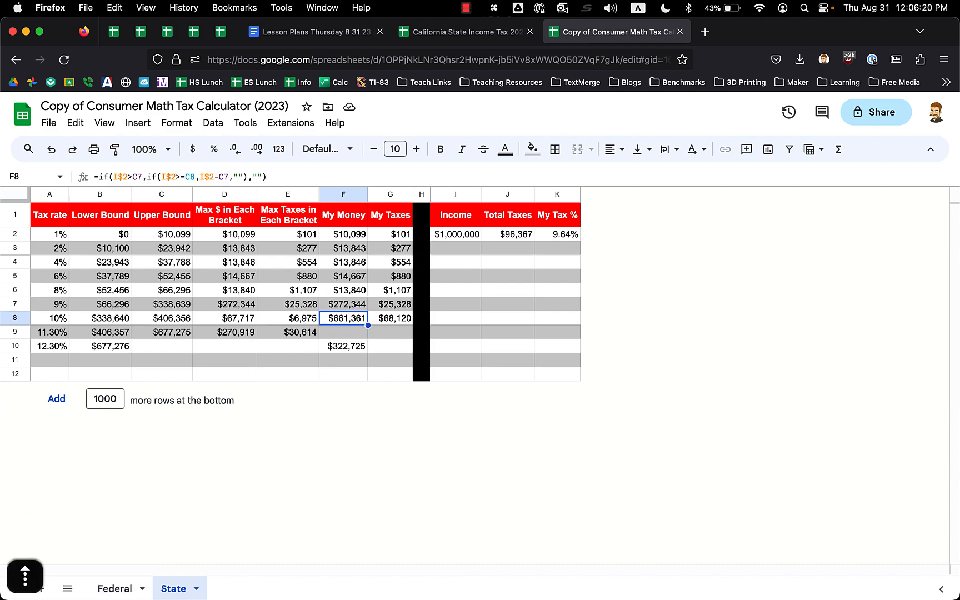
key(Down)
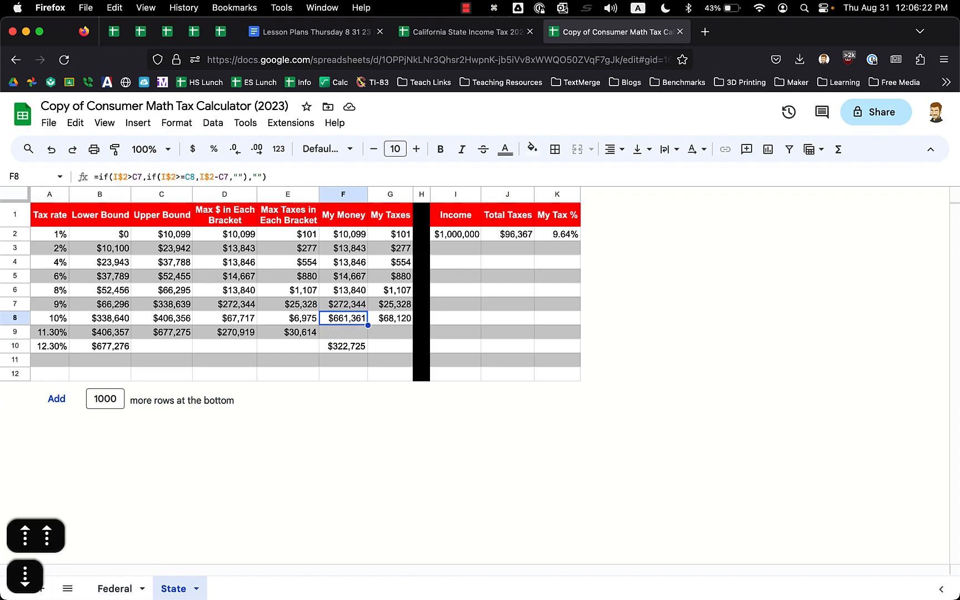
Fill the My Money formula in F7 down through F9 and undo the fill.
key(Up)
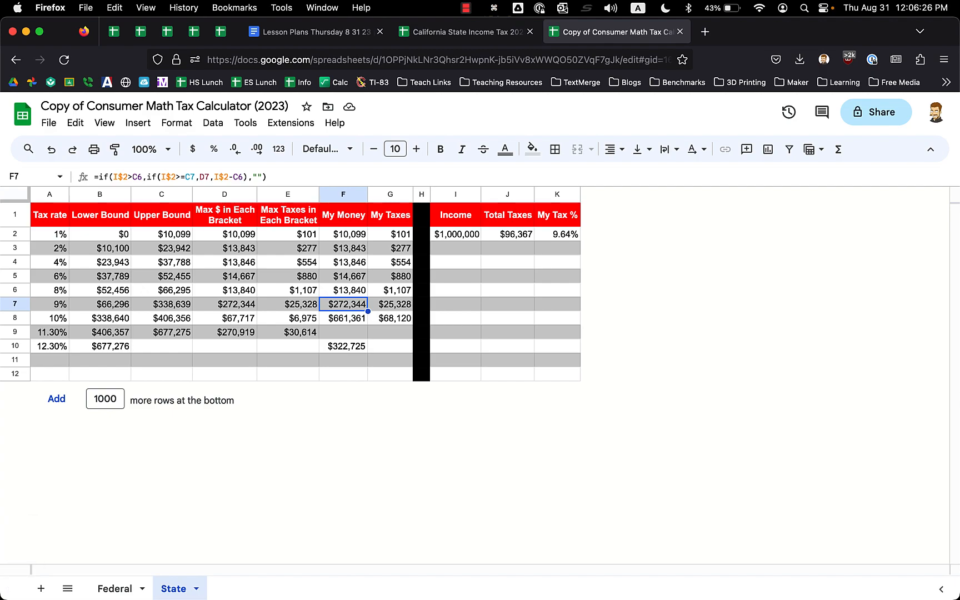
key(shift+Down)
key(shift+Down)
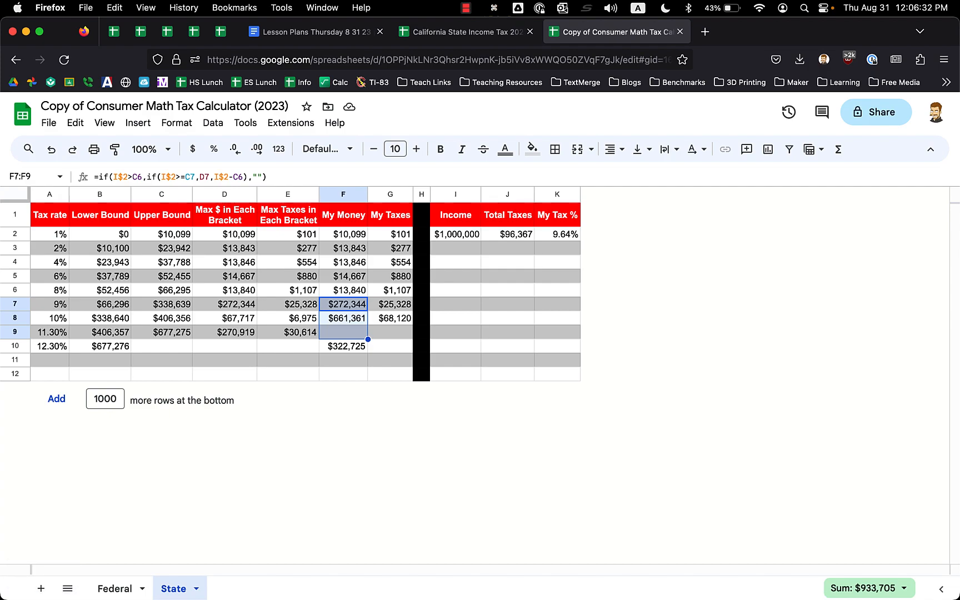
key(super+d)
key(super+z)
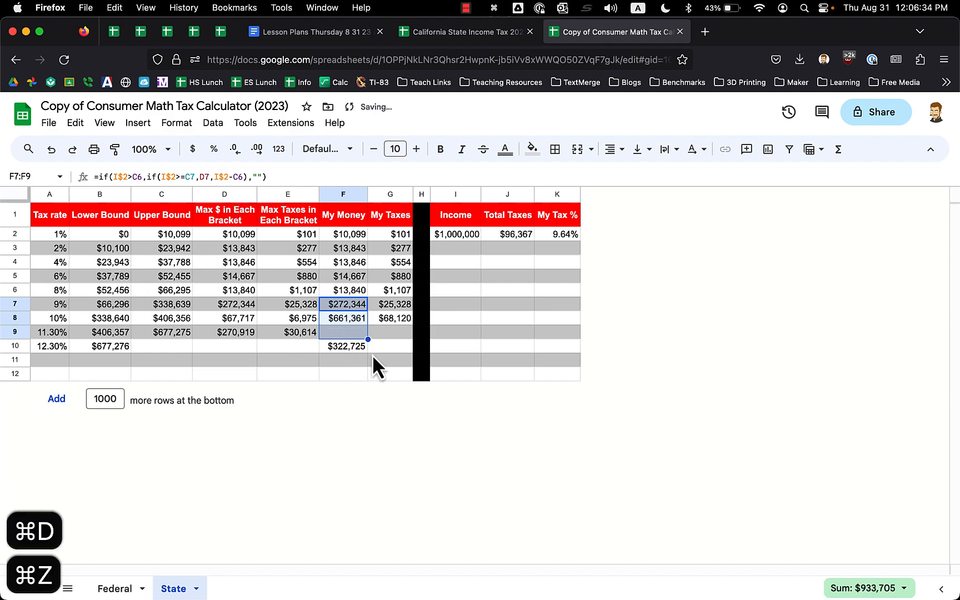
Fill the My Money formula from F7 down through F9, replacing the old last-bracket formula in F8.
click(369, 347)
click(358, 305)
drag(367, 306, 367, 334)
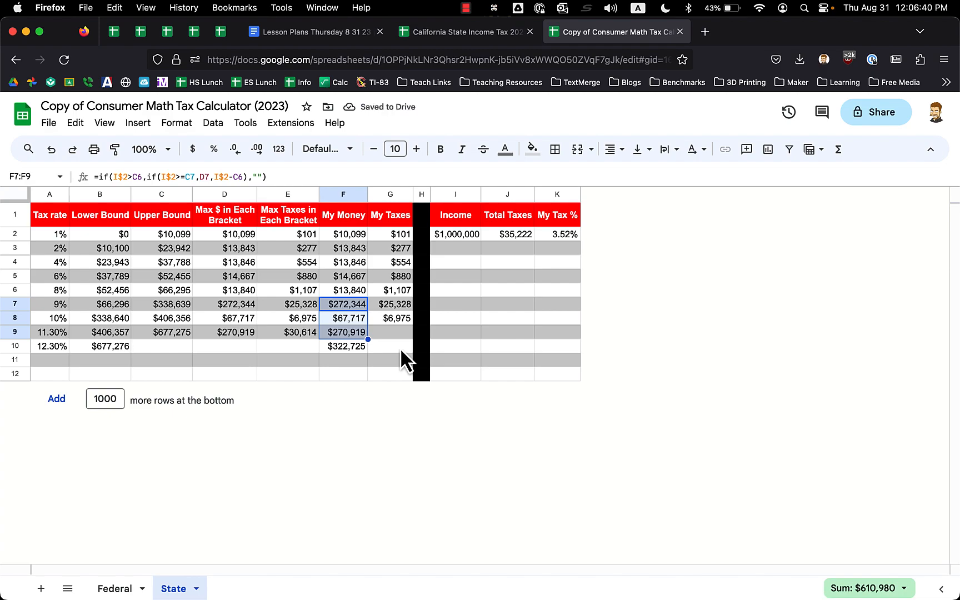
Fill the My Taxes formula from G8 down through G10.
click(391, 322)
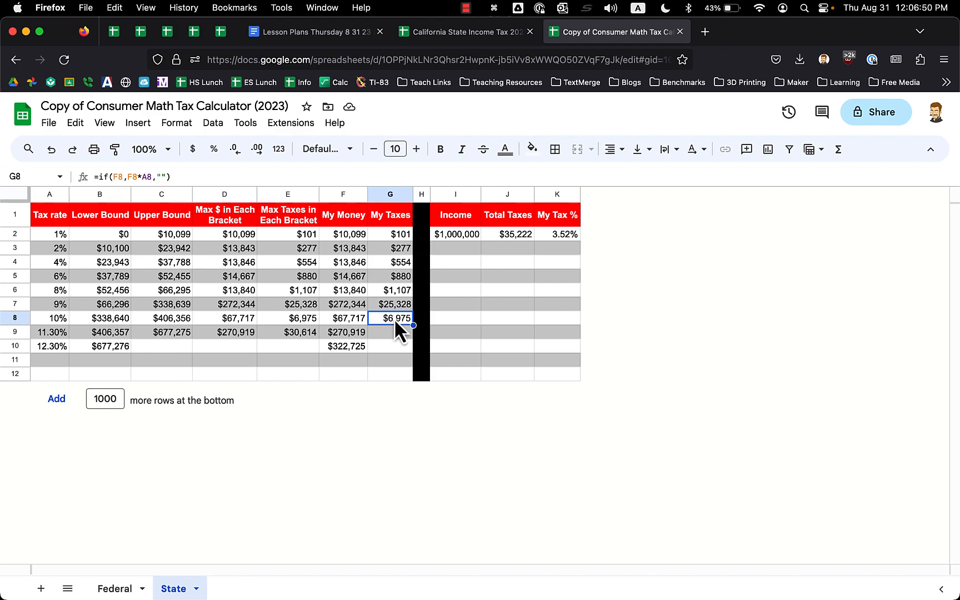
key(shift+Down)
key(shift+Down)
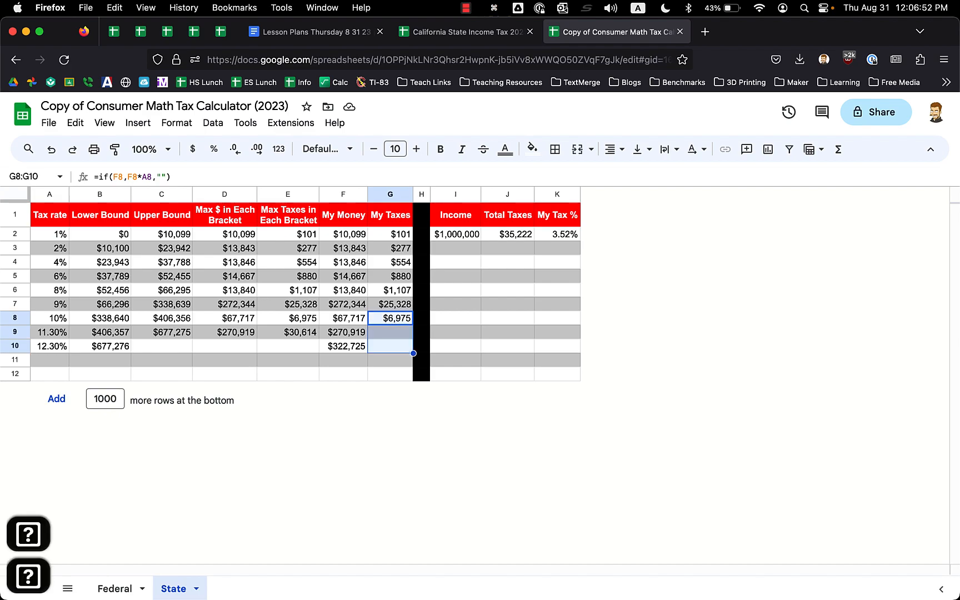
key(super+d)
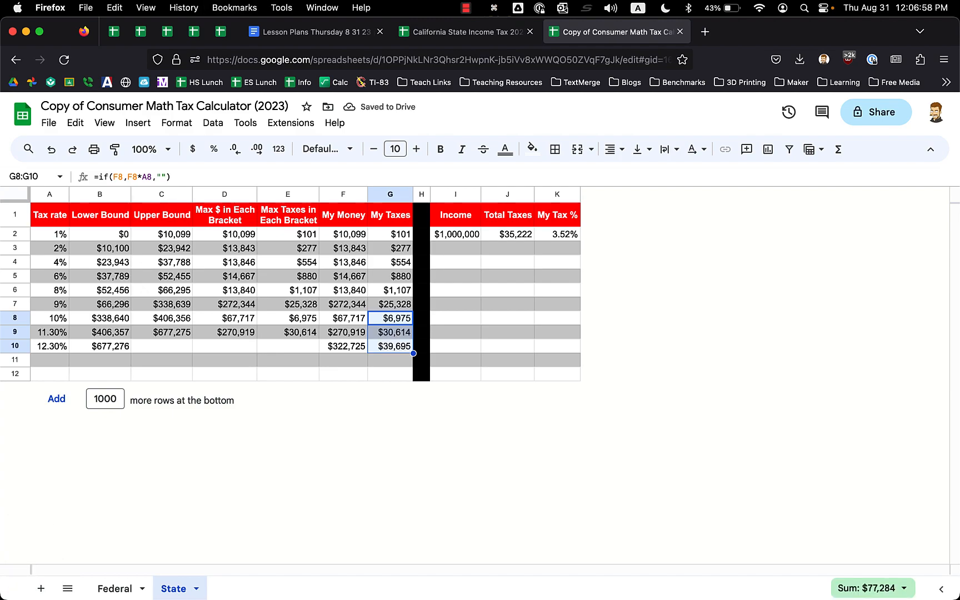
Check the My Money column against the income with a SUM of F2:F10 in F12, and clear that cell.
click(344, 377)
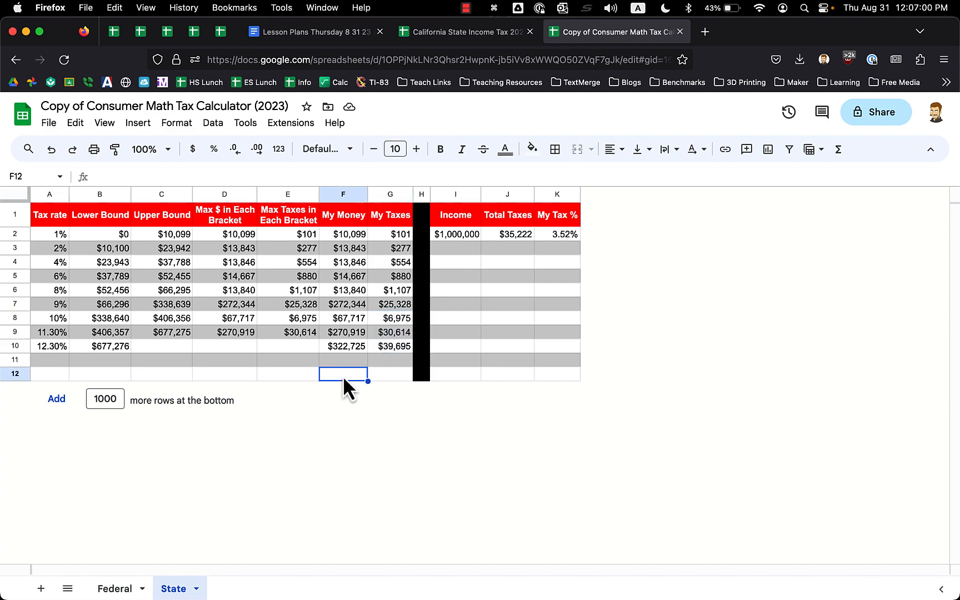
click(460, 236)
drag(348, 234, 347, 343)
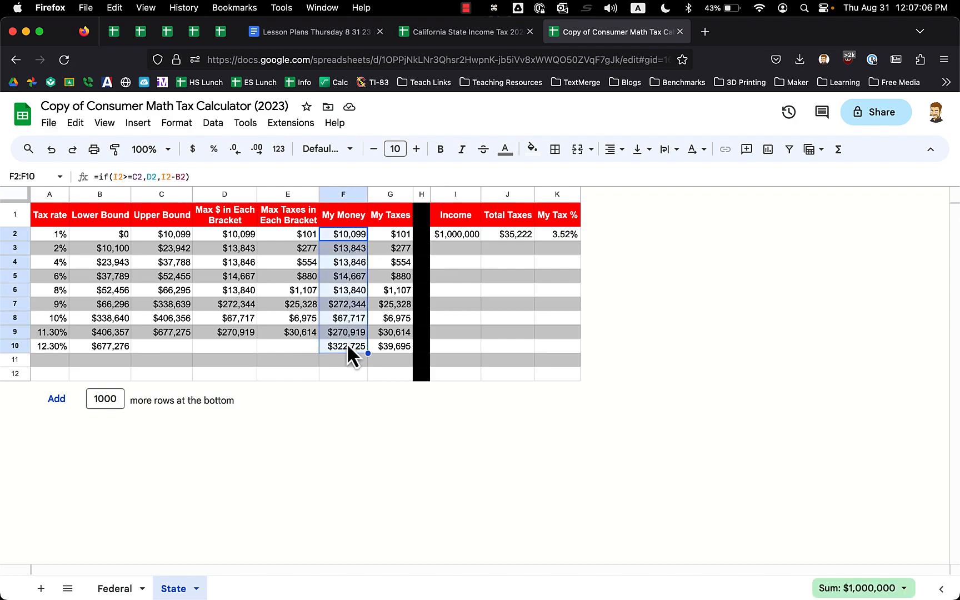
click(348, 375)
text(=sum()
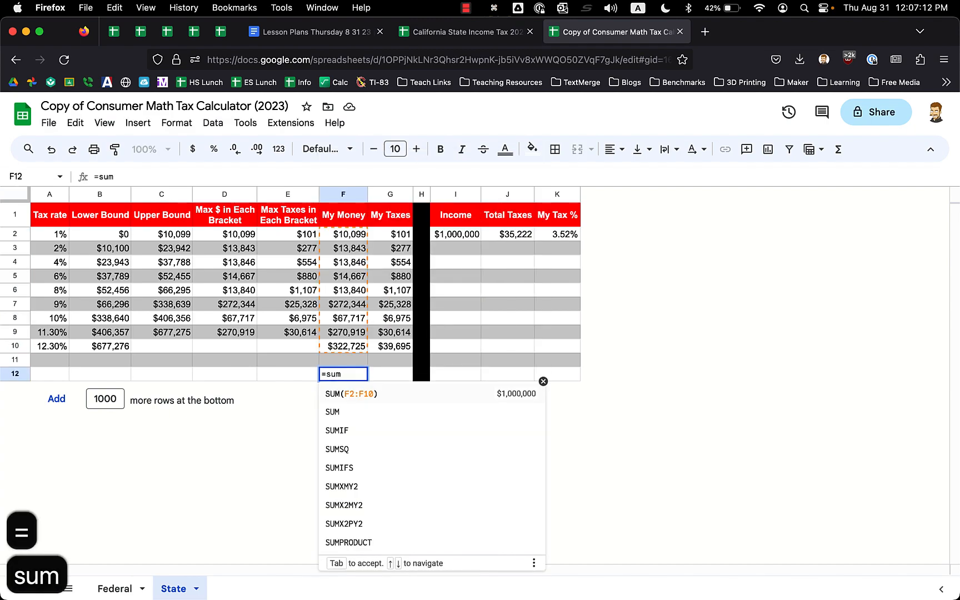
key(BackSpace)
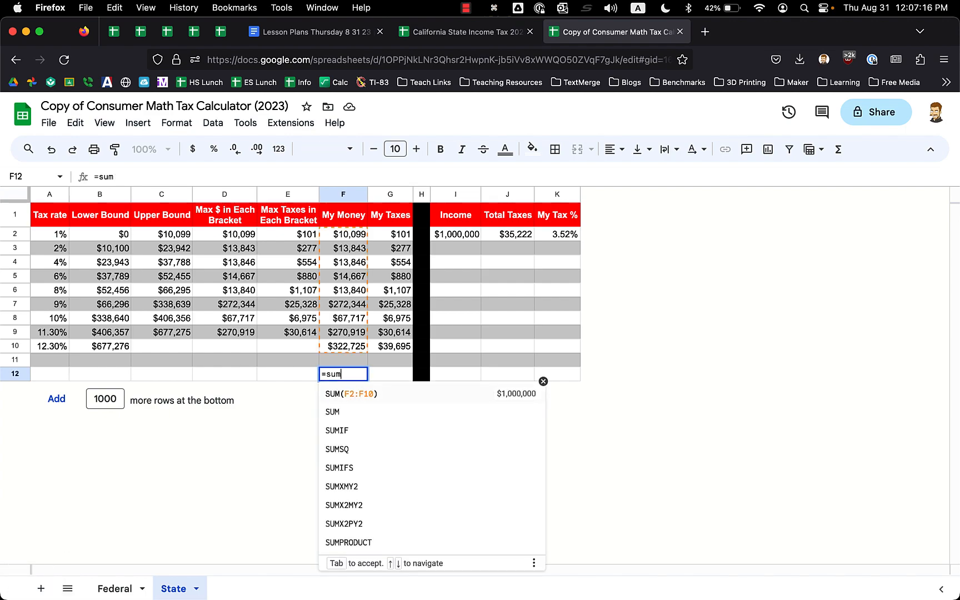
key(Tab)
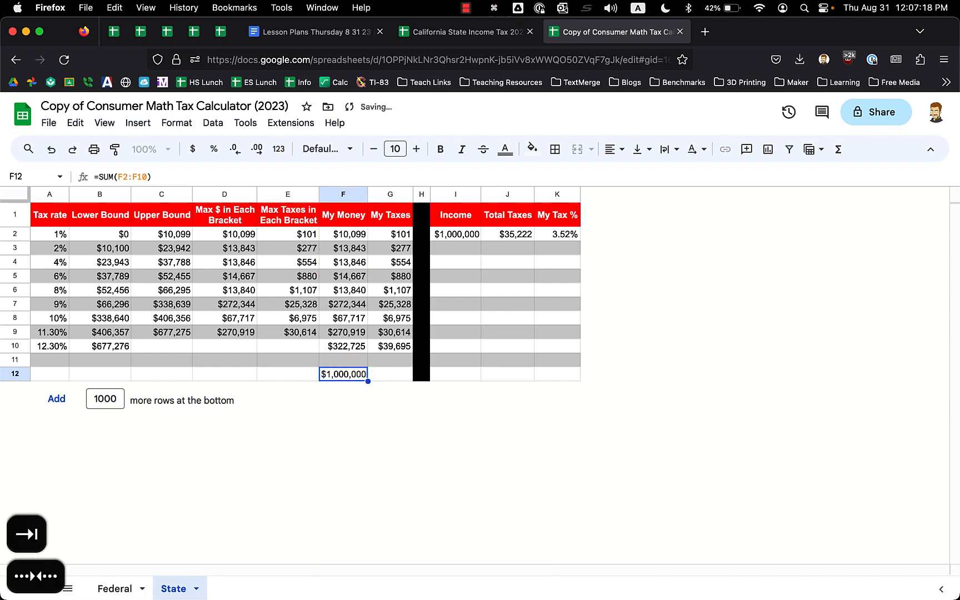
key(BackSpace)
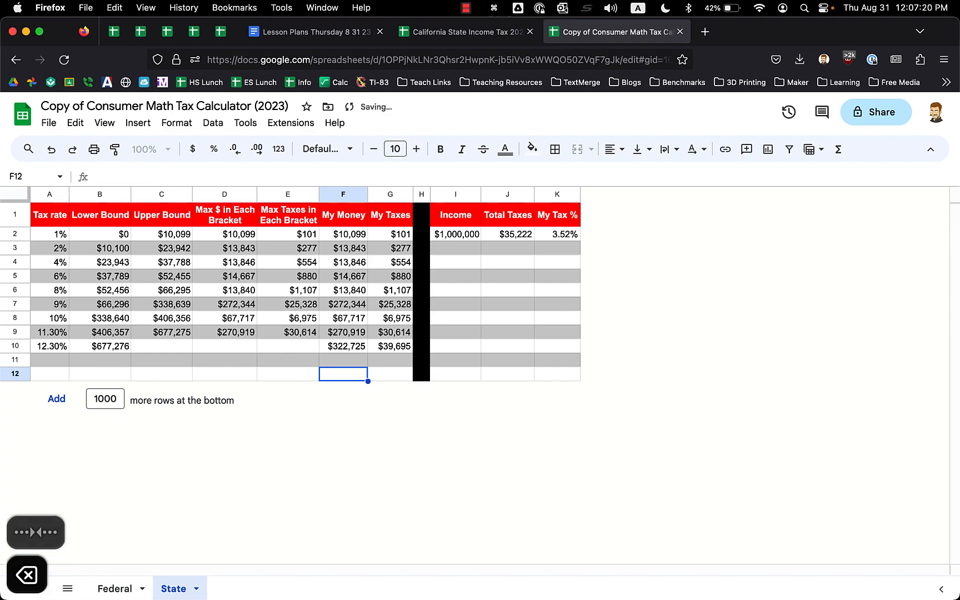
Compare the Total Taxes formula in J2 with the My Money and My Taxes entries down to row 10.
click(340, 343)
drag(340, 333, 337, 238)
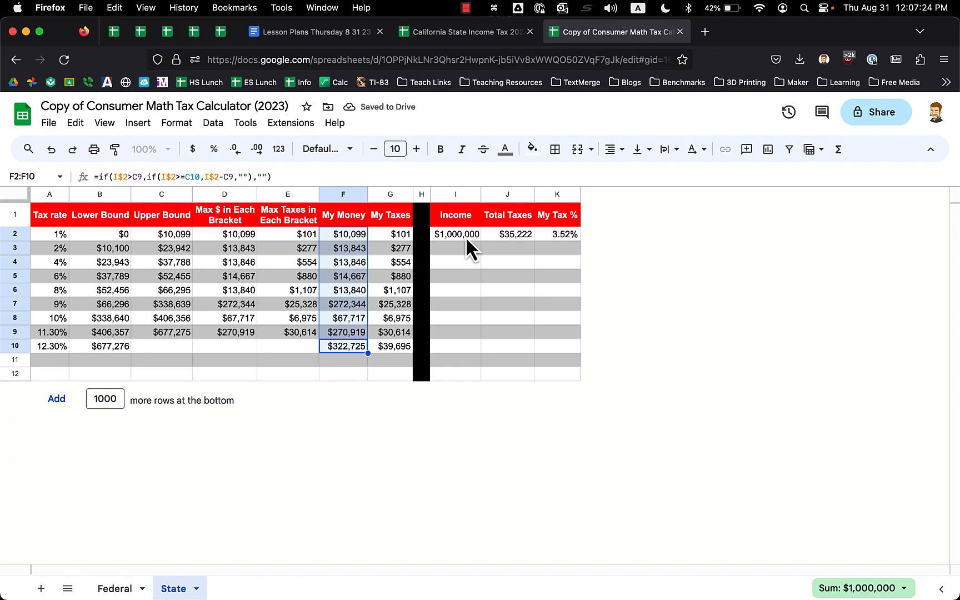
click(512, 233)
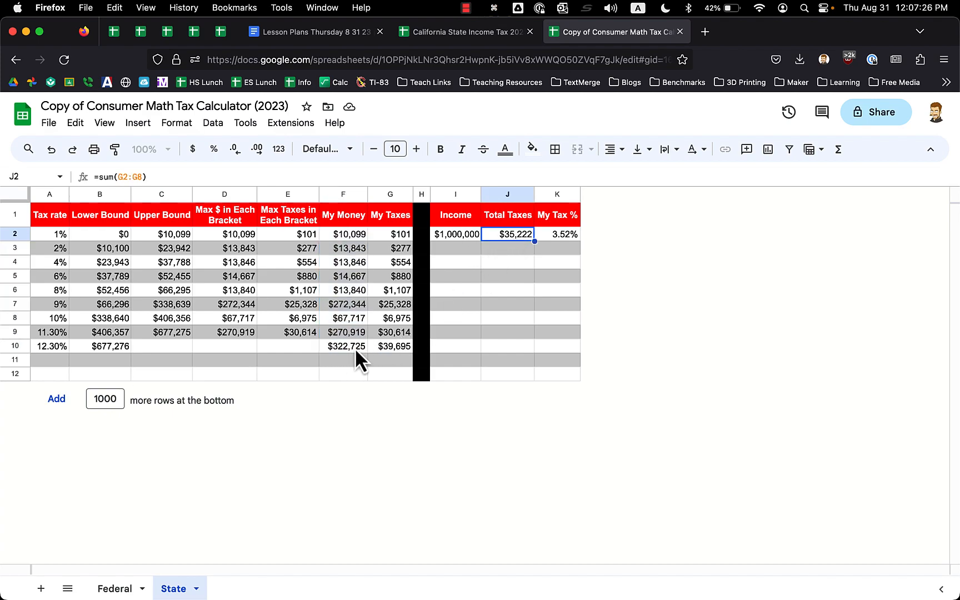
click(347, 334)
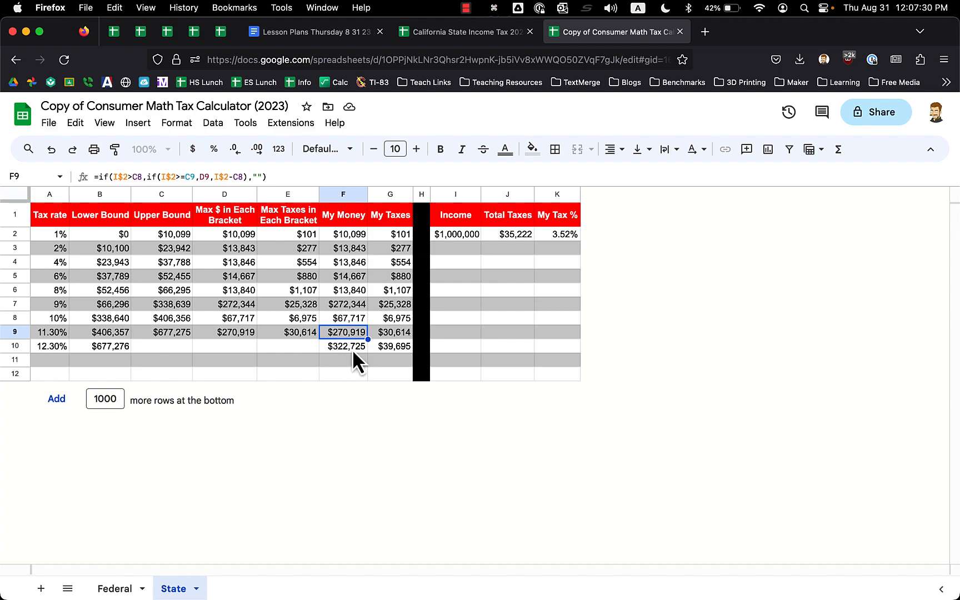
click(352, 349)
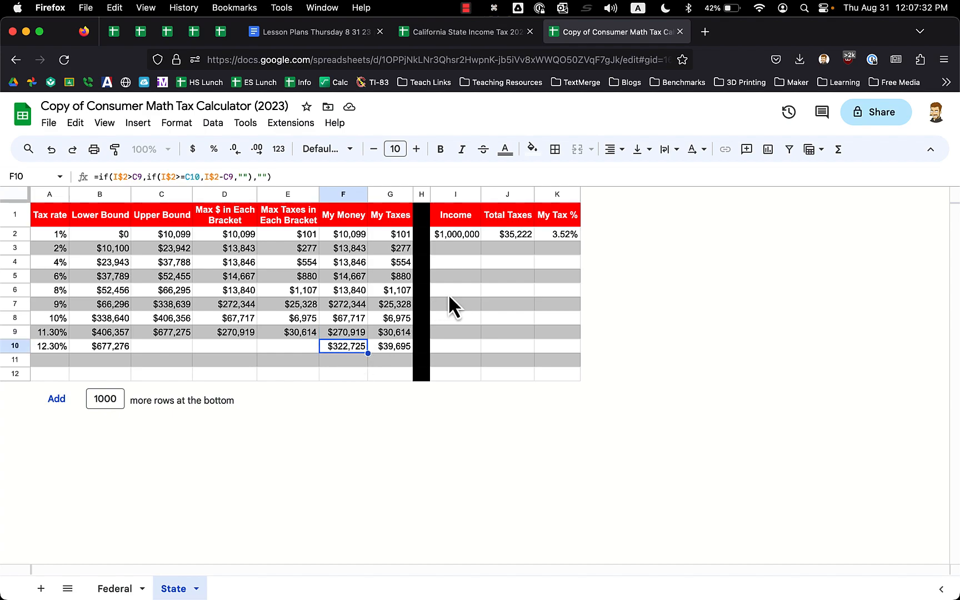
click(513, 235)
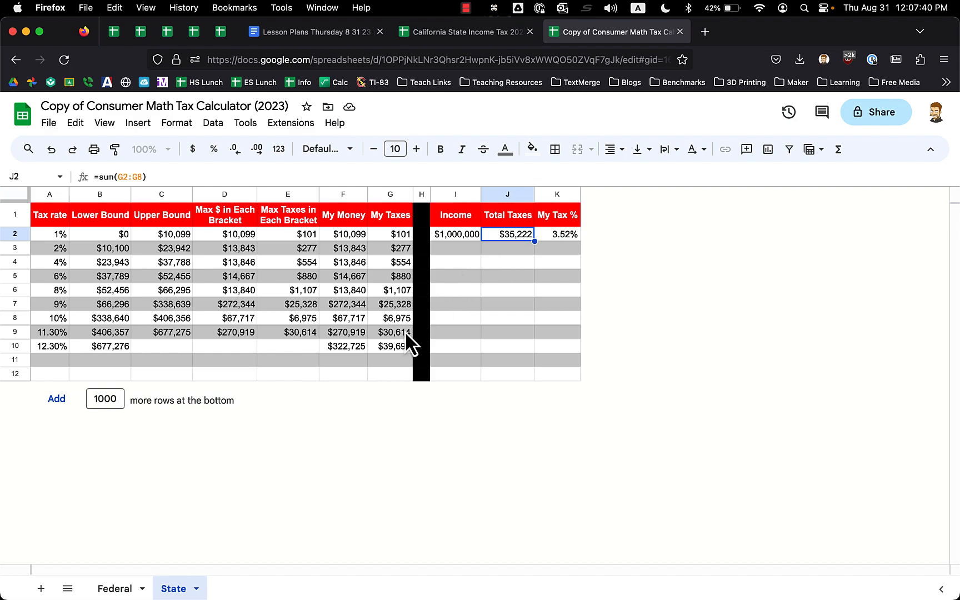
drag(397, 345, 397, 289)
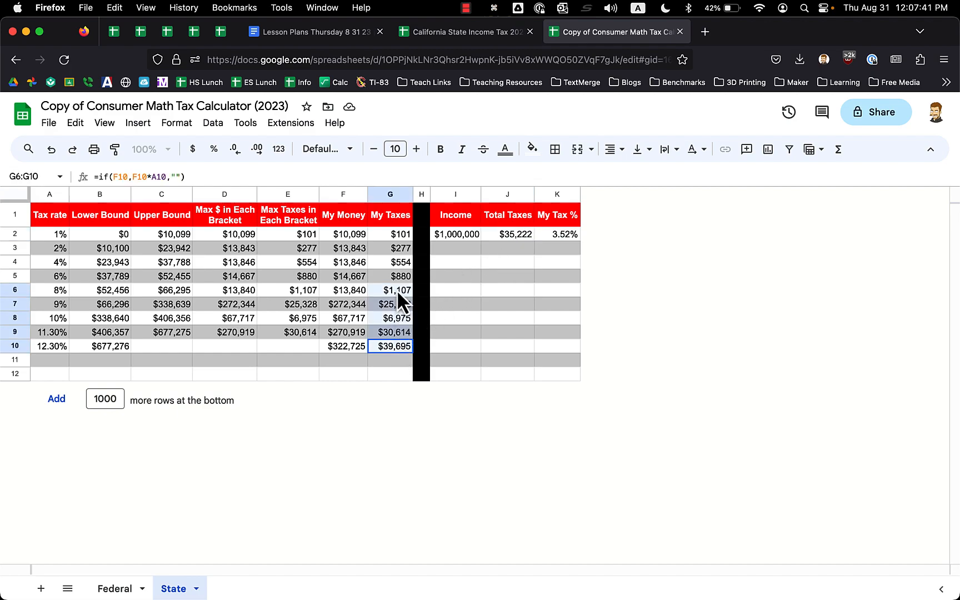
click(395, 332)
click(397, 350)
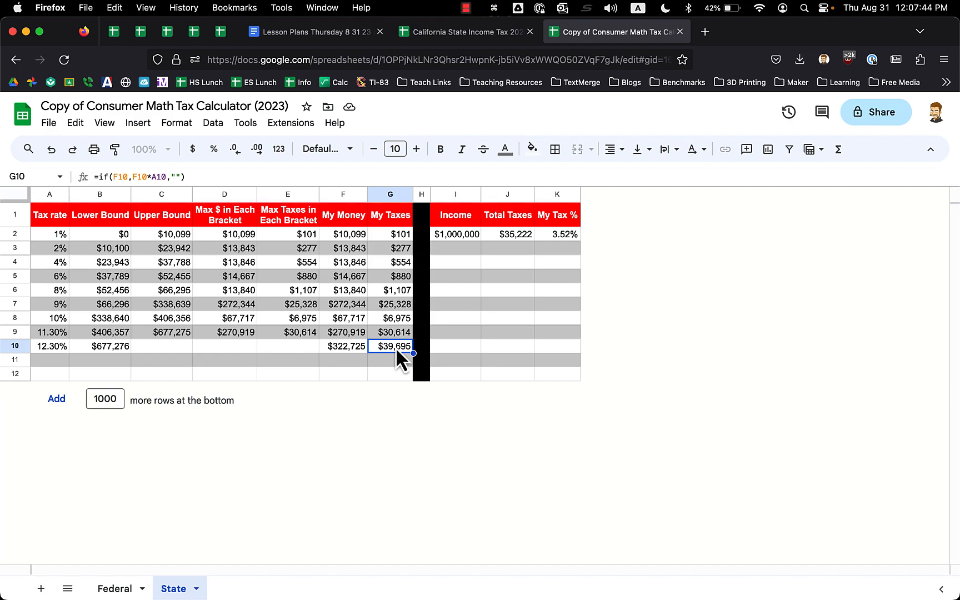
drag(388, 337, 390, 349)
Extend the Total Taxes formula in J2 to sum G2:G10.
click(506, 234)
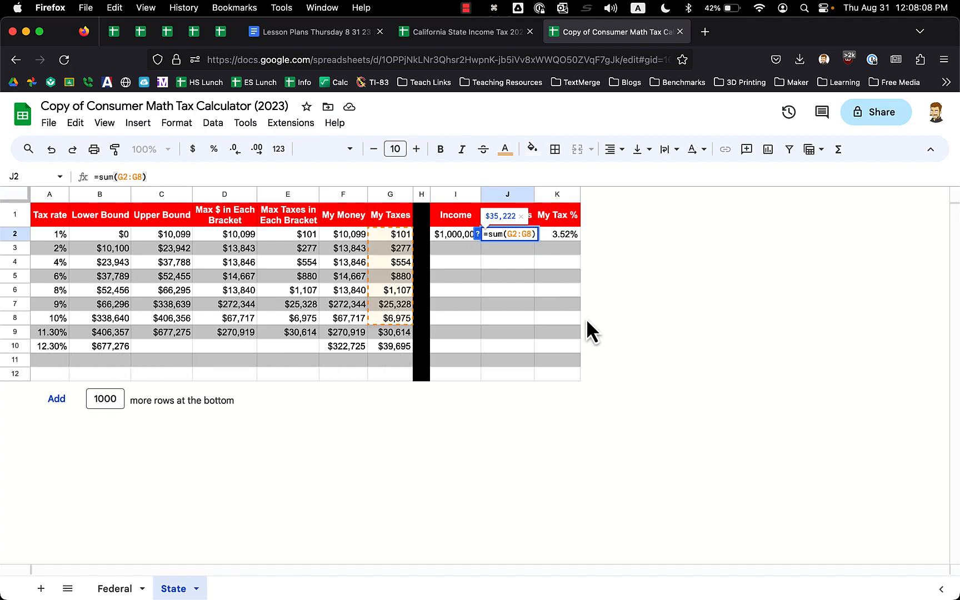
key(BackSpace)
text(10)
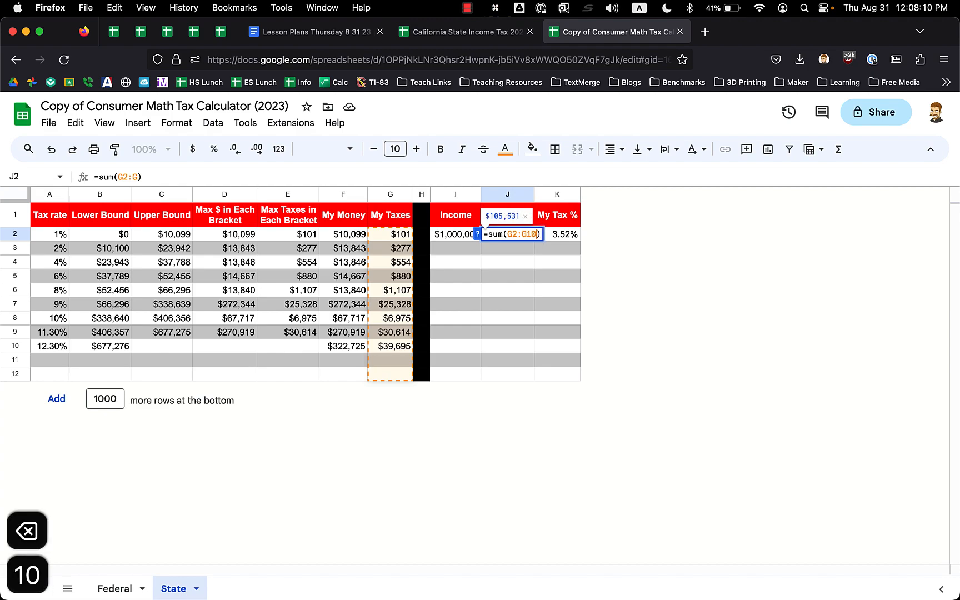
key(Return)
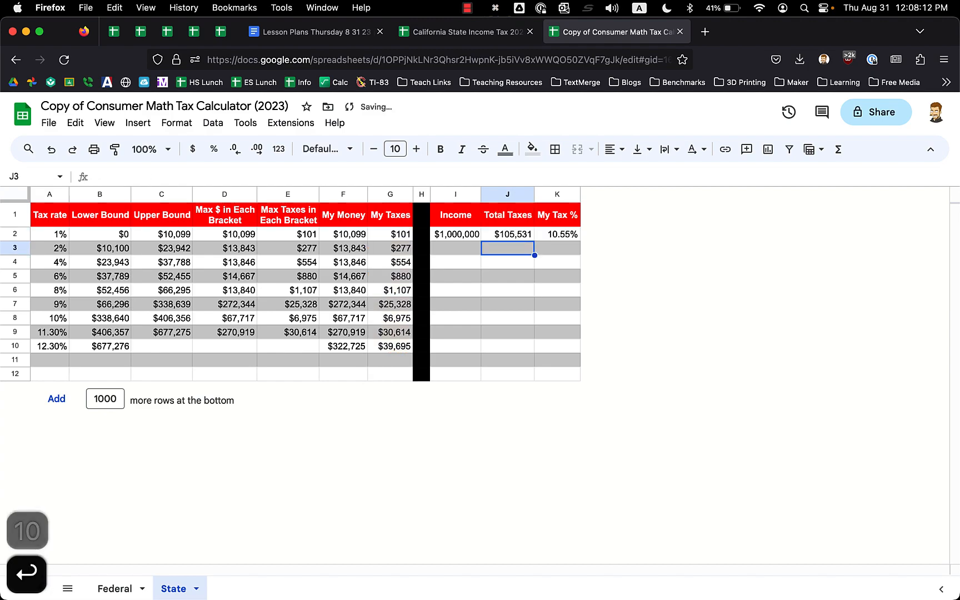
Check the My Tax % formula in K2 and compare the State sheet's tax results with the Federal sheet's.
key(Up)
key(Right)
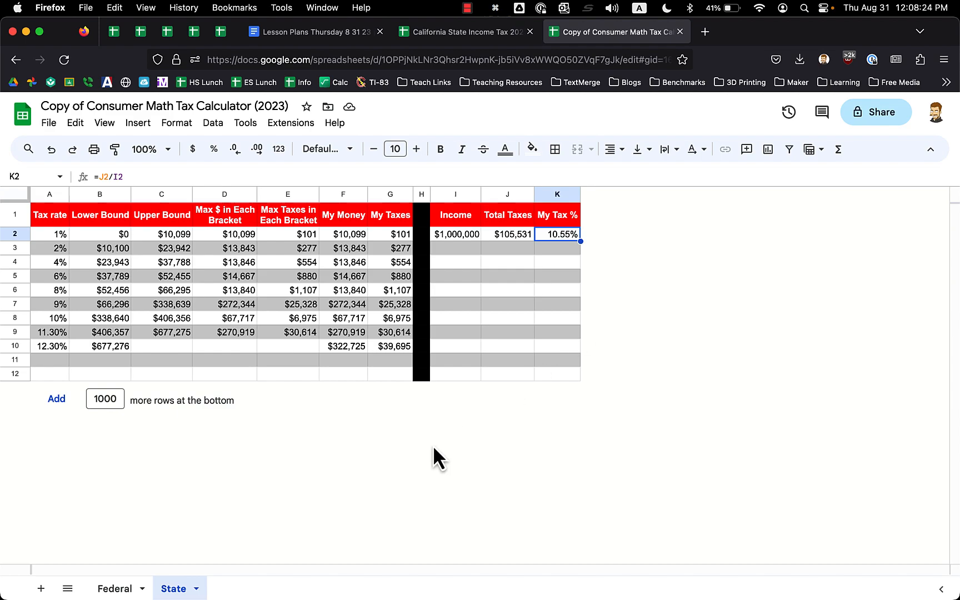
click(139, 590)
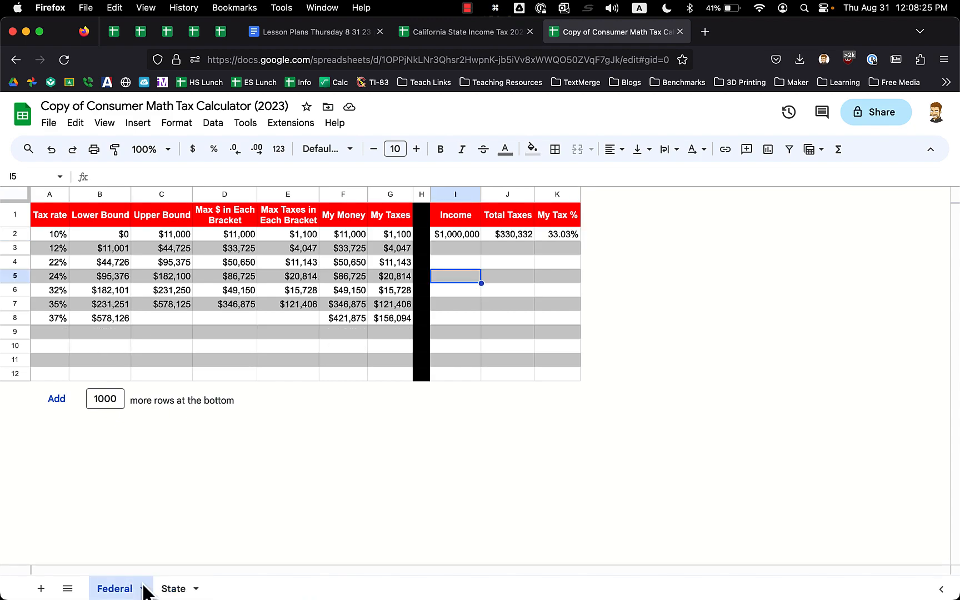
click(181, 589)
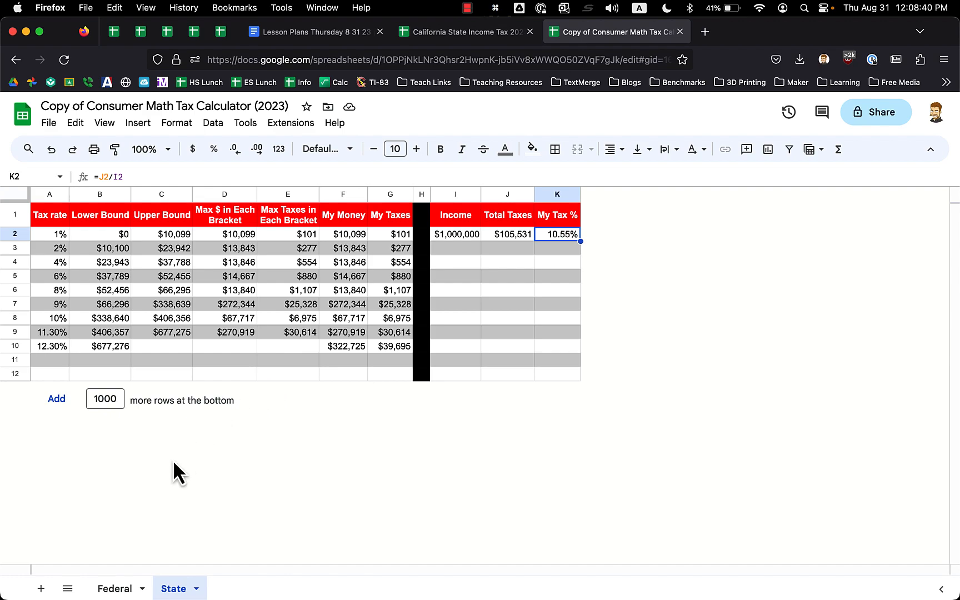
Add a new sheet named Overview and move it in front of the Federal sheet.
click(40, 589)
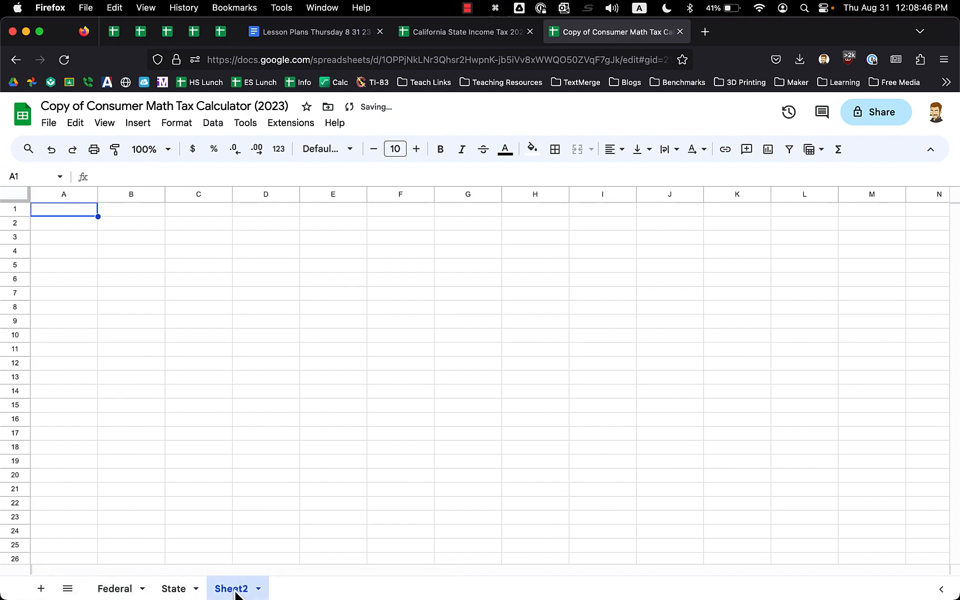
double_click(235, 590)
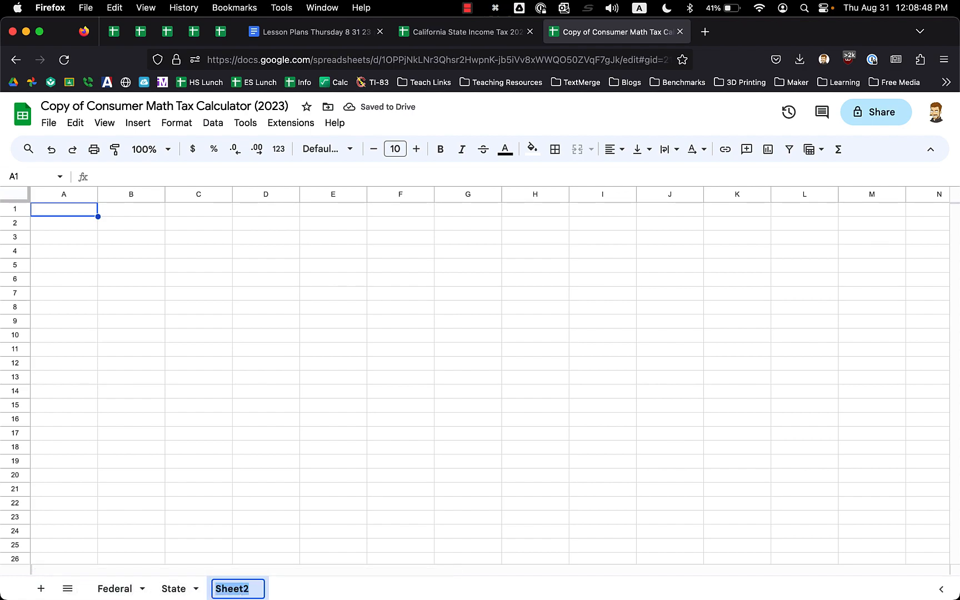
text(Overview)
key(Return)
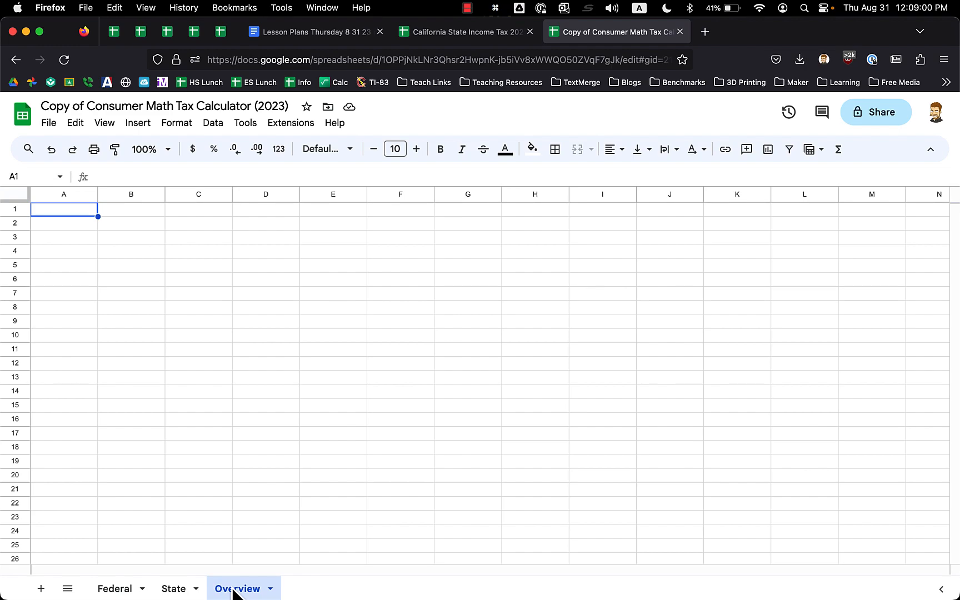
drag(234, 590, 115, 597)
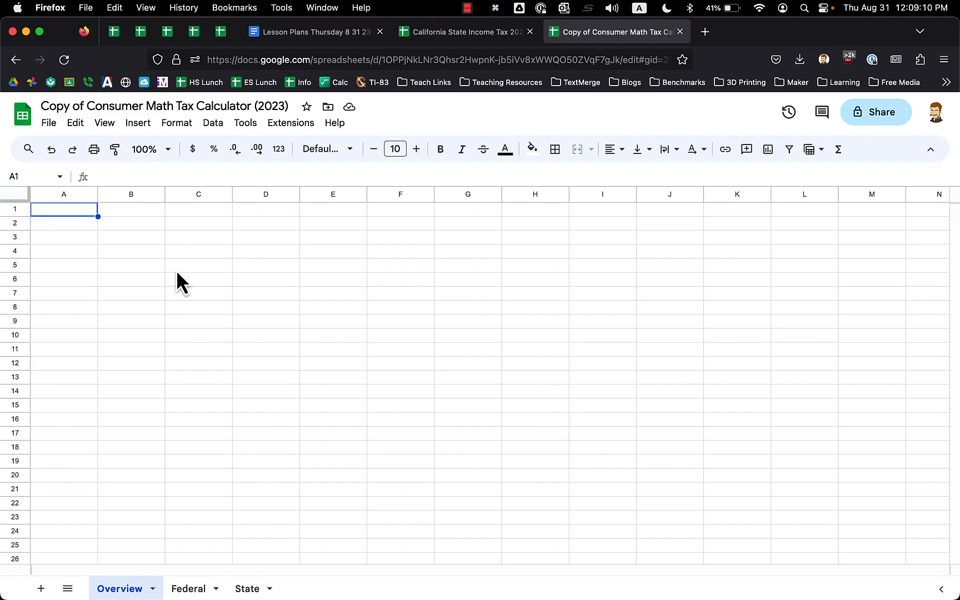
drag(113, 239, 116, 252)
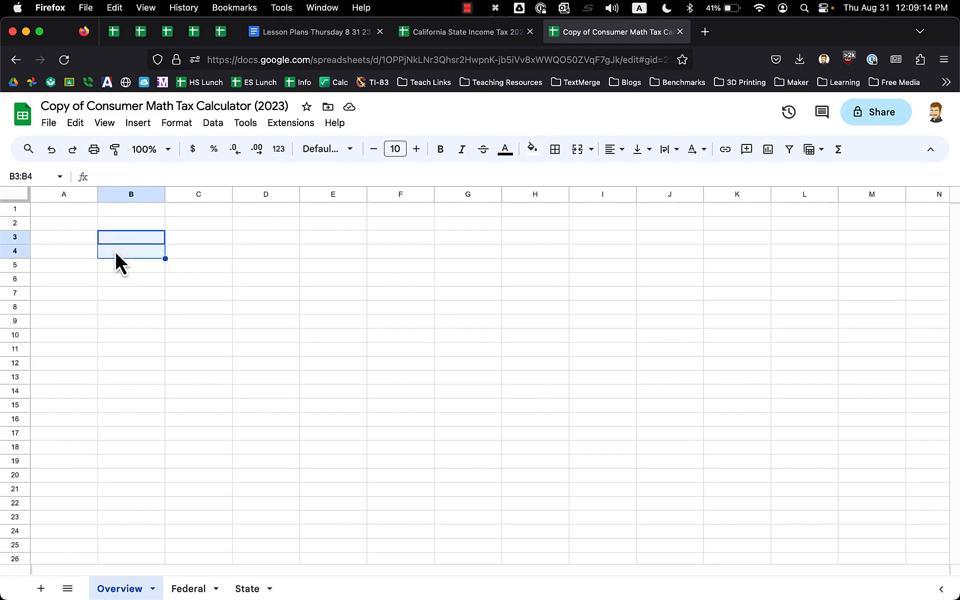
click(120, 276)
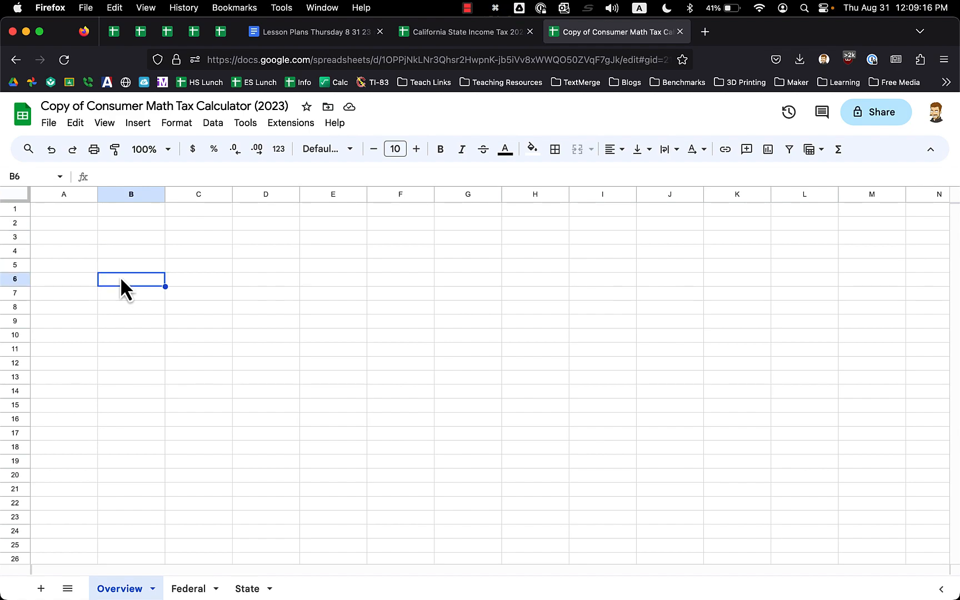
double_click(96, 195)
key(super+z)
Enter the label "Income:" in cell A1 of the Overview sheet.
click(69, 213)
text(Incom)
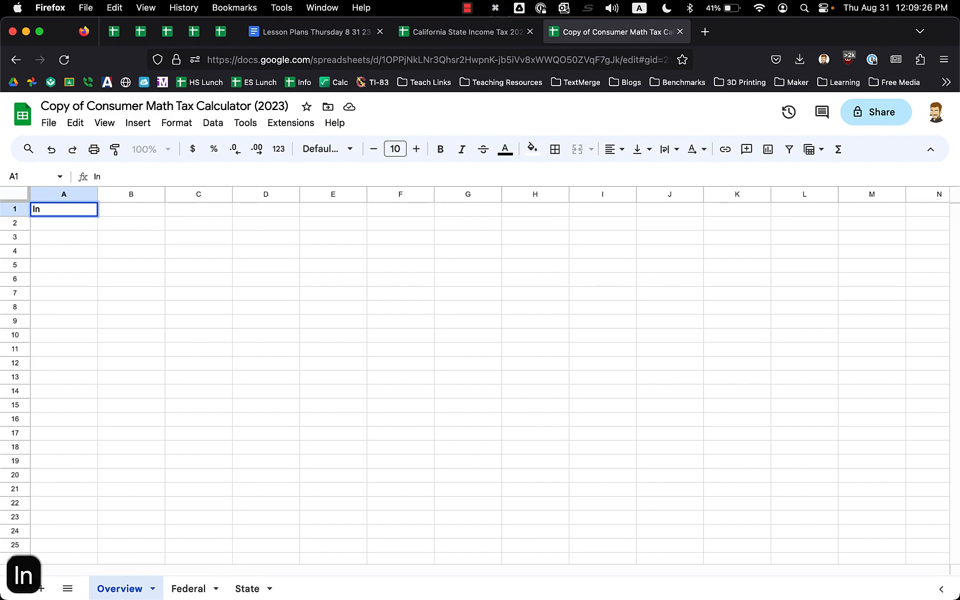
key(BackSpace)
text(come)
key(Return)
key(Up)
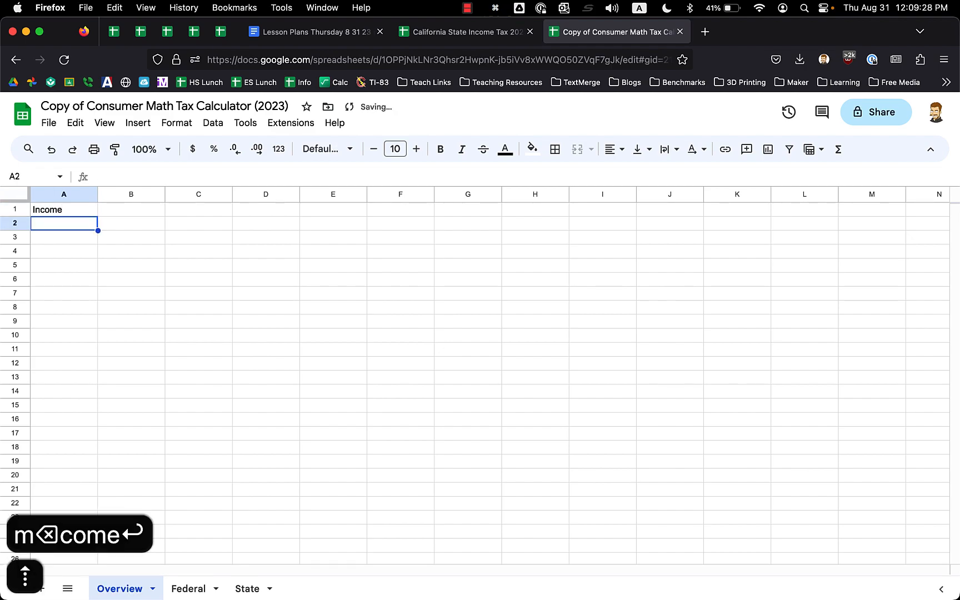
click(129, 178)
text(:)
key(Return)
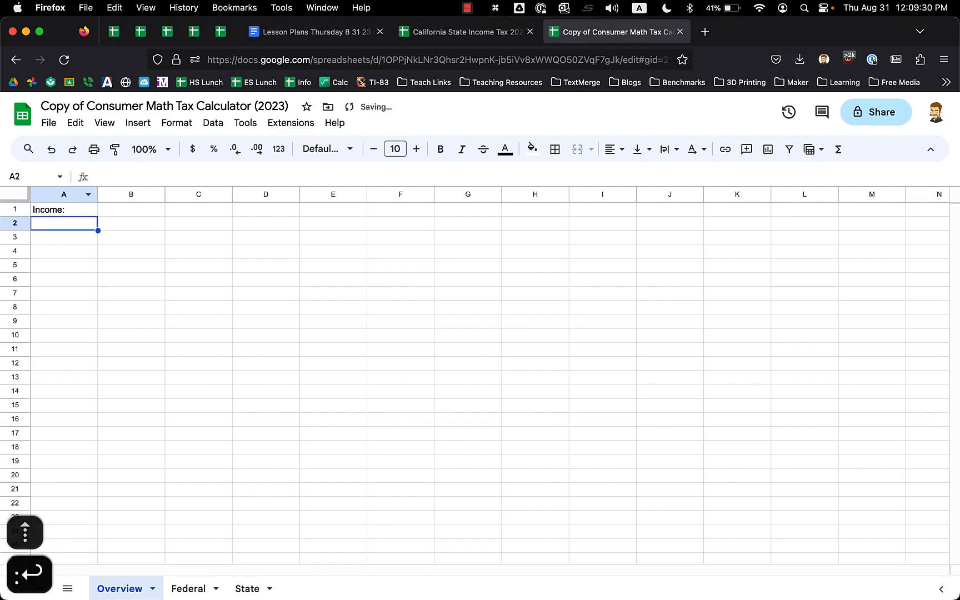
Enter the label "Federal Tax:" in A3 and "State Tax:" in A4 of the Overview sheet.
key(Down)
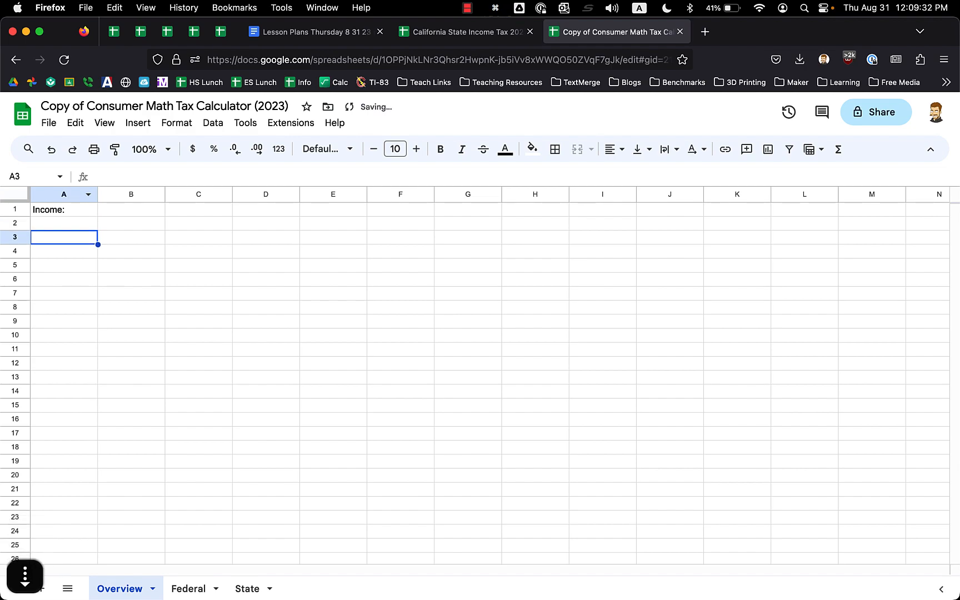
click(117, 212)
click(83, 236)
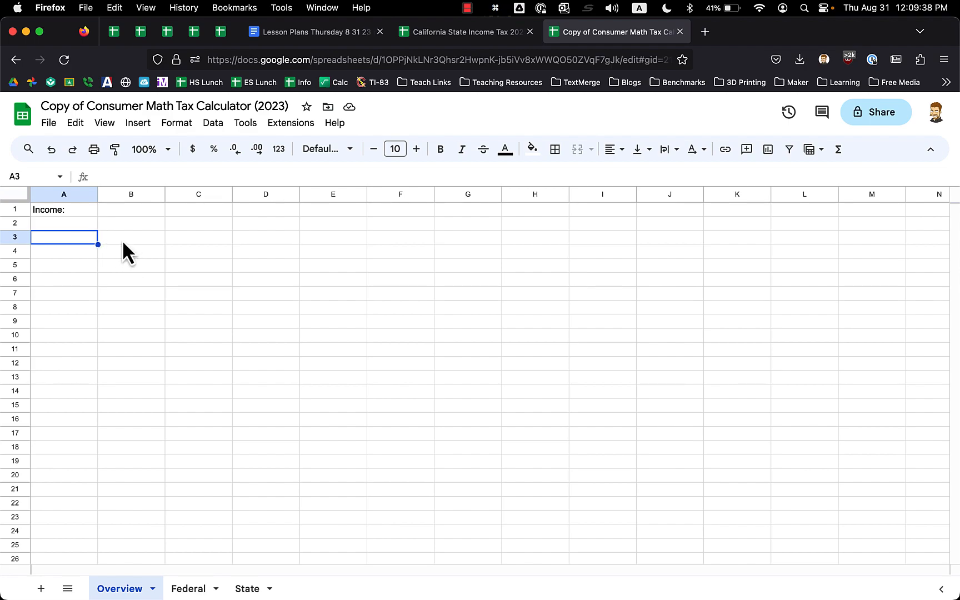
text(Federal l)
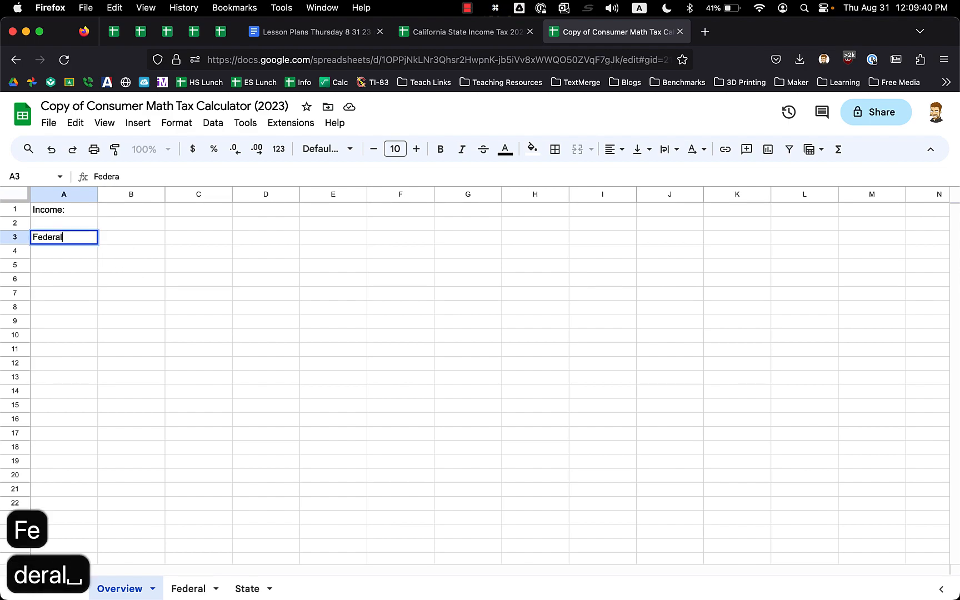
key(BackSpace)
text(Tax:)
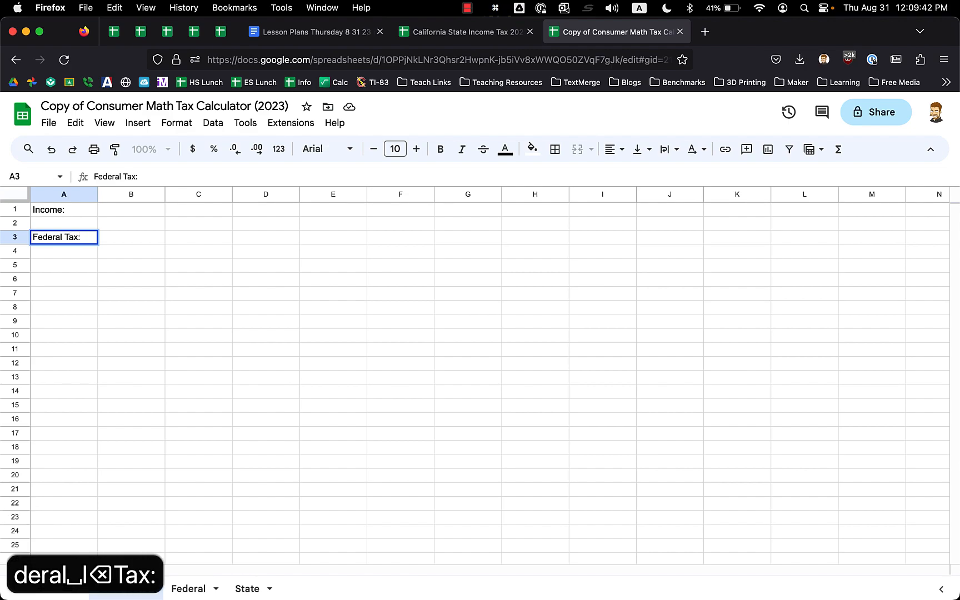
key(Return)
text(Stat)
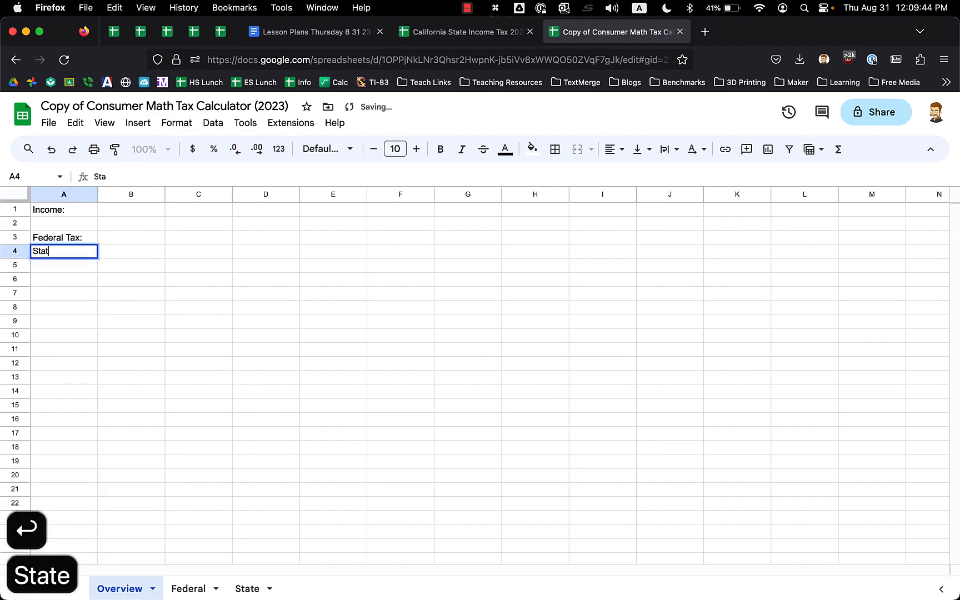
text(e Tax:)
key(Return)
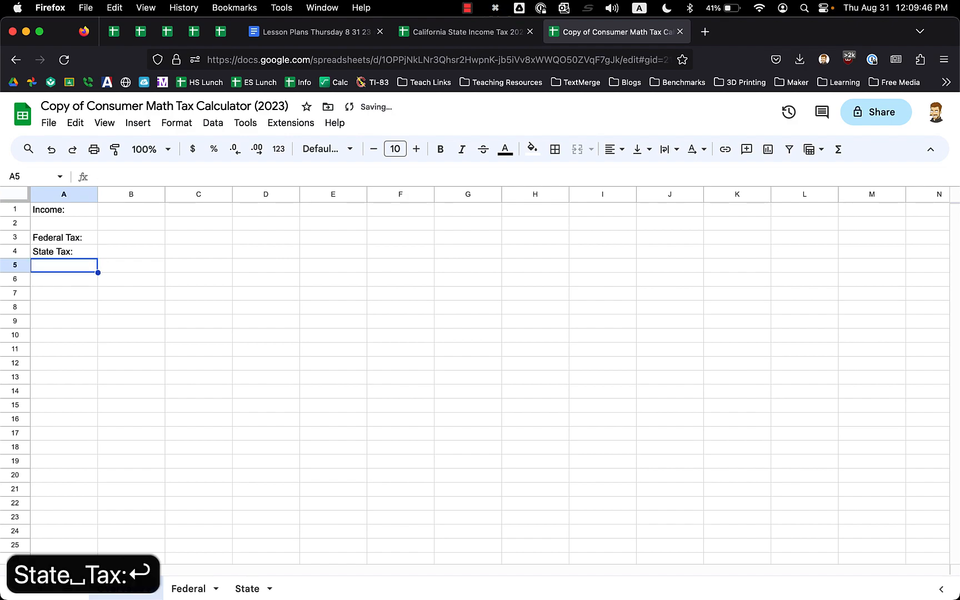
key(Down)
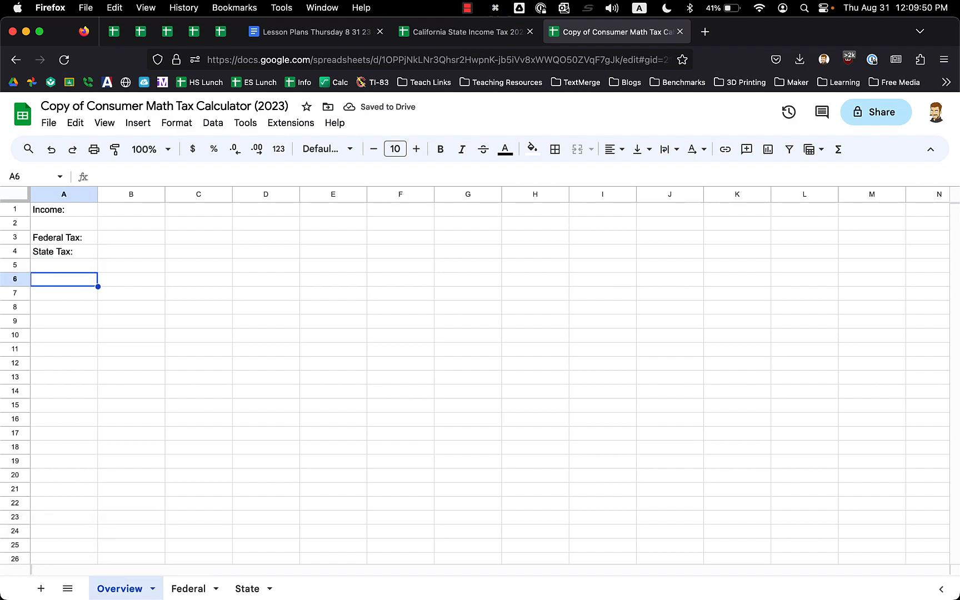
Enter the label "Total Tax:" in cell A6 of the Overview sheet.
text(Total T)
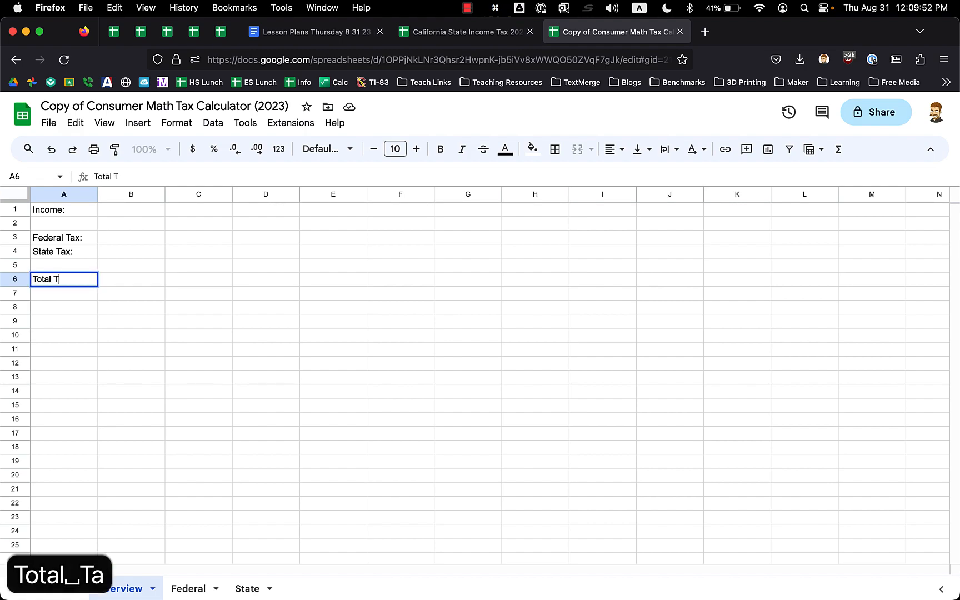
text(ax:)
key(Return)
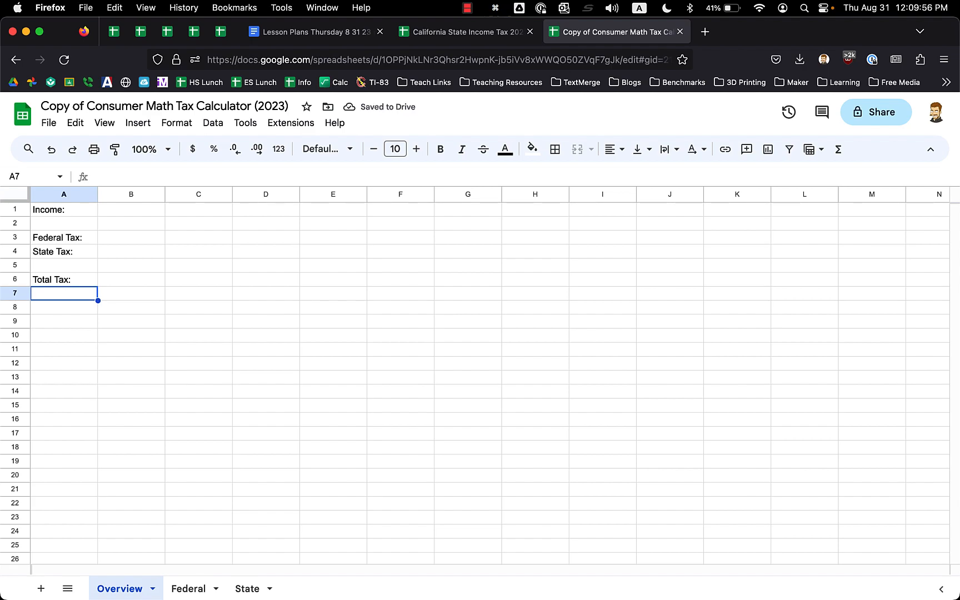
Change the label in A3 to "Federal Income Tax:" and the one in A4 to "State Income Tax:".
click(67, 243)
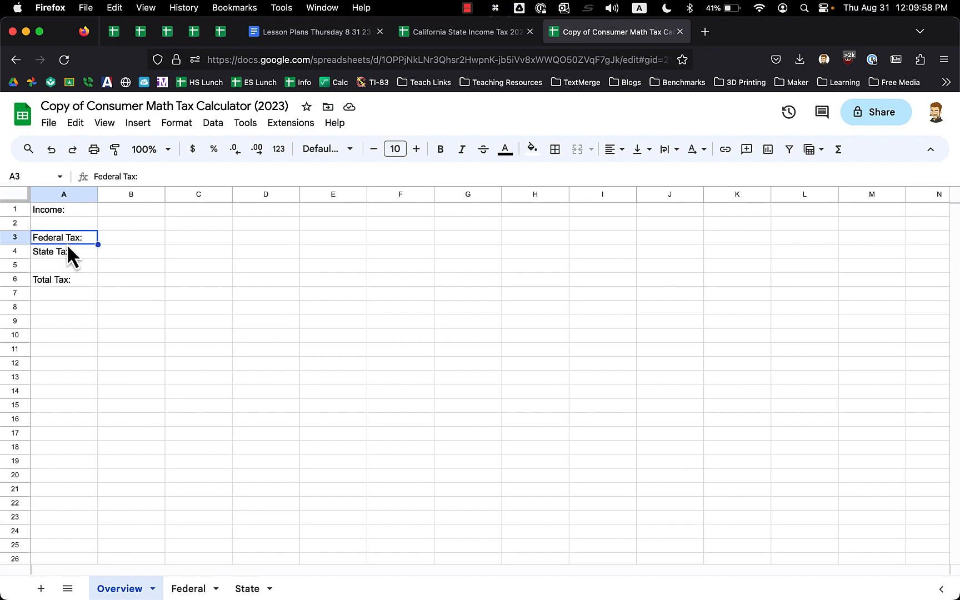
click(124, 177)
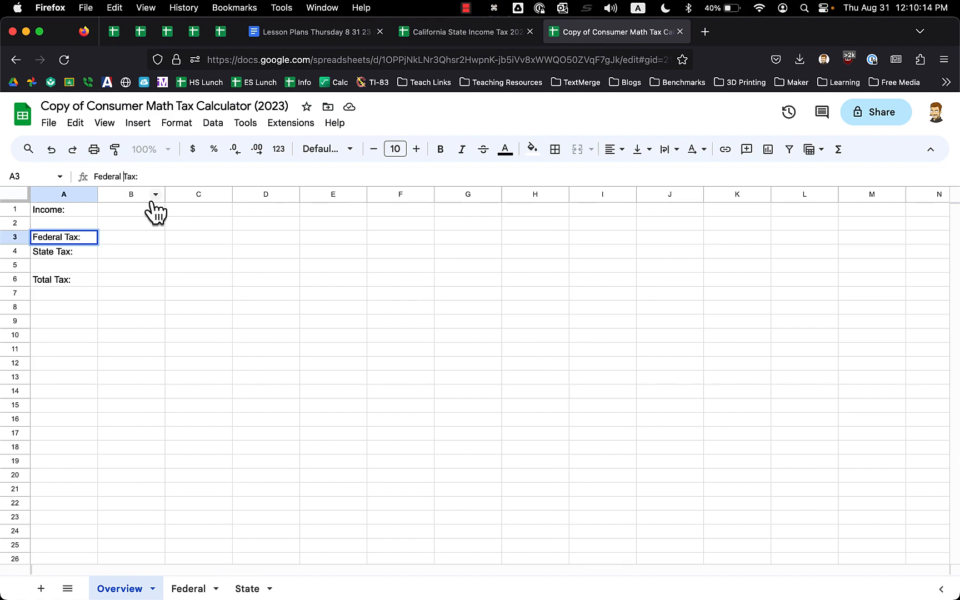
text(Income)
key(Return)
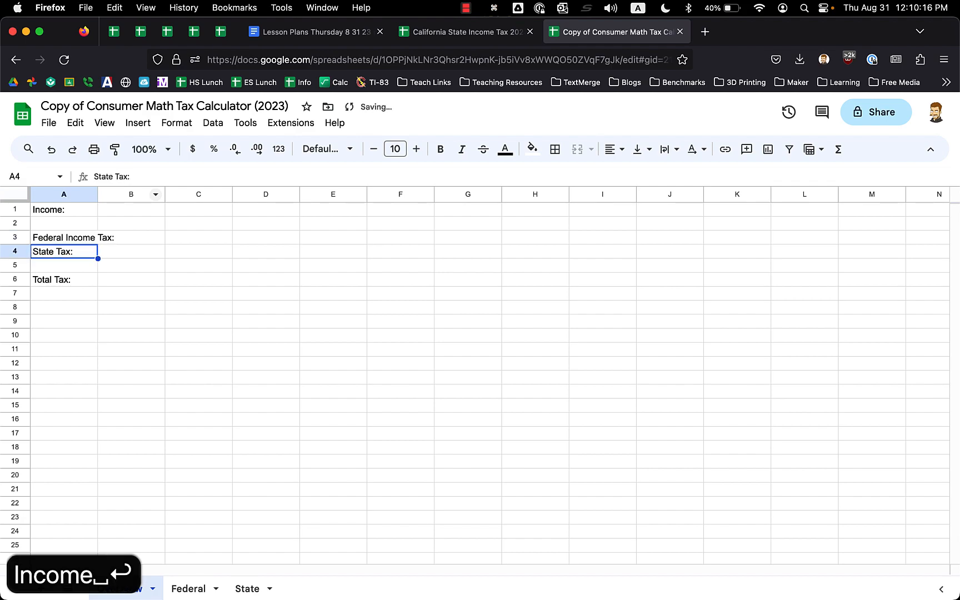
click(115, 177)
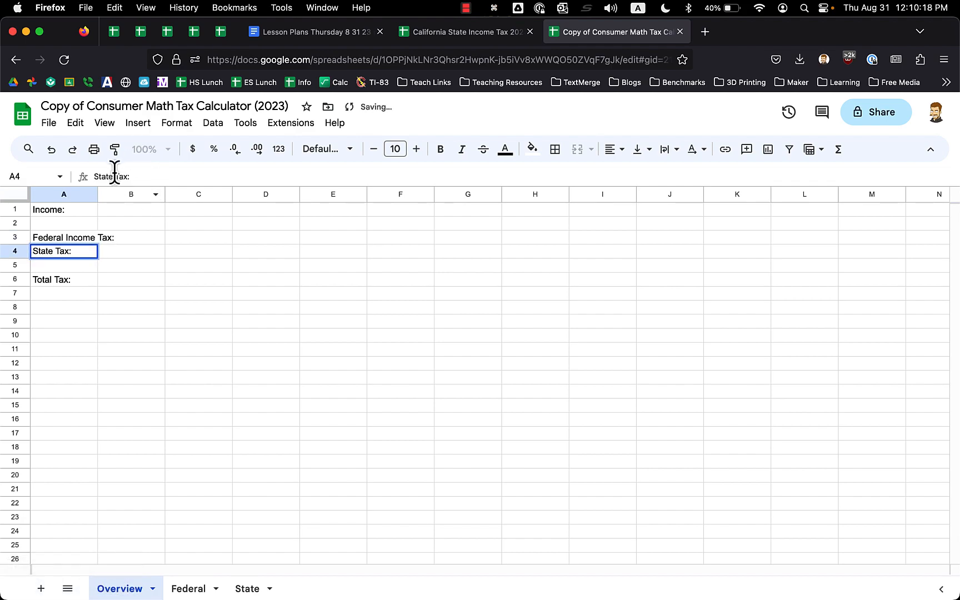
text(Income)
key(Return)
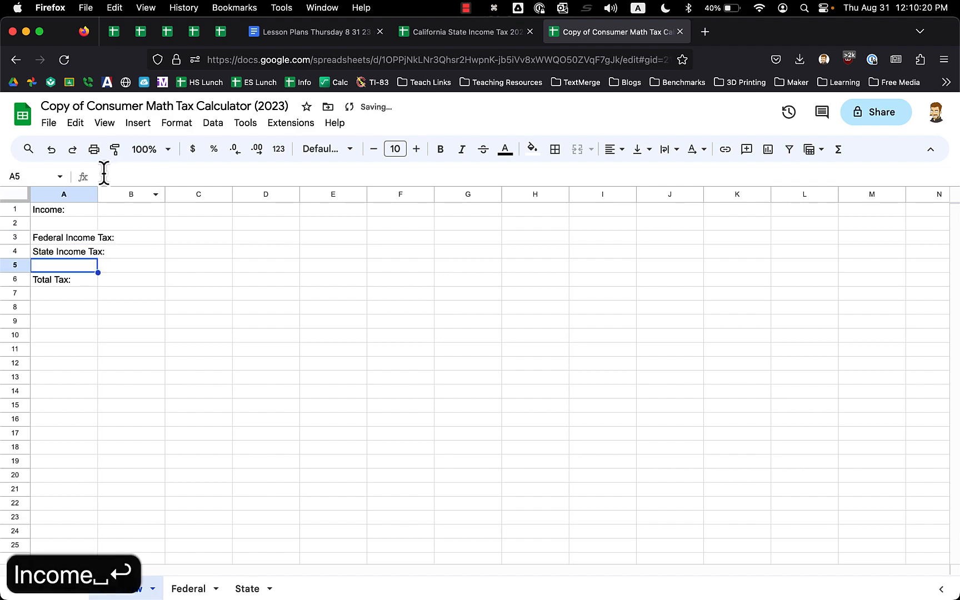
Change the label in A6 to "Total Income Tax:" and widen column A to fit its labels.
click(61, 277)
click(113, 177)
text(Income)
key(Return)
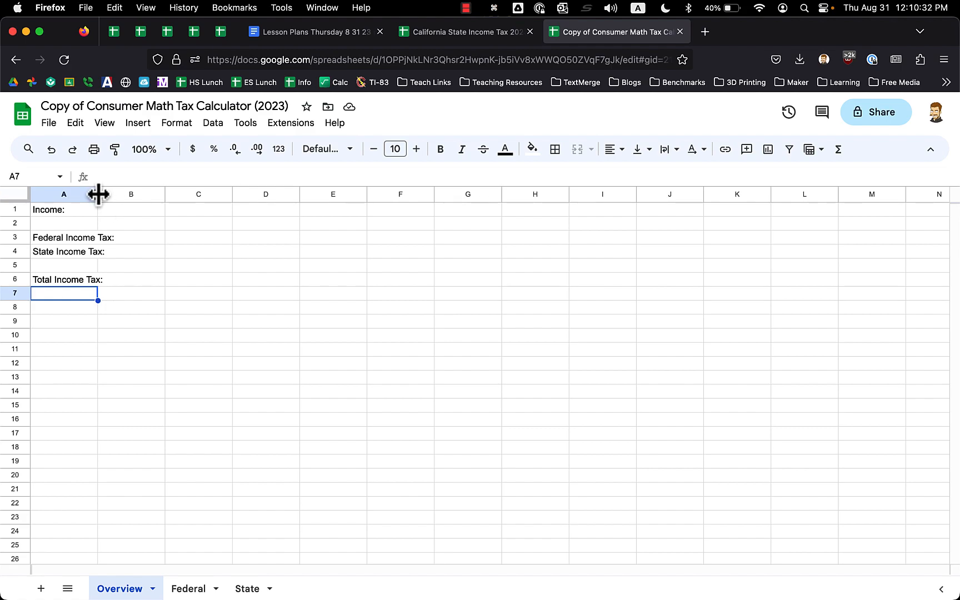
drag(98, 194, 117, 194)
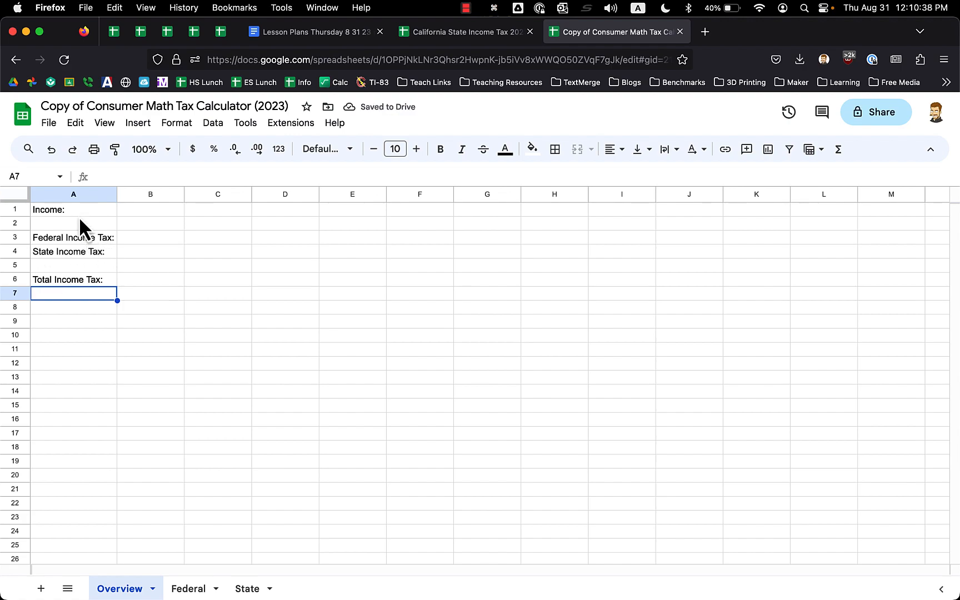
drag(74, 210, 76, 288)
drag(140, 215, 144, 282)
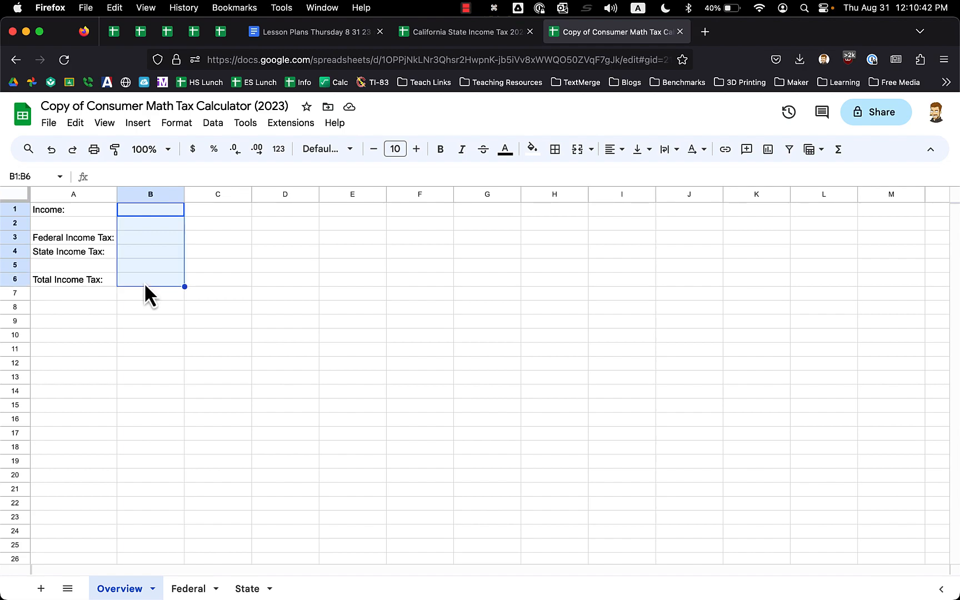
drag(92, 209, 89, 285)
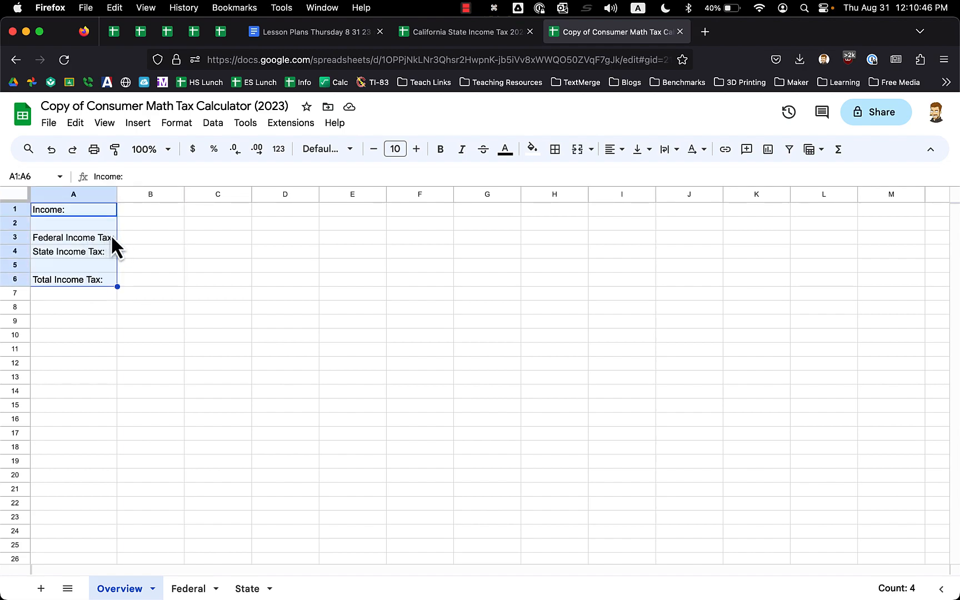
click(150, 252)
Right-align the whole of column A on the Overview sheet.
click(71, 194)
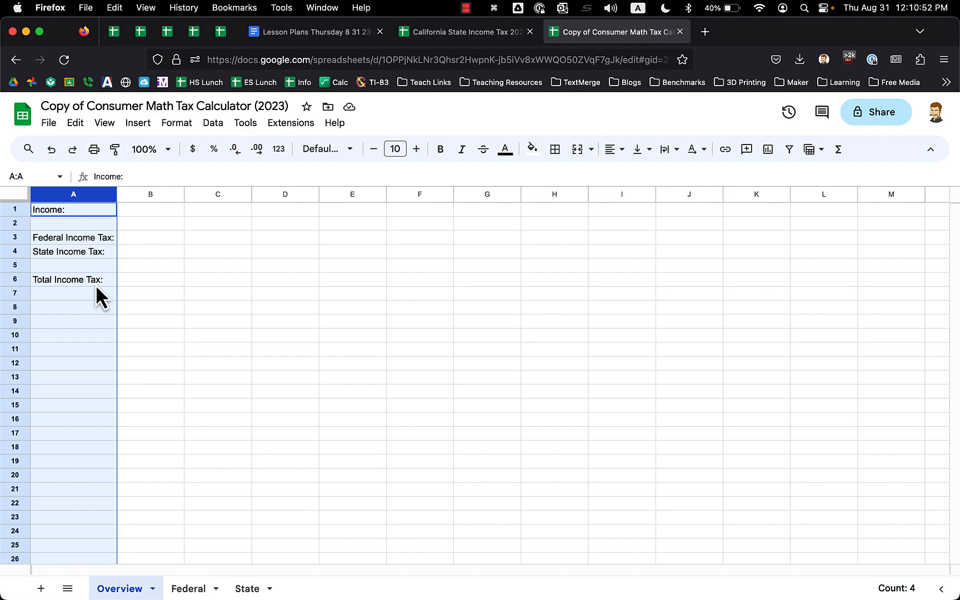
click(613, 156)
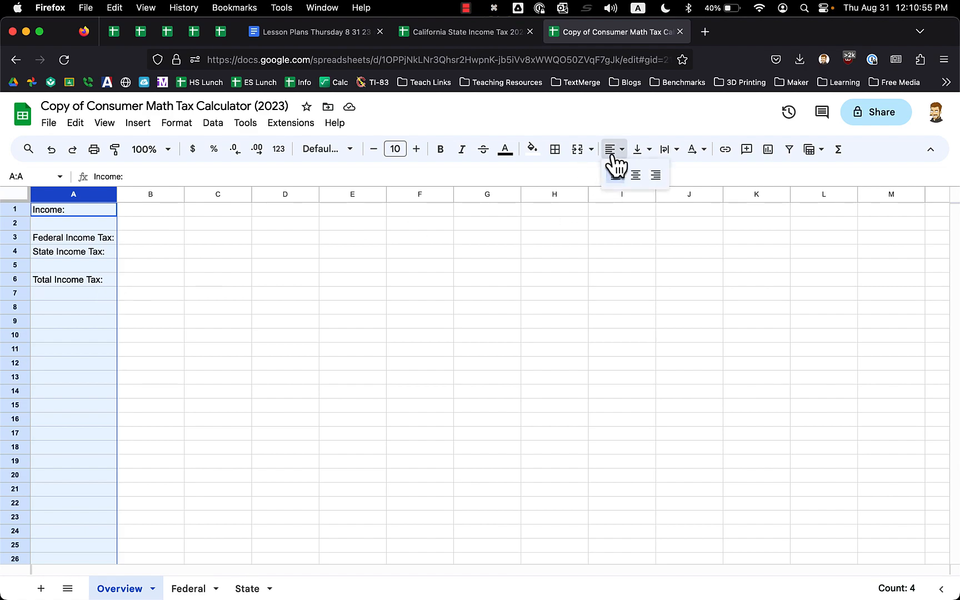
click(657, 176)
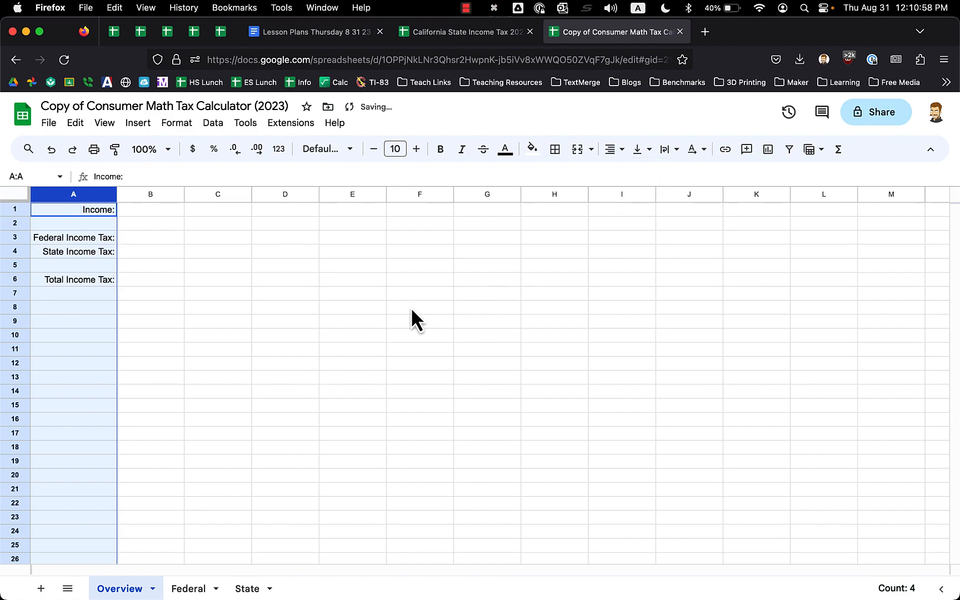
Undo column A's alignment, try right, left and center alignment on it, and set it back to right-aligned.
key(super+z)
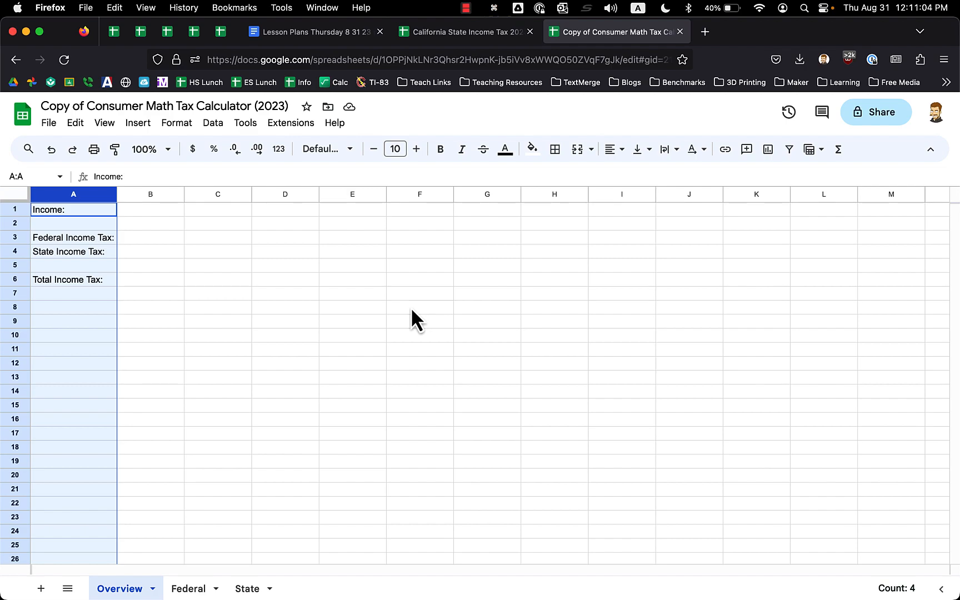
key(ctrl+shift+r)
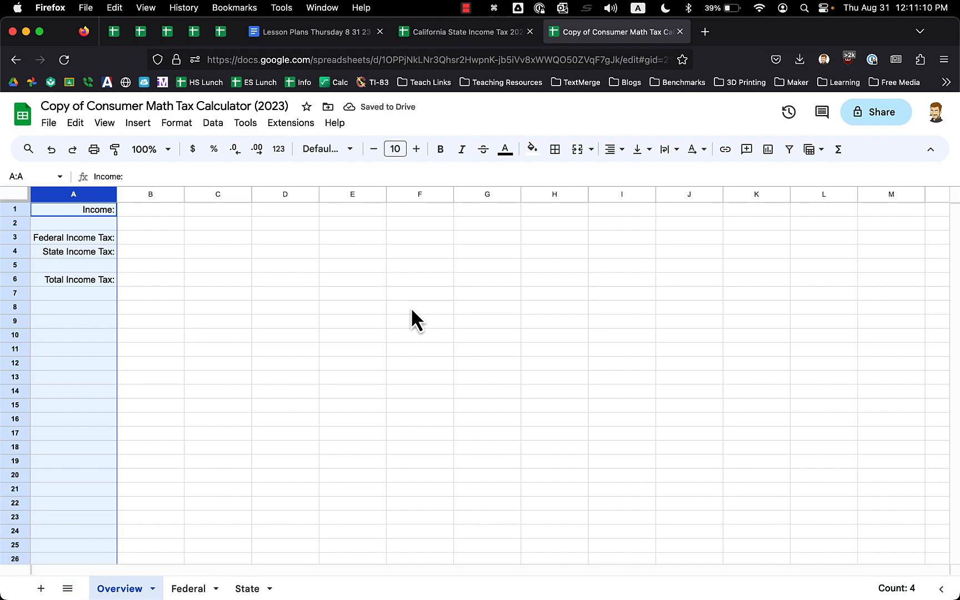
key(ctrl+shift+l)
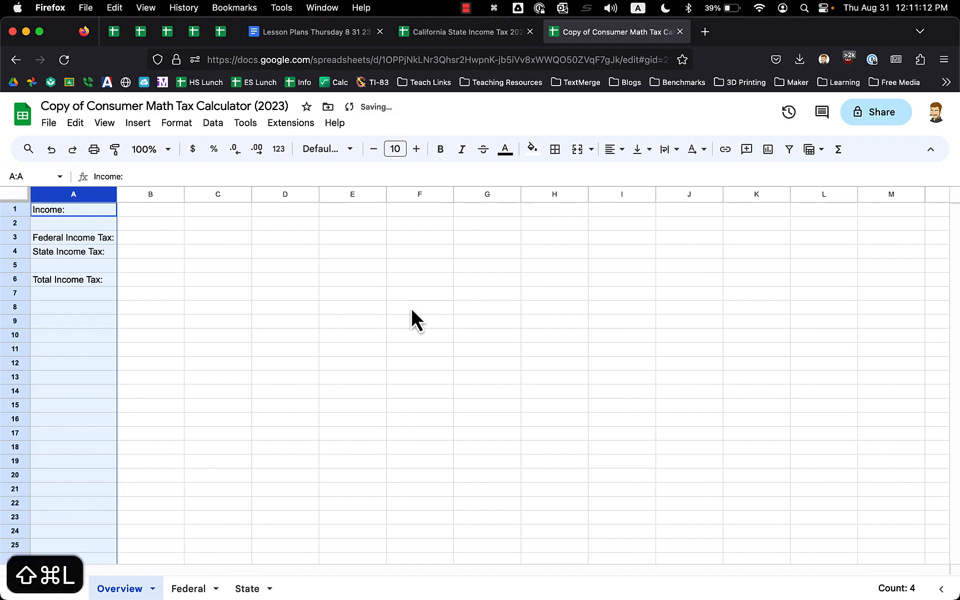
key(super+shift+e)
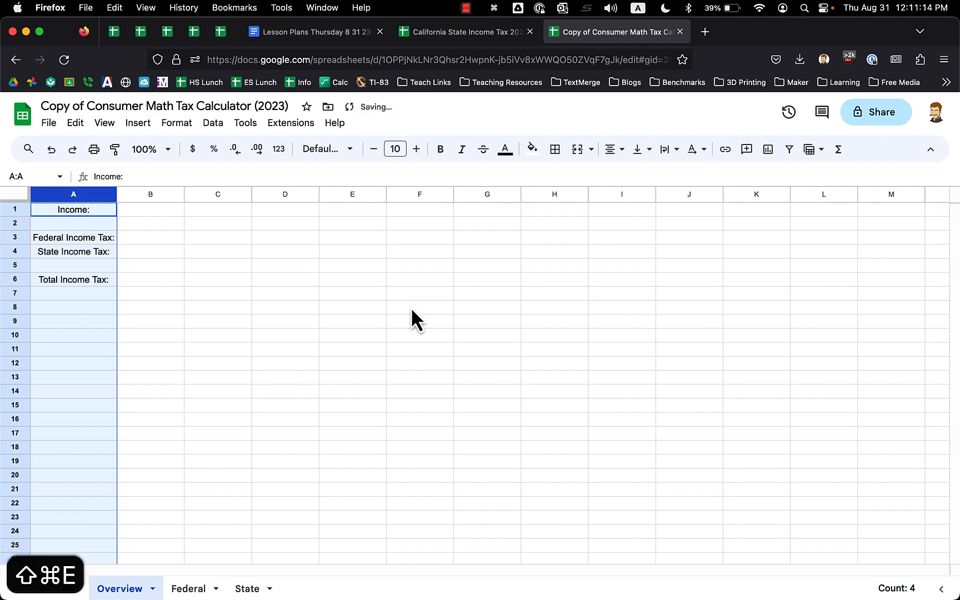
key(super+shift+r)
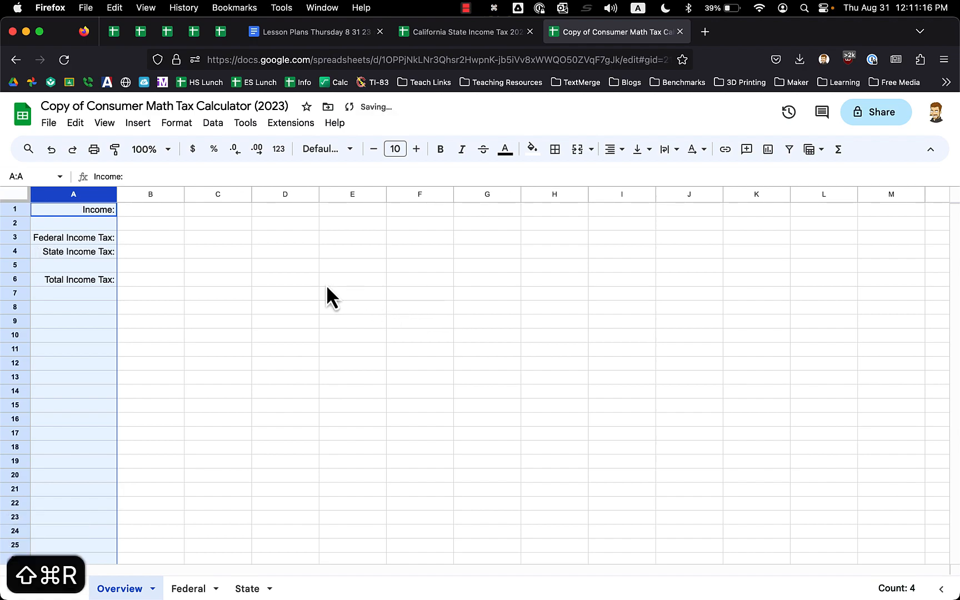
Enter an income of 2000000 in cell B1 of the Overview sheet.
click(158, 210)
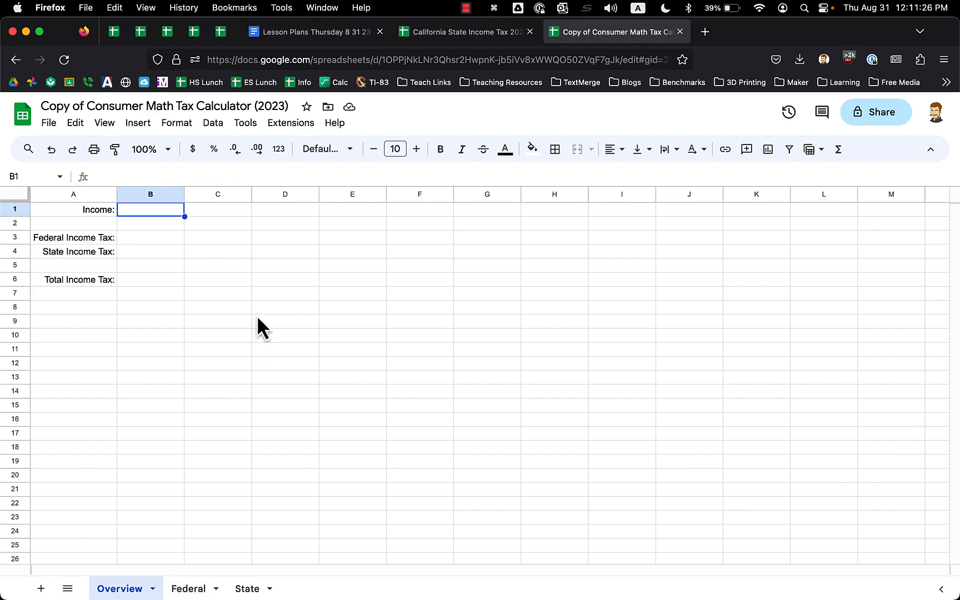
text(2)
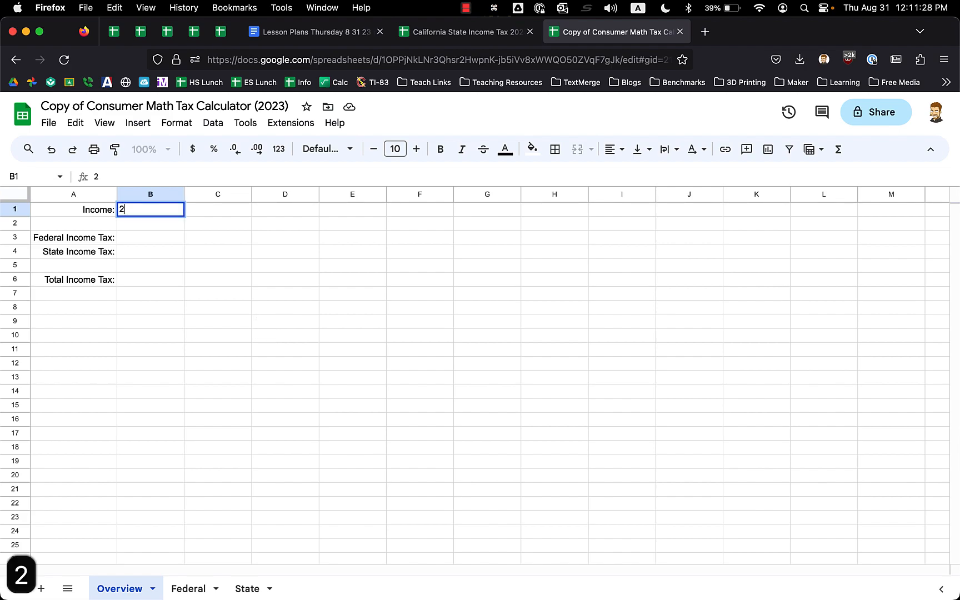
text(000000)
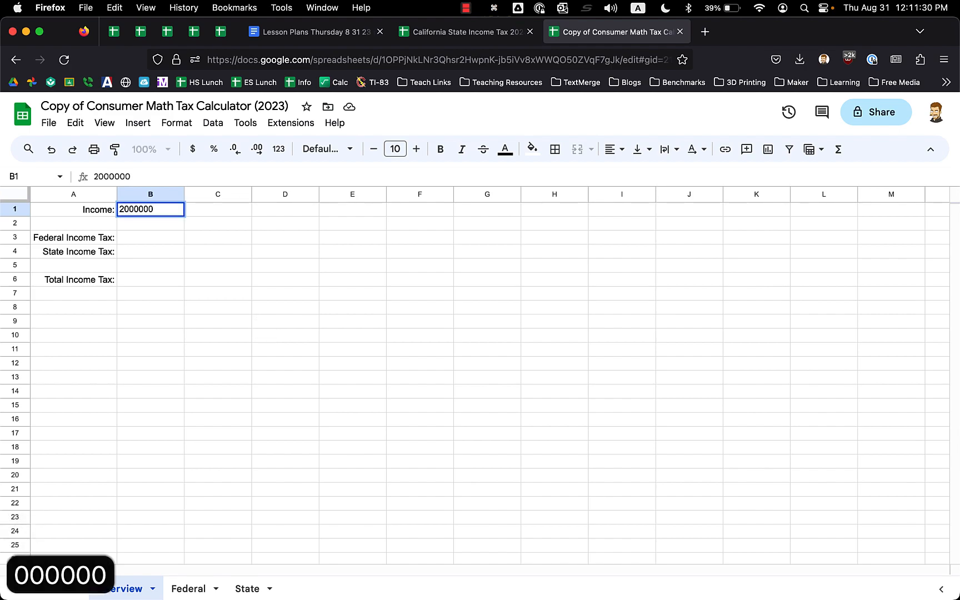
key(Return)
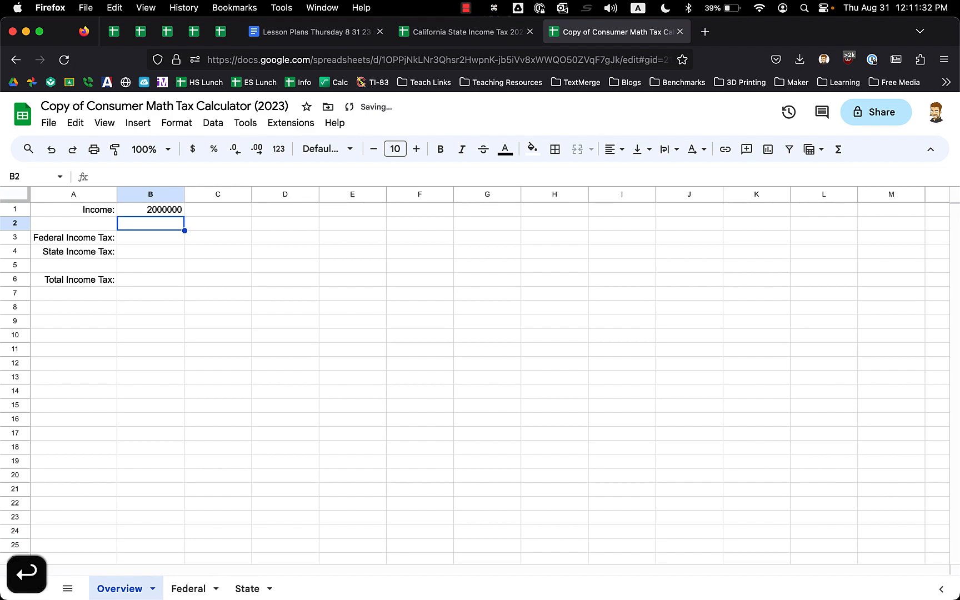
Clear and restore the income in B1, and format the cell as Currency rounded.
click(169, 215)
key(Delete)
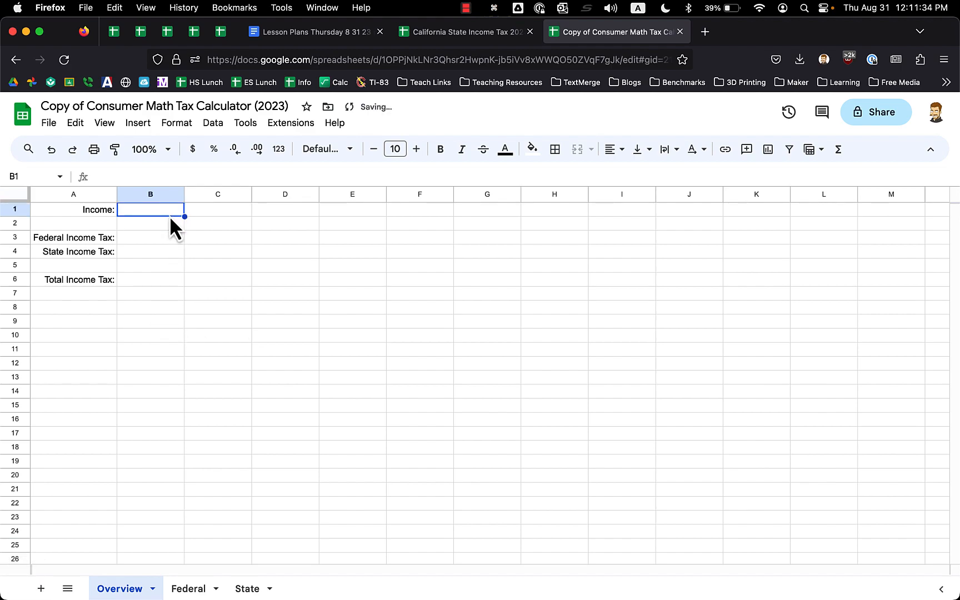
key(super+z)
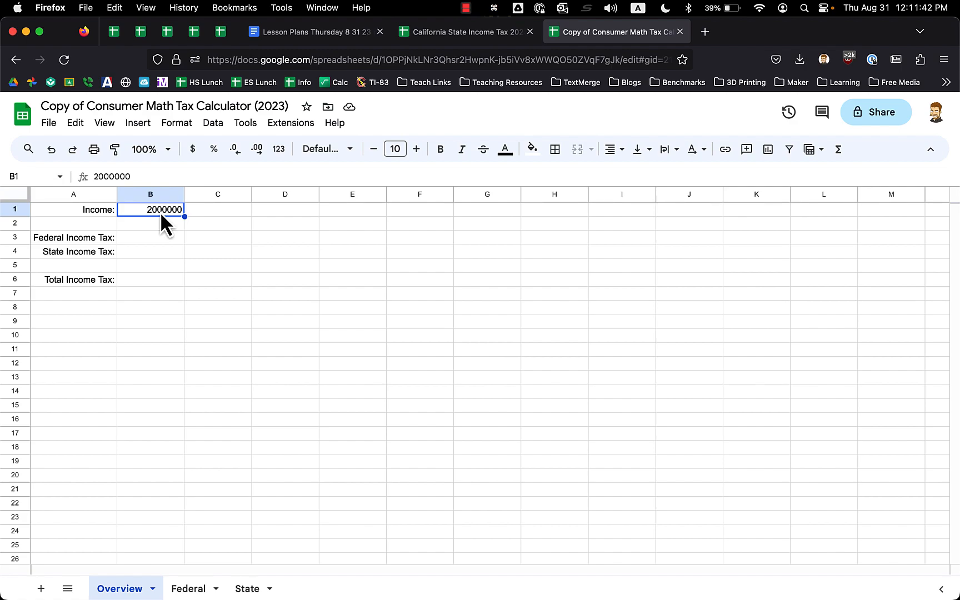
click(280, 150)
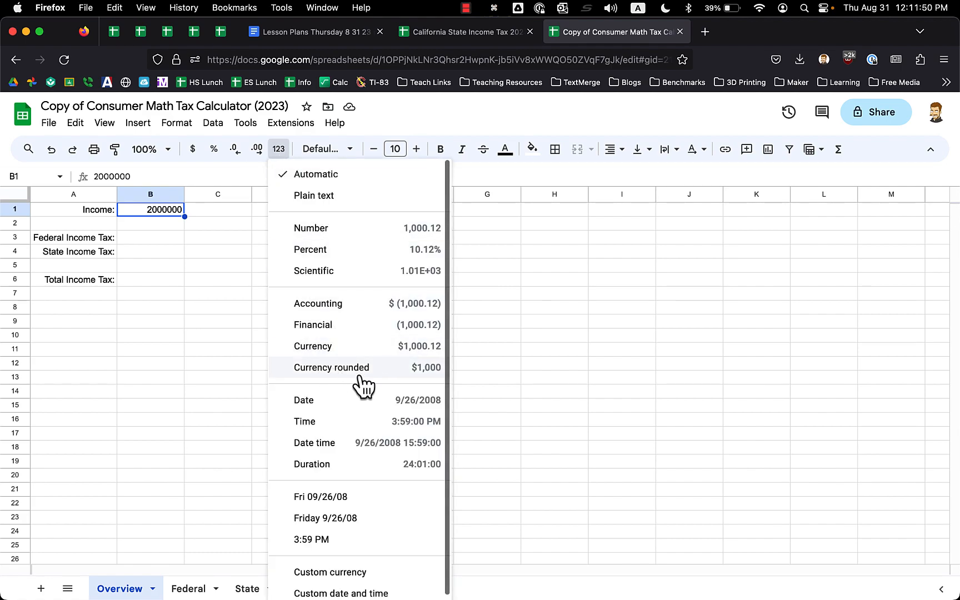
click(390, 369)
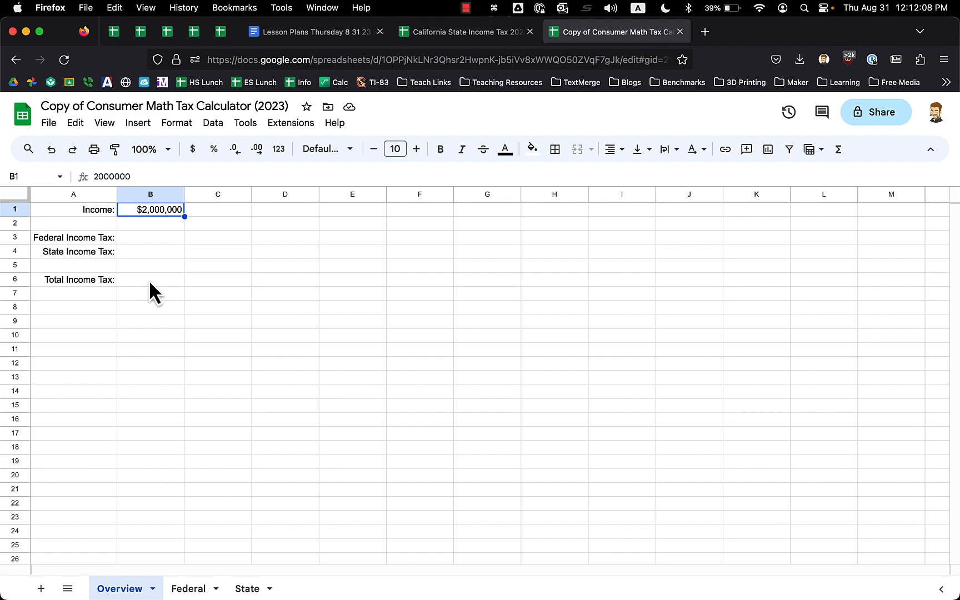
Delete the unused columns C through Z from the Overview sheet.
click(214, 195)
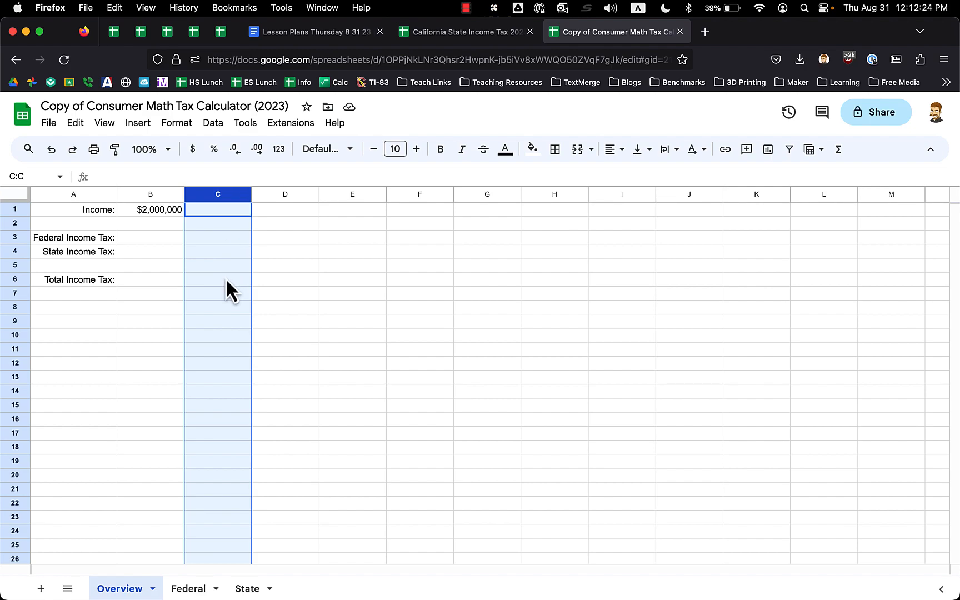
key(shift+super+Right)
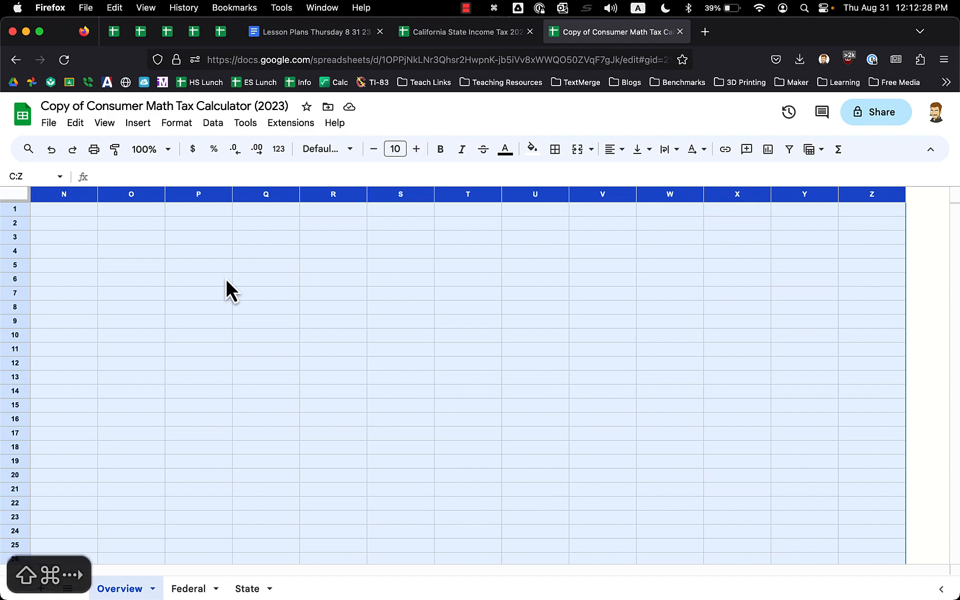
right_click(279, 300)
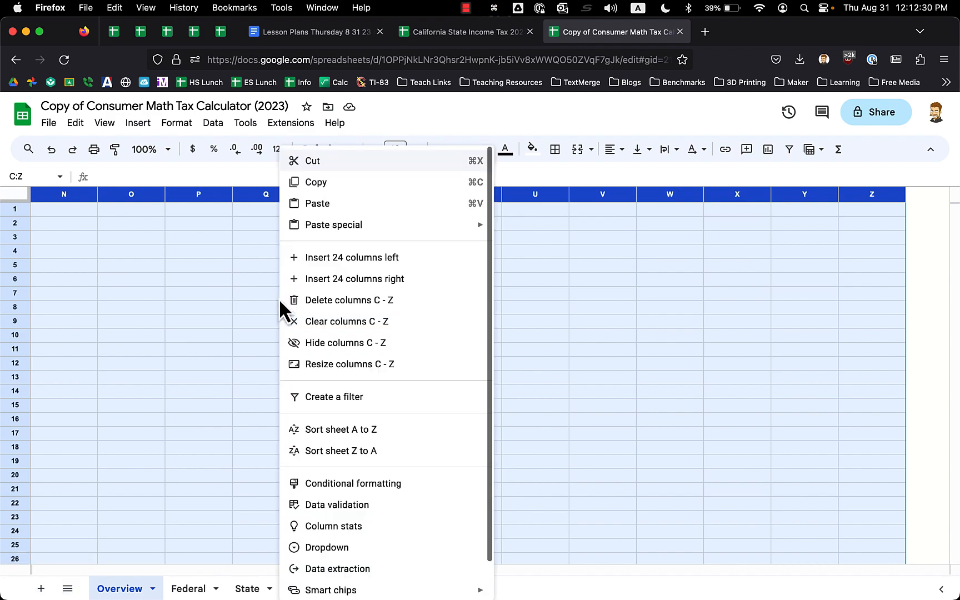
click(331, 308)
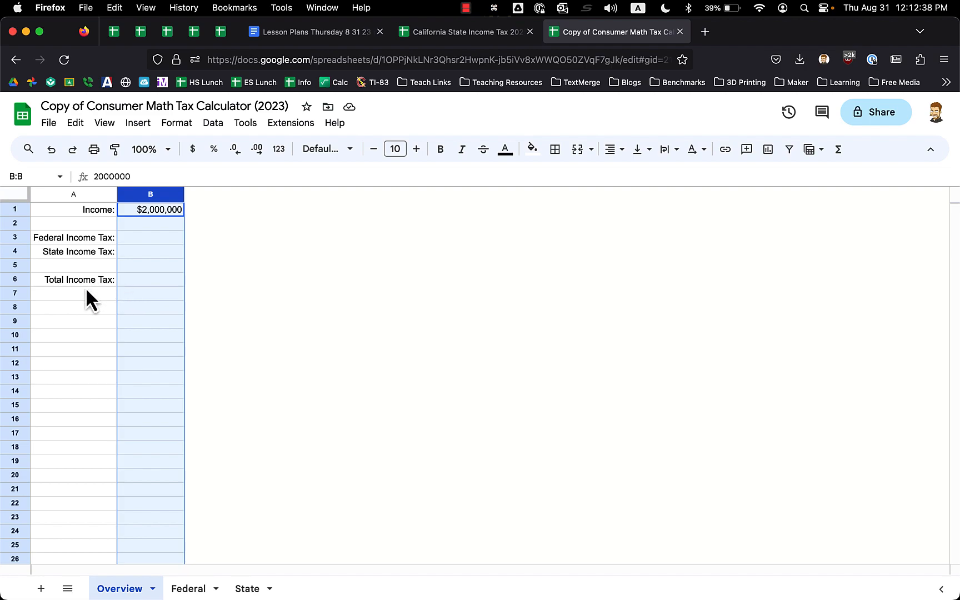
Delete the unused rows 7 through 1000 from the Overview sheet.
click(11, 294)
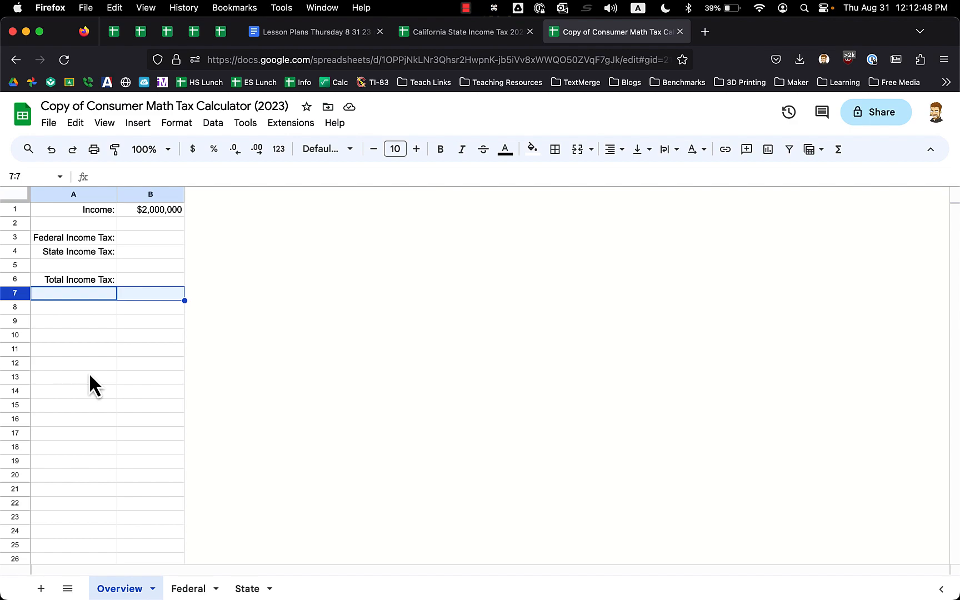
key(shift+super+Down)
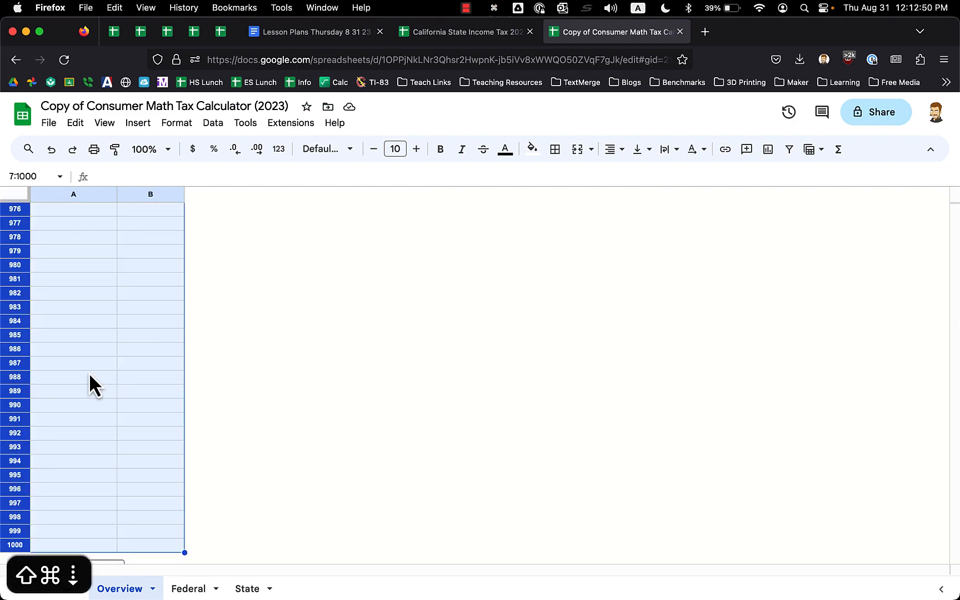
right_click(90, 374)
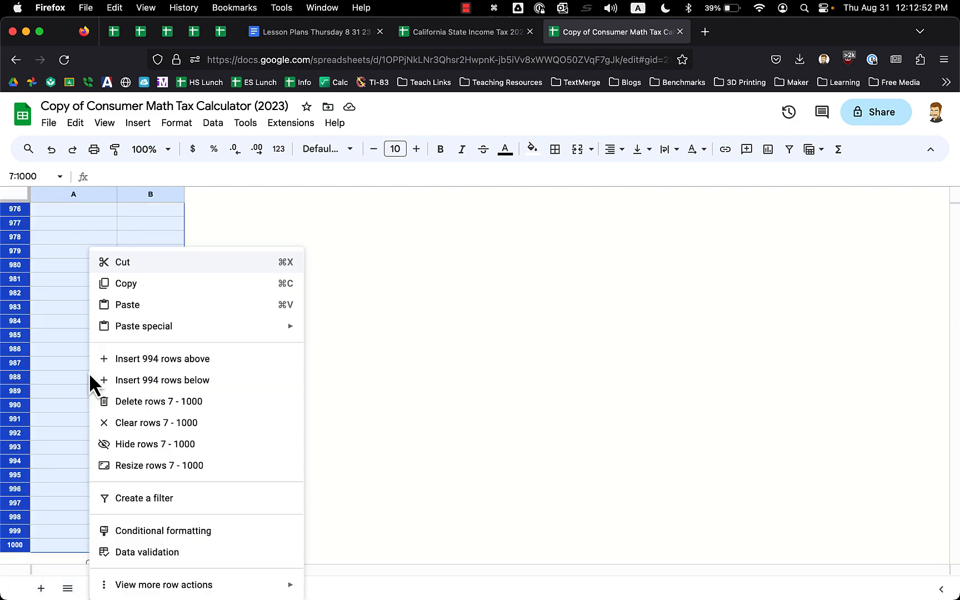
click(124, 403)
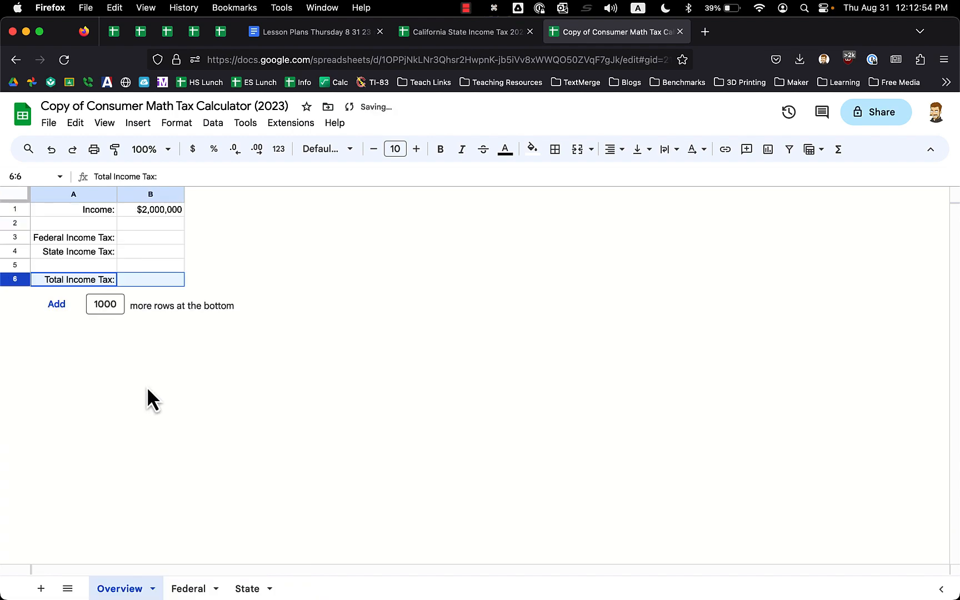
Set the font size of the entire Overview sheet to 20 and fit columns A and B to their contents.
click(151, 209)
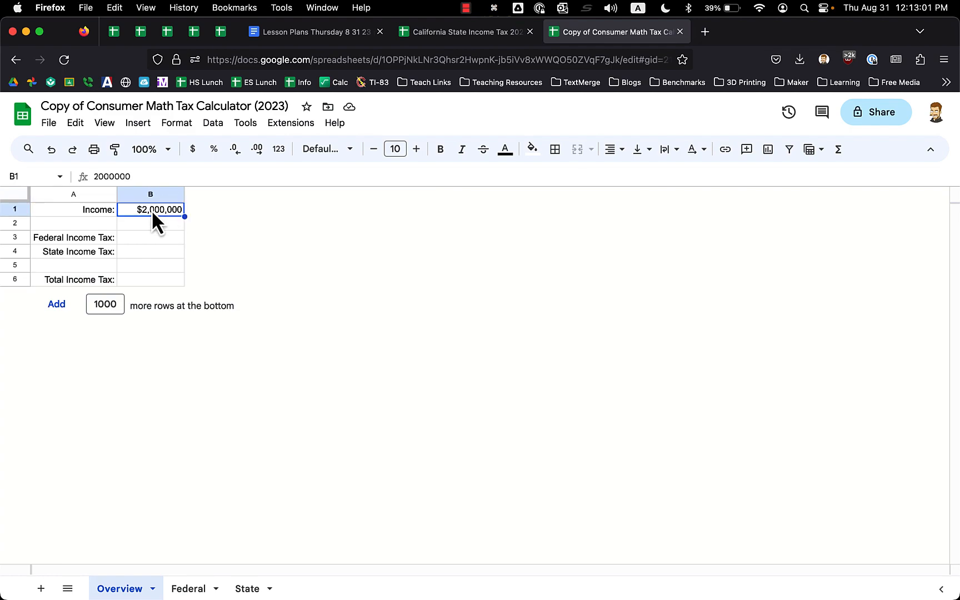
double_click(184, 193)
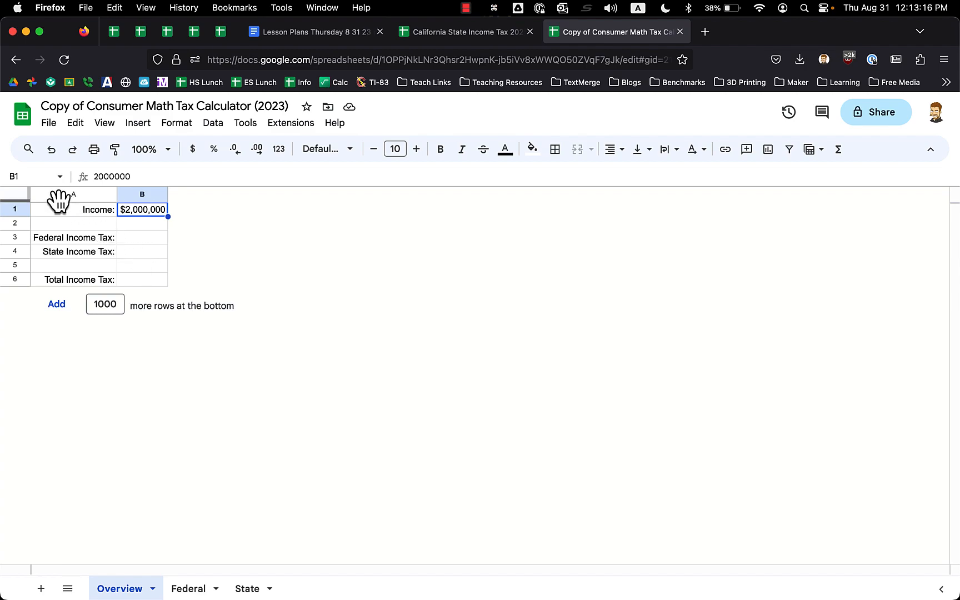
click(14, 194)
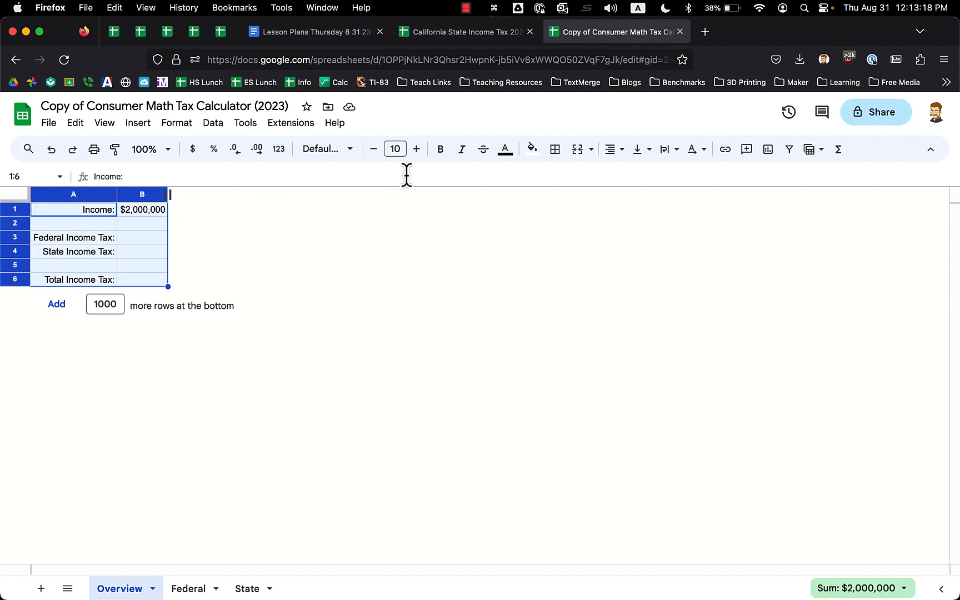
click(398, 149)
text(20)
key(Return)
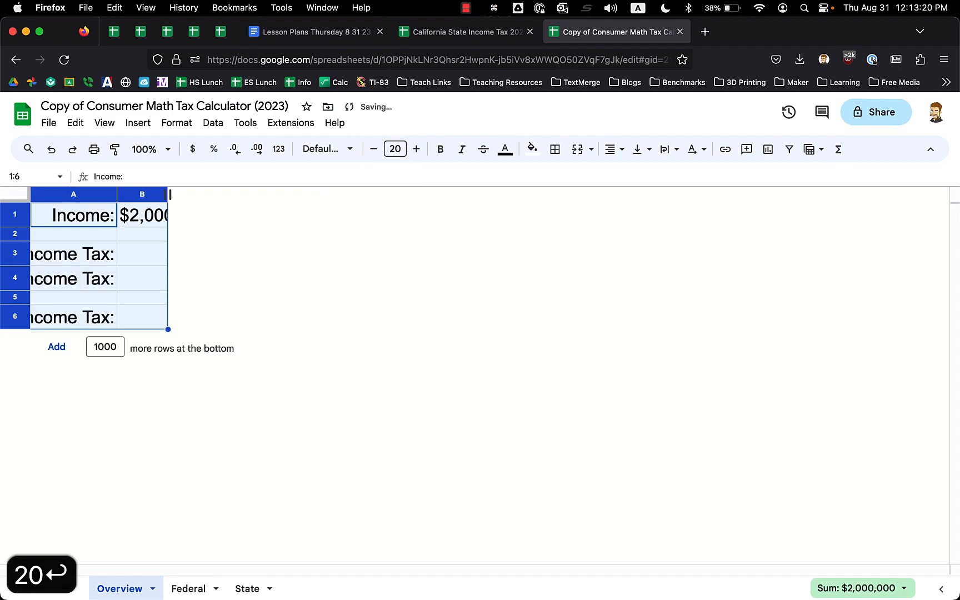
double_click(115, 196)
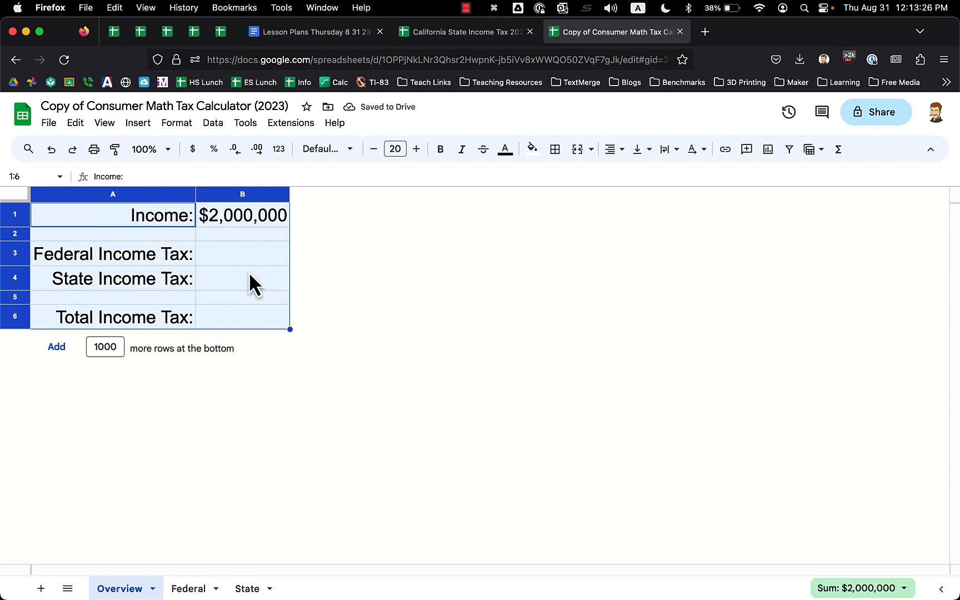
click(230, 248)
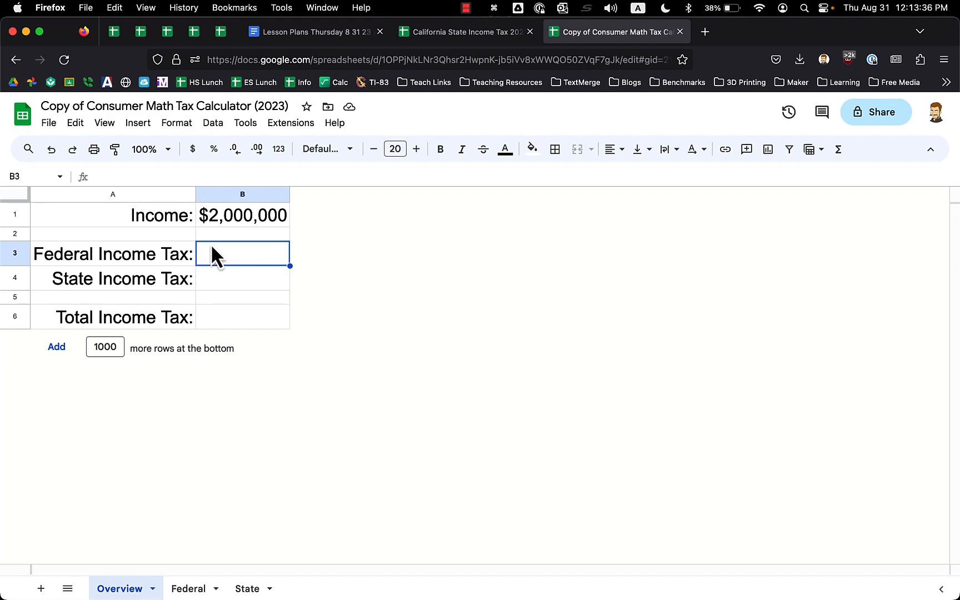
drag(174, 220, 218, 221)
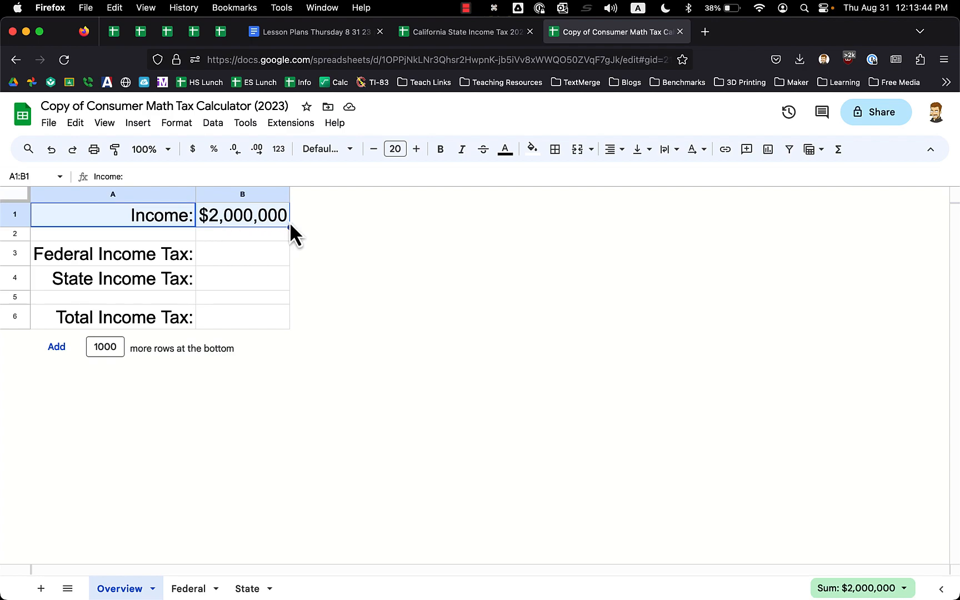
drag(166, 219, 168, 317)
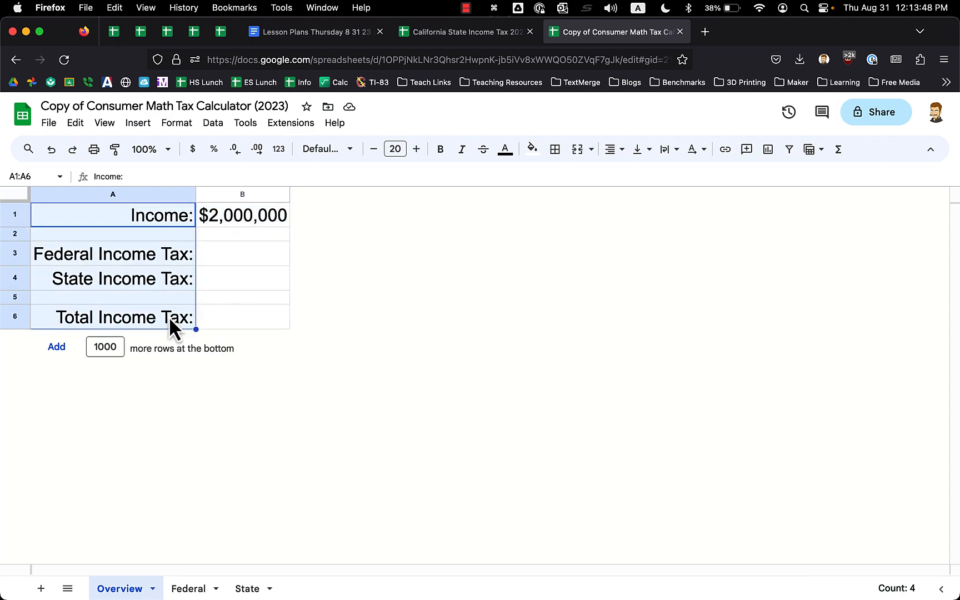
drag(238, 218, 240, 313)
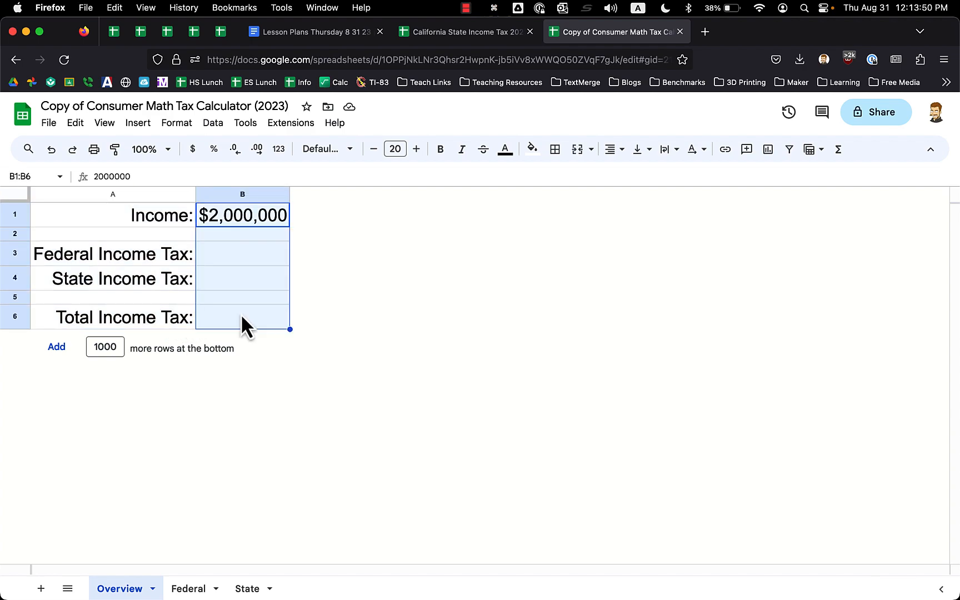
click(235, 254)
Fill the Income row A1:B1 with green, giving cell B1 a lighter green than its label.
drag(167, 219, 220, 219)
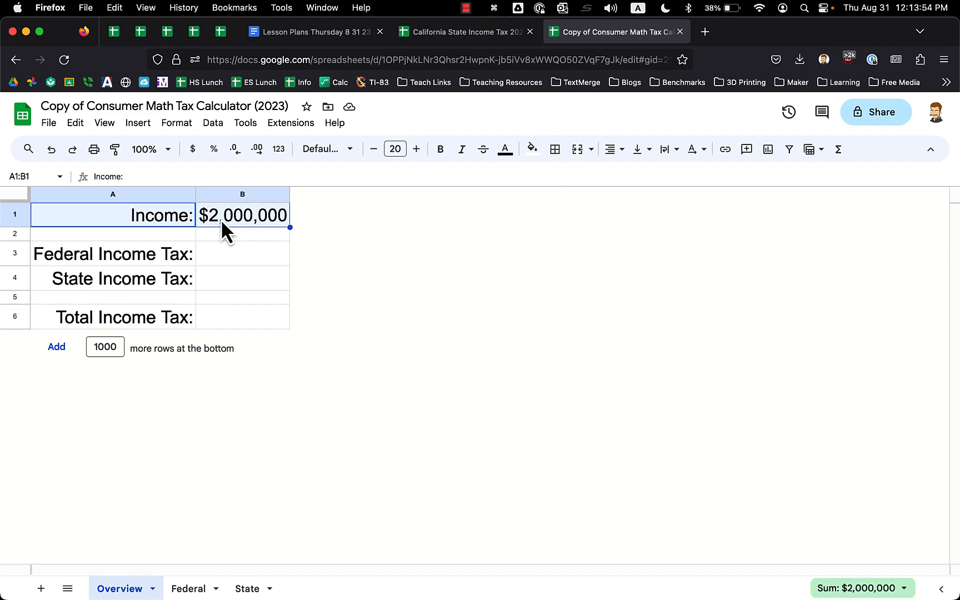
click(531, 149)
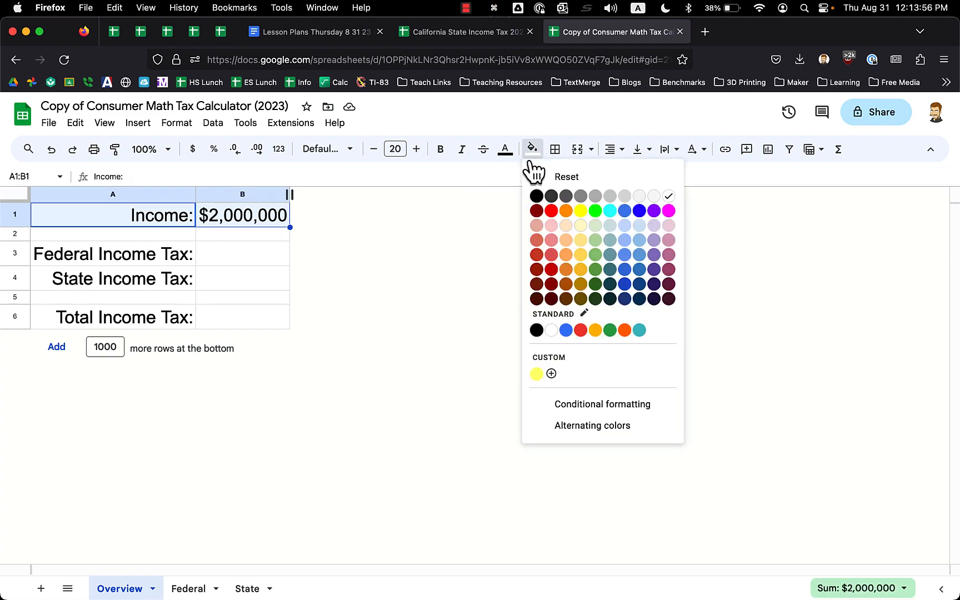
click(596, 256)
click(263, 257)
click(243, 222)
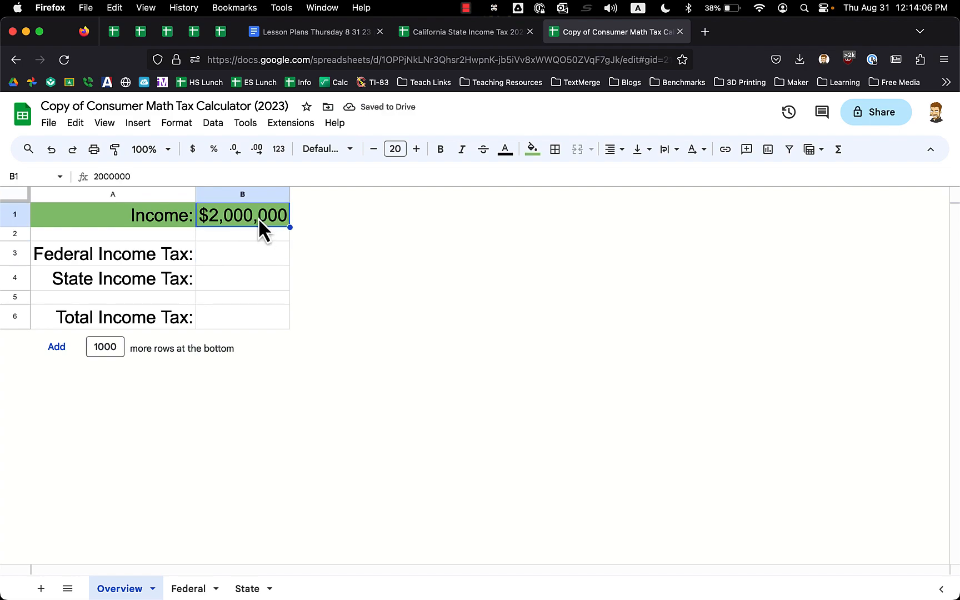
click(532, 154)
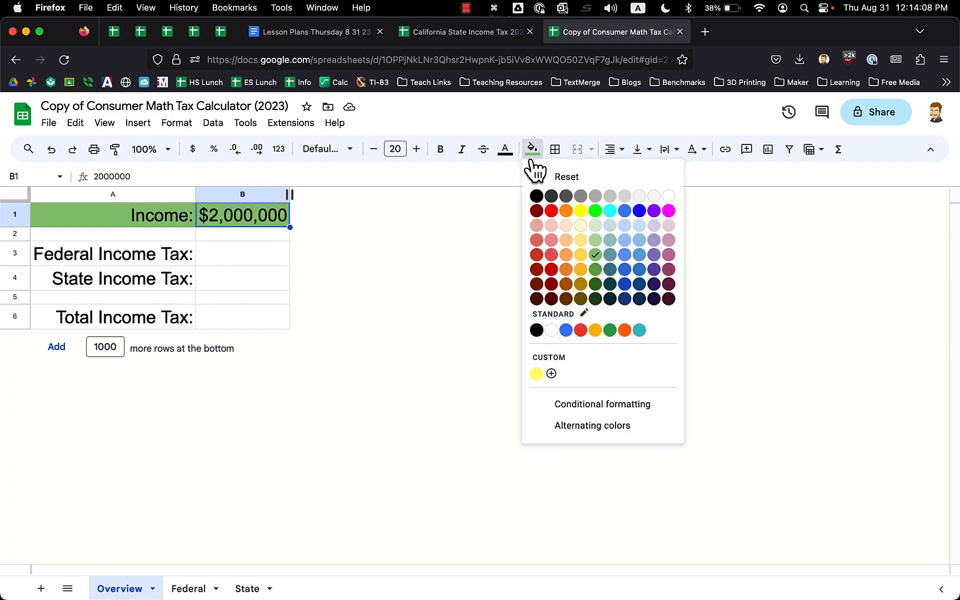
click(596, 244)
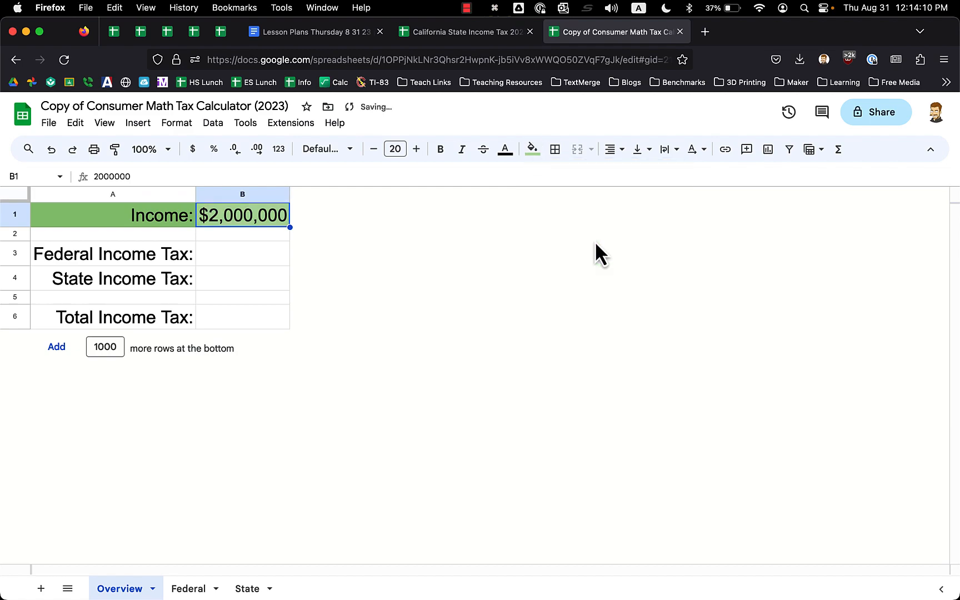
click(254, 237)
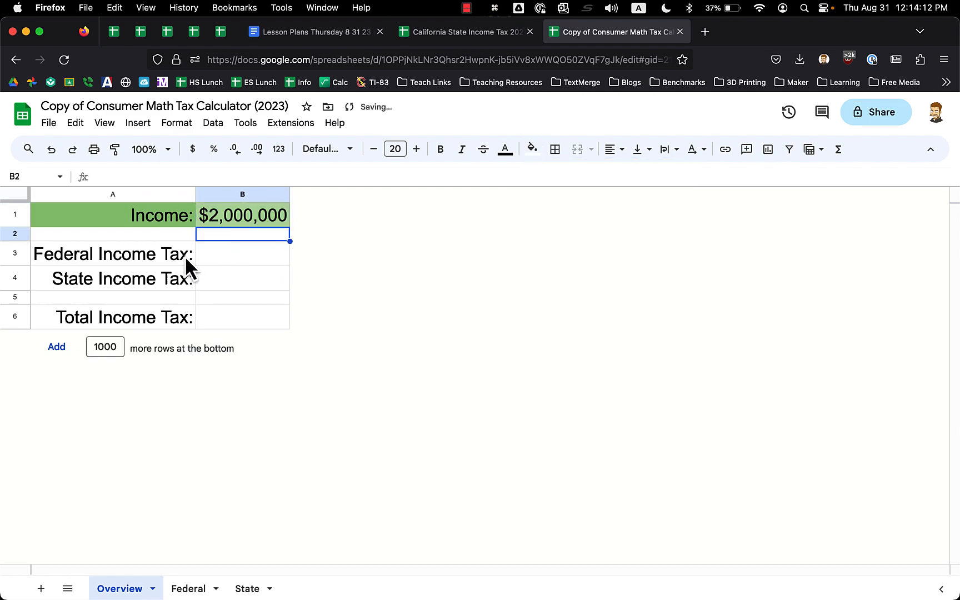
Fill the federal and state tax rows A3:B4 with dark orange, giving B3:B4 a lighter orange.
drag(163, 258, 227, 288)
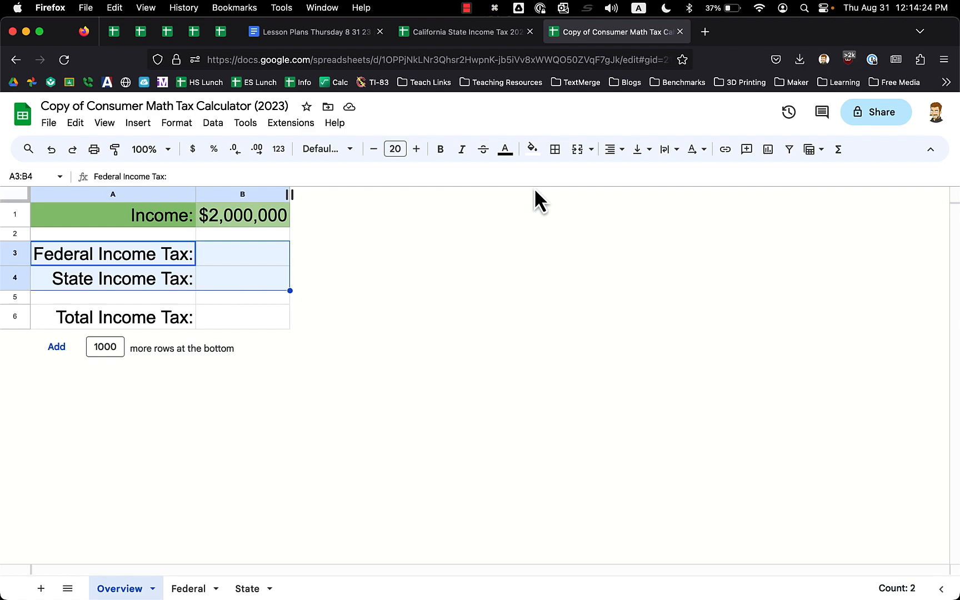
click(532, 151)
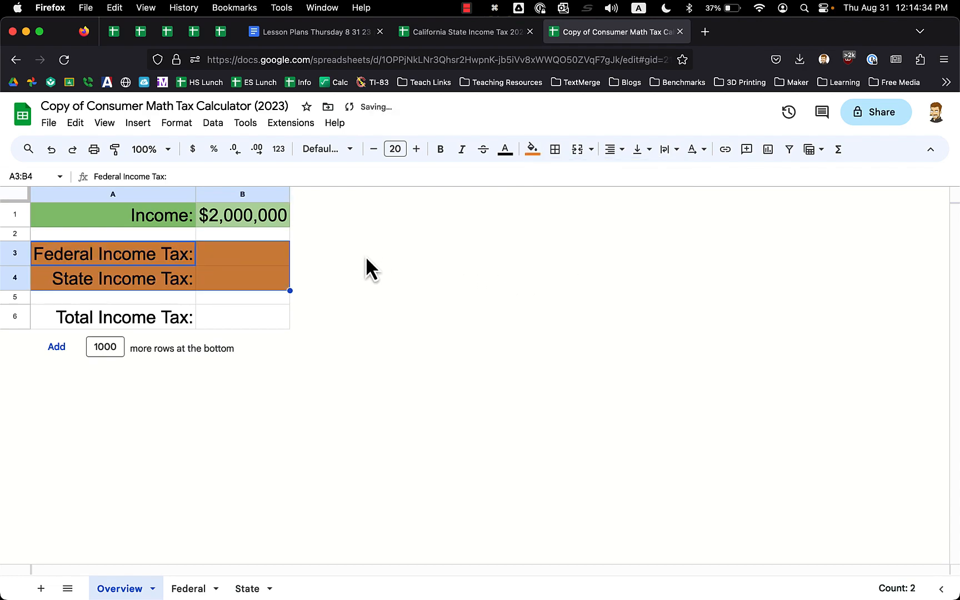
click(259, 259)
key(shift+Down)
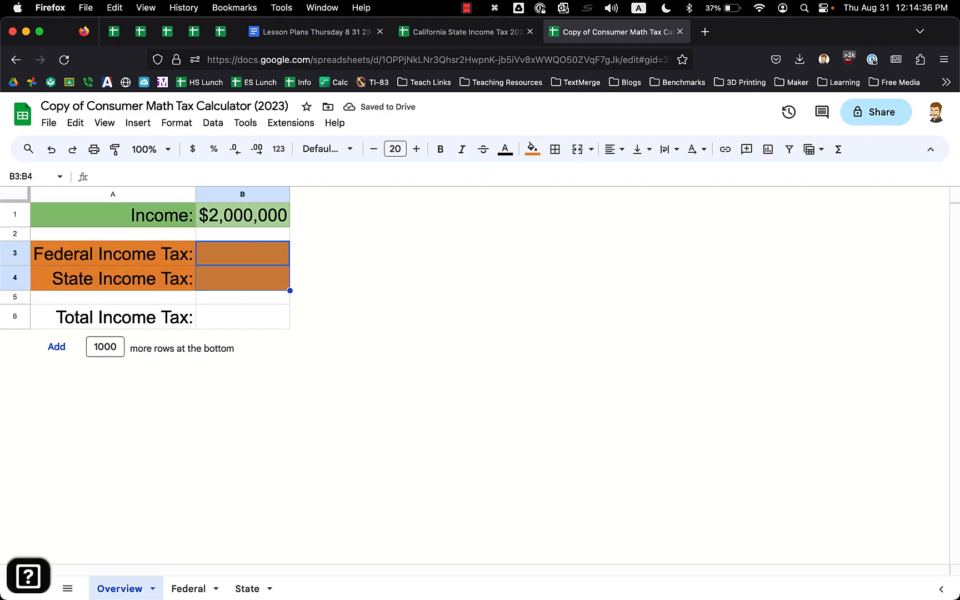
click(532, 156)
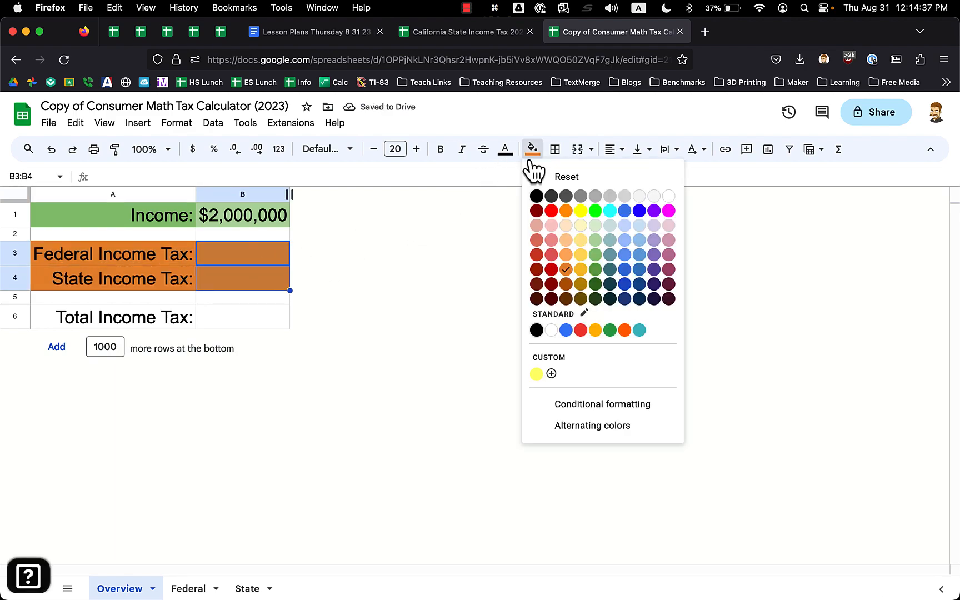
click(566, 255)
Fill the Total Income Tax row A6:B6 with bright yellow.
click(215, 324)
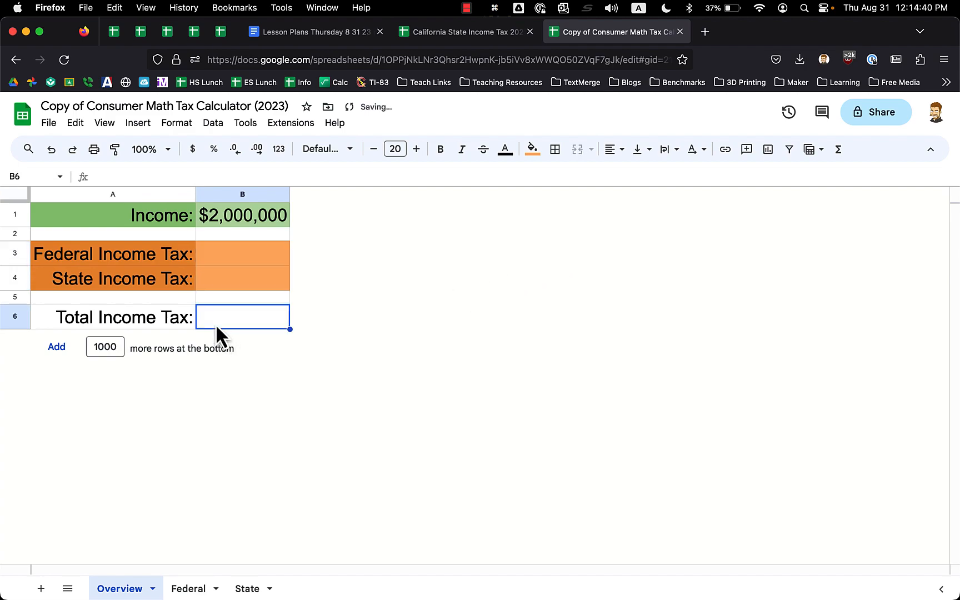
mouse_move(156, 322)
mouse_down()
mouse_move(229, 325)
mouse_move(165, 325)
mouse_up()
click(155, 323)
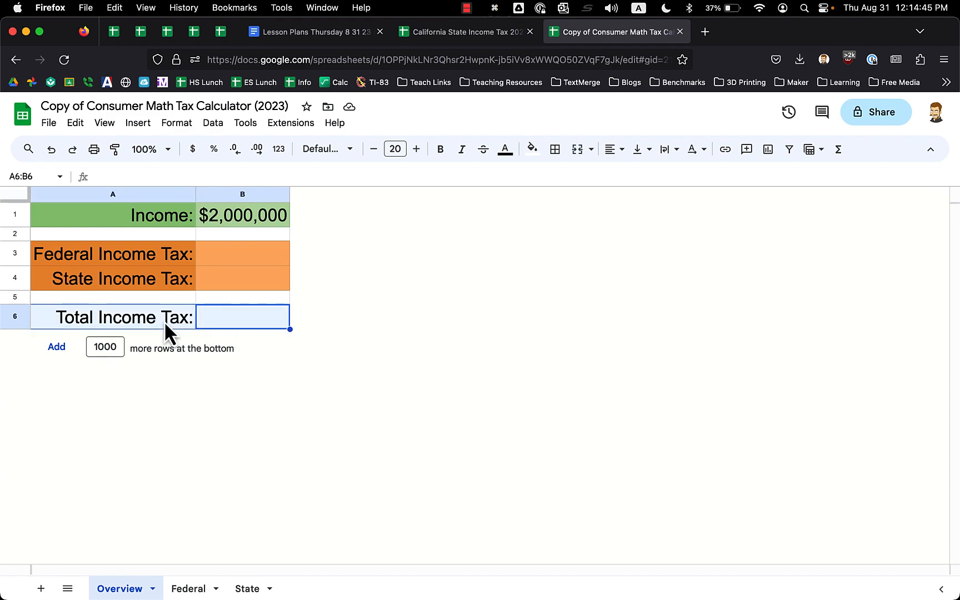
click(215, 319)
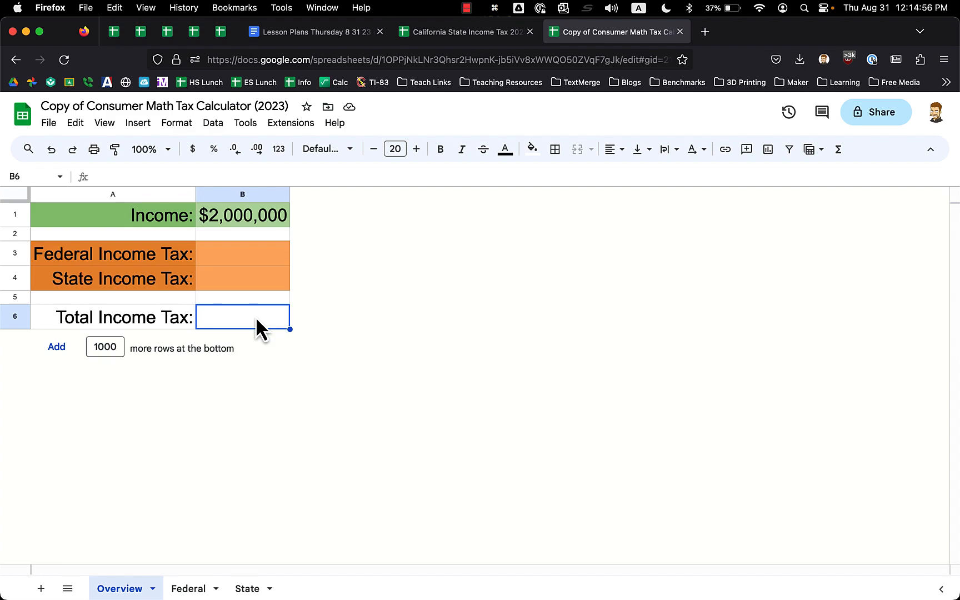
drag(246, 320, 163, 320)
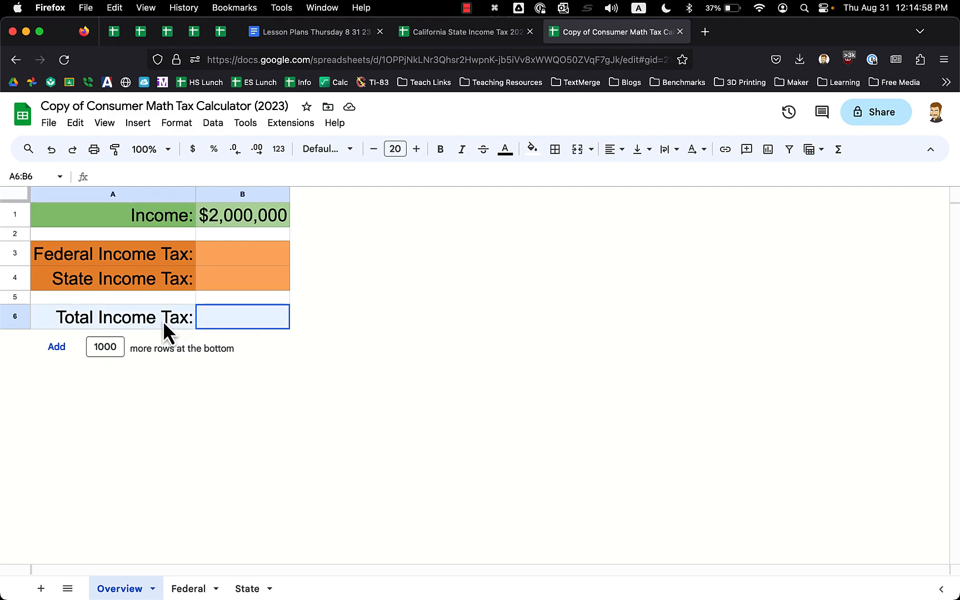
click(532, 149)
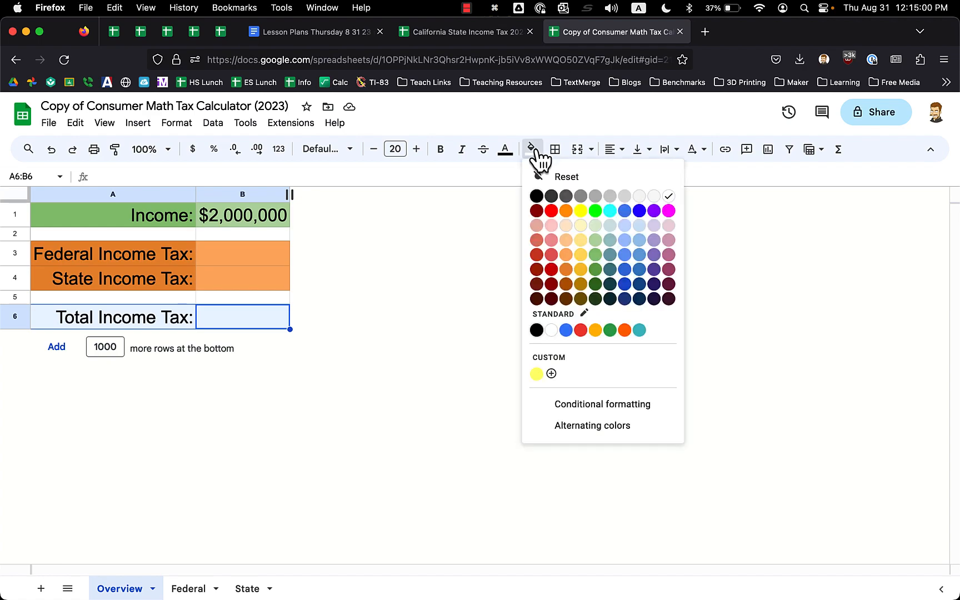
click(581, 213)
click(265, 310)
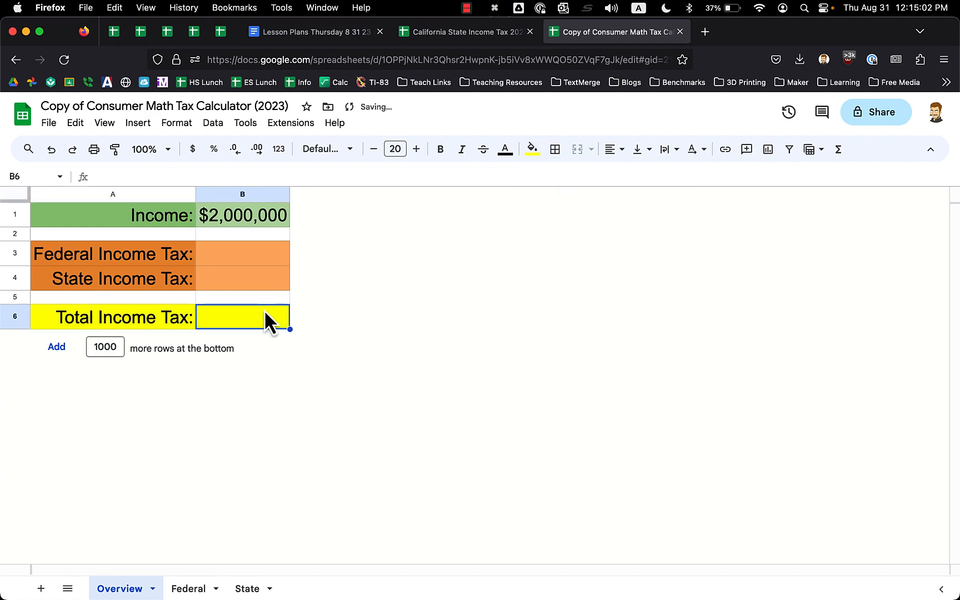
click(532, 149)
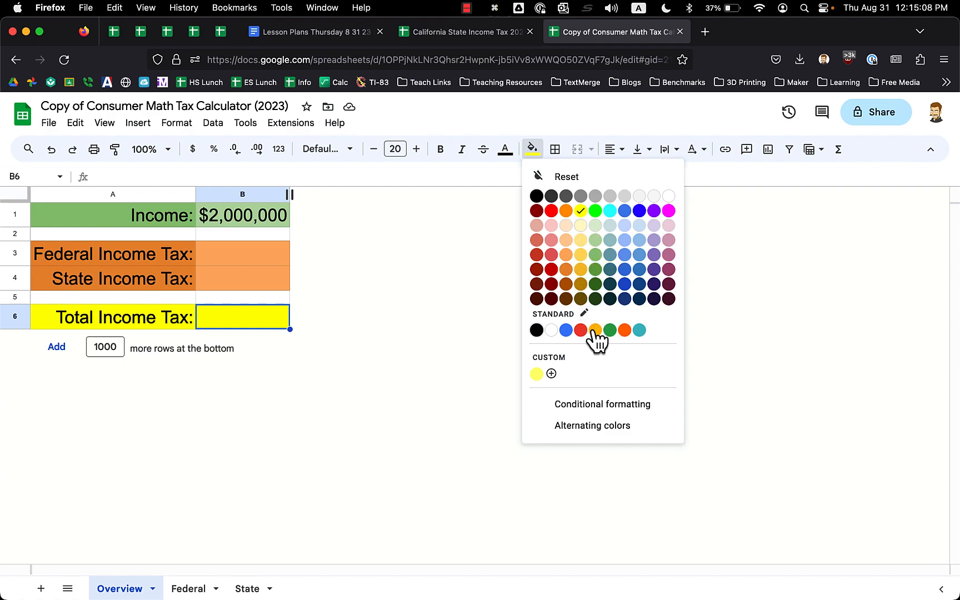
click(552, 374)
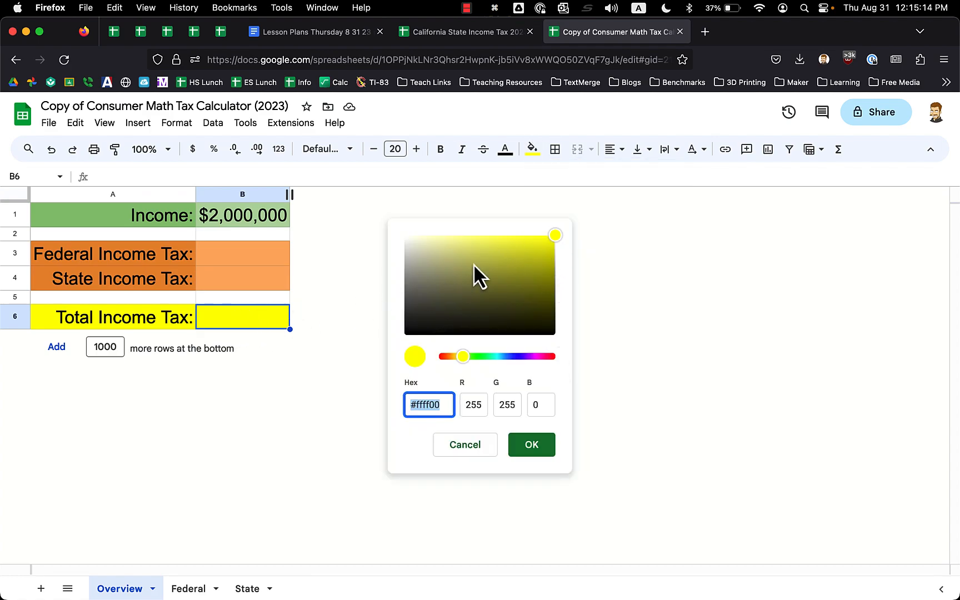
drag(553, 240, 492, 236)
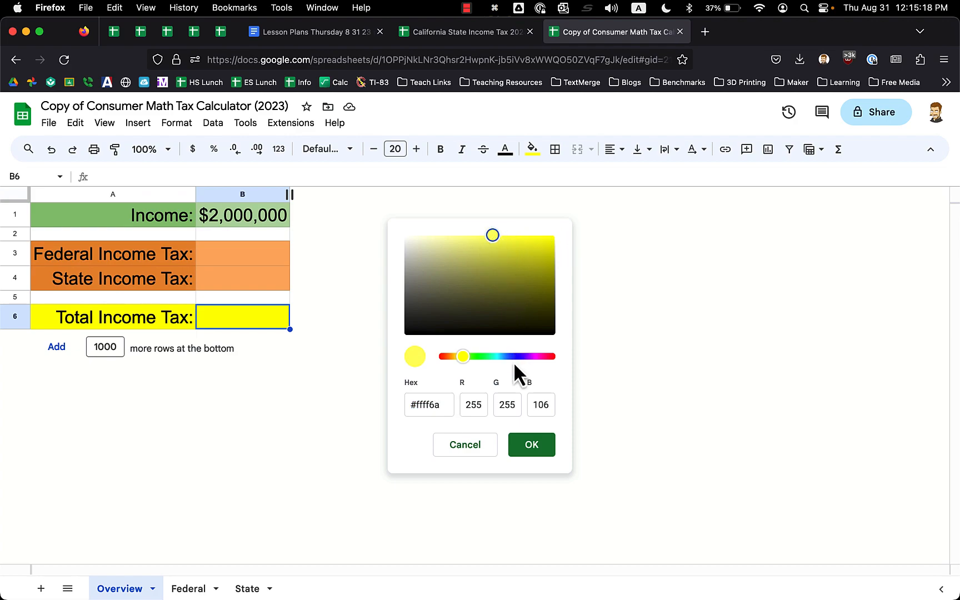
click(475, 447)
Fill the Total Income Tax value cell B6 with the saved custom light yellow.
click(533, 150)
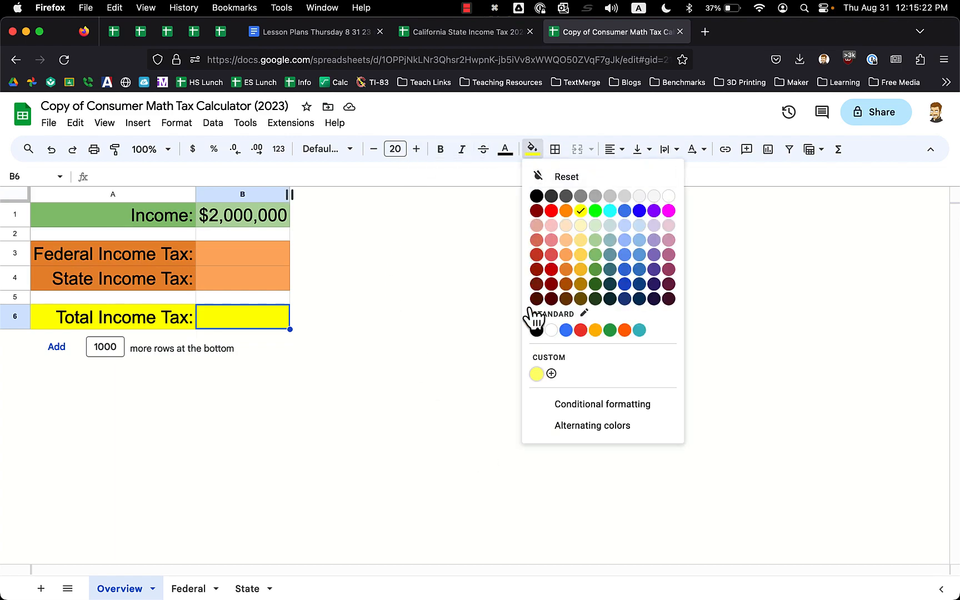
click(536, 375)
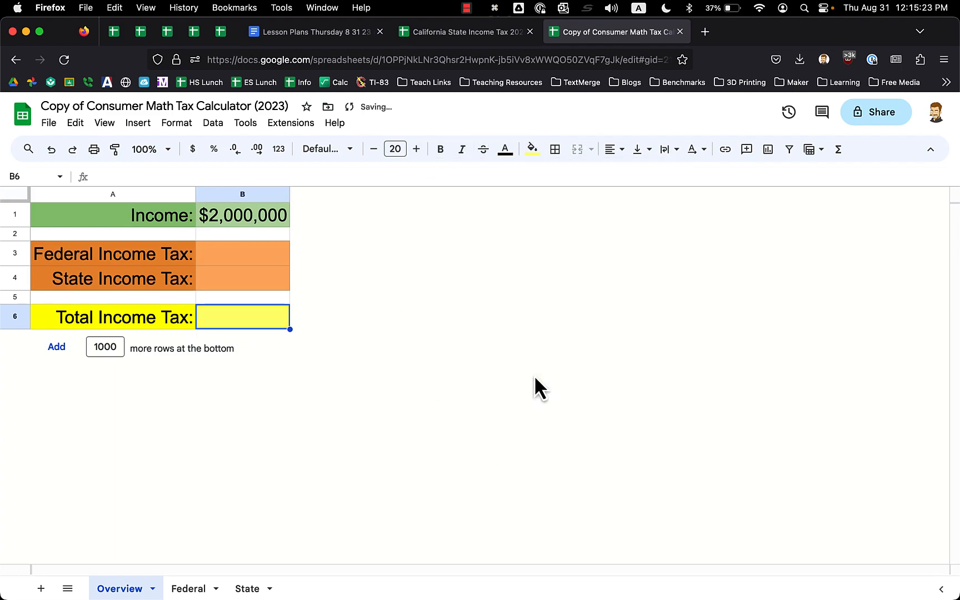
click(272, 298)
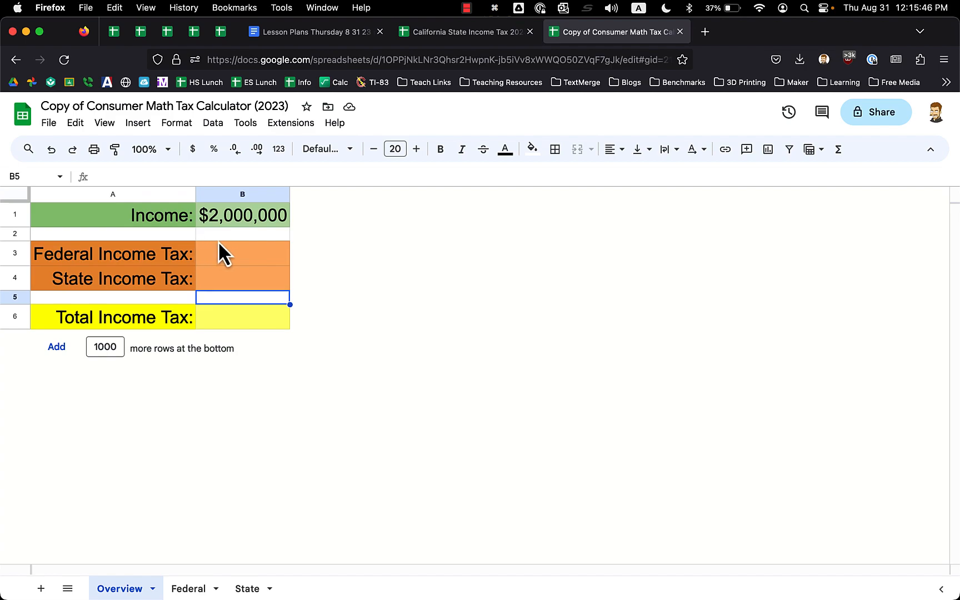
Hide the gridlines on the Overview sheet.
click(104, 123)
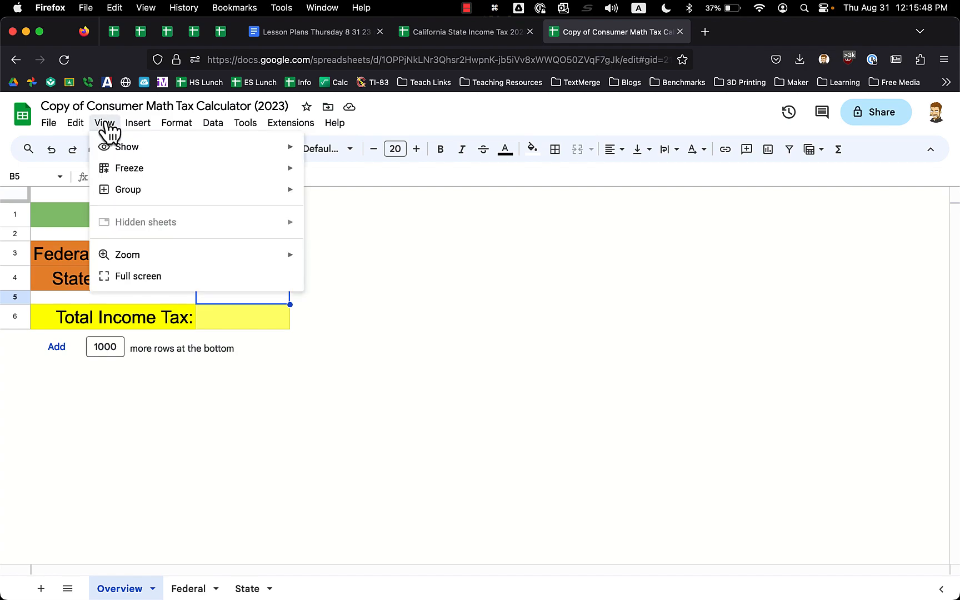
mouse_move(129, 149)
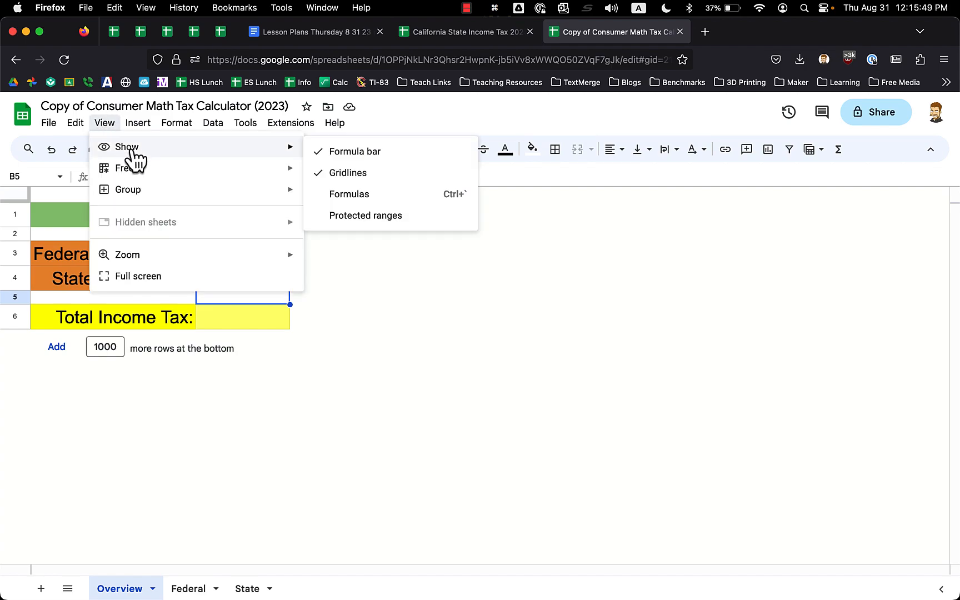
click(390, 174)
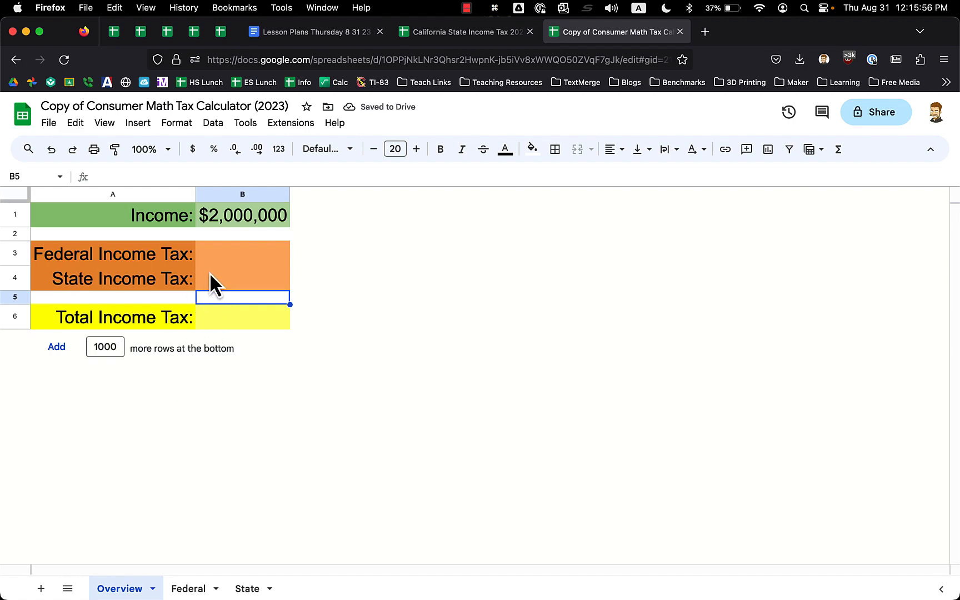
click(189, 587)
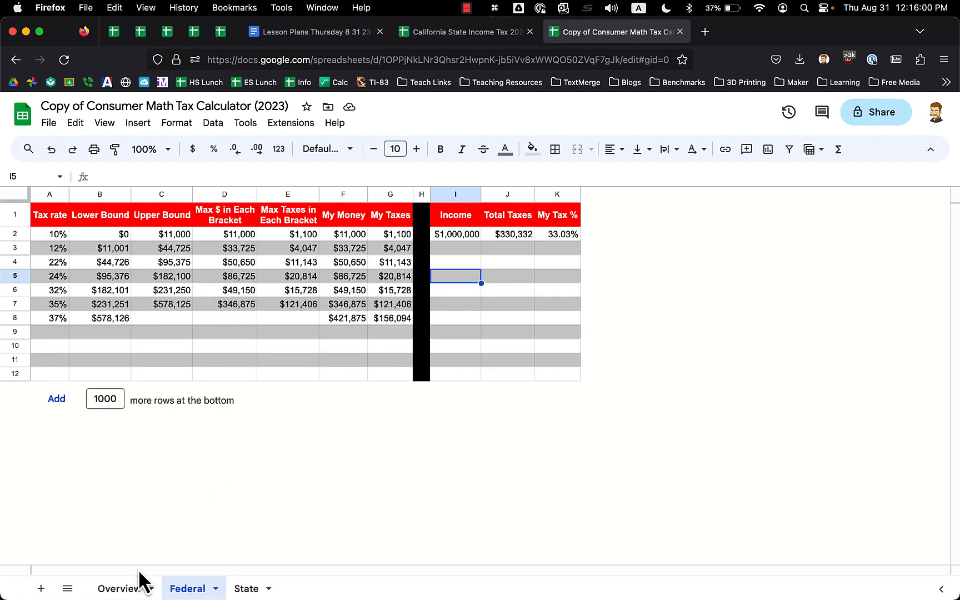
click(124, 590)
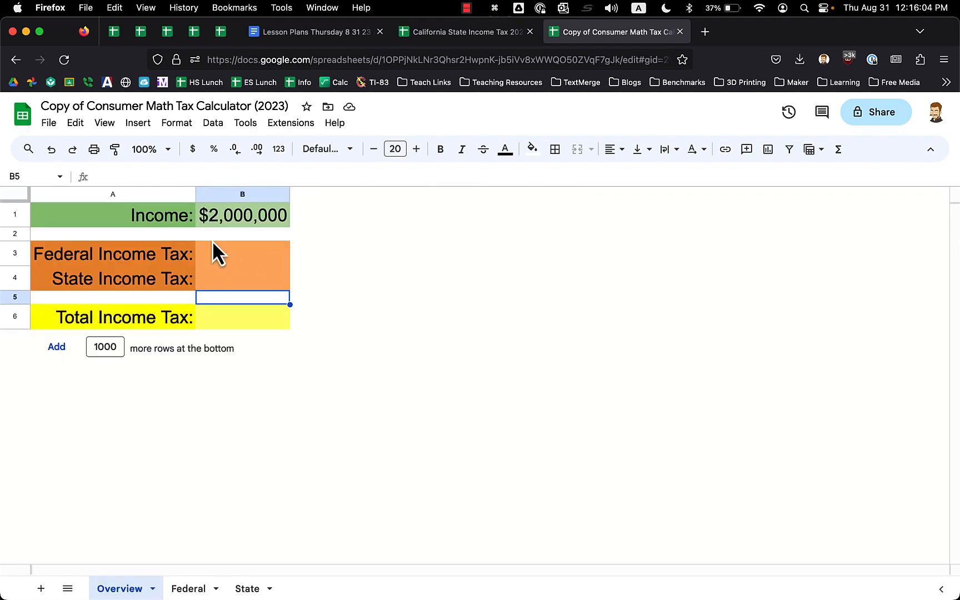
click(256, 233)
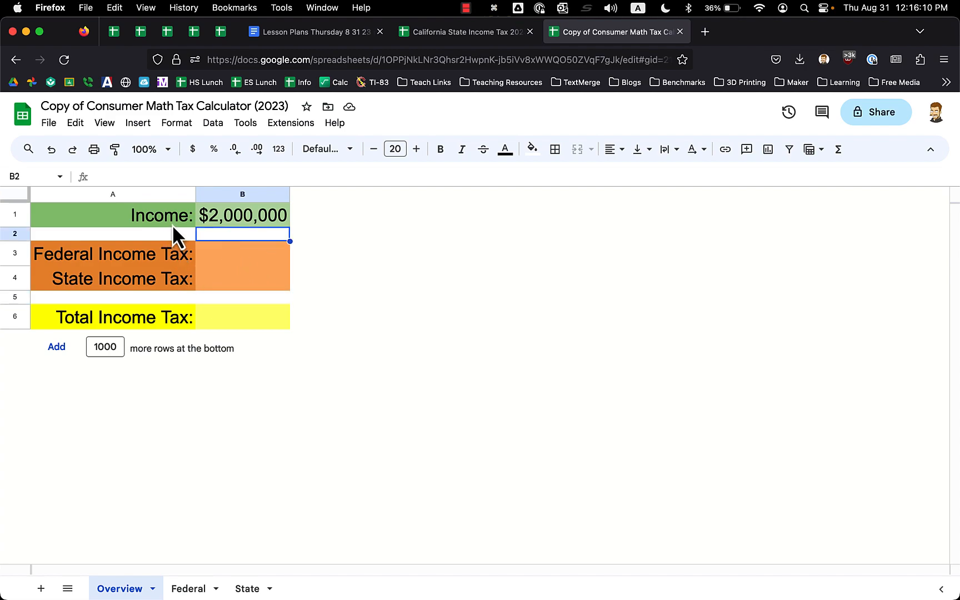
Put a thick black outer border around the Income row A1:B1 on the Overview sheet.
drag(172, 225, 210, 225)
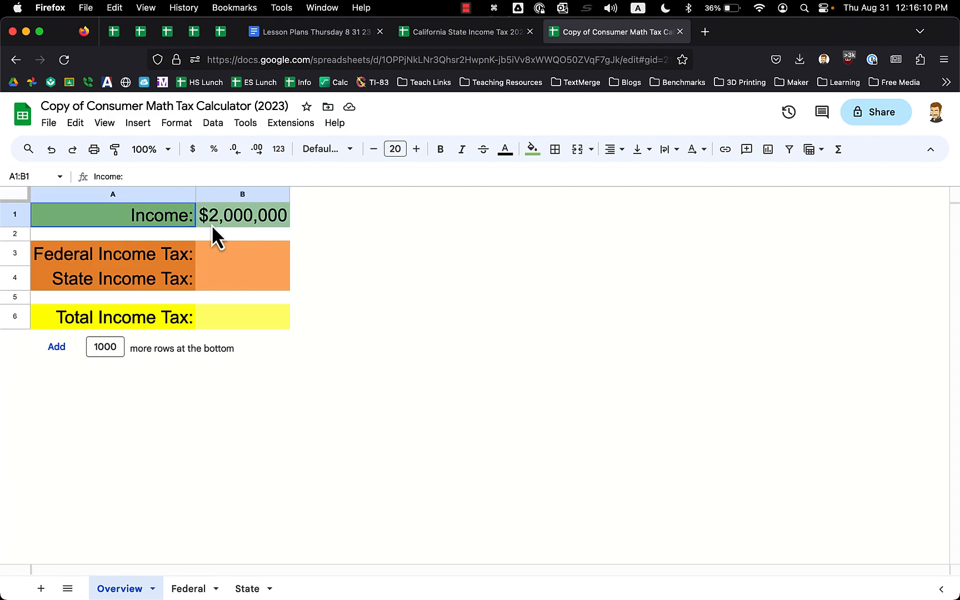
click(555, 150)
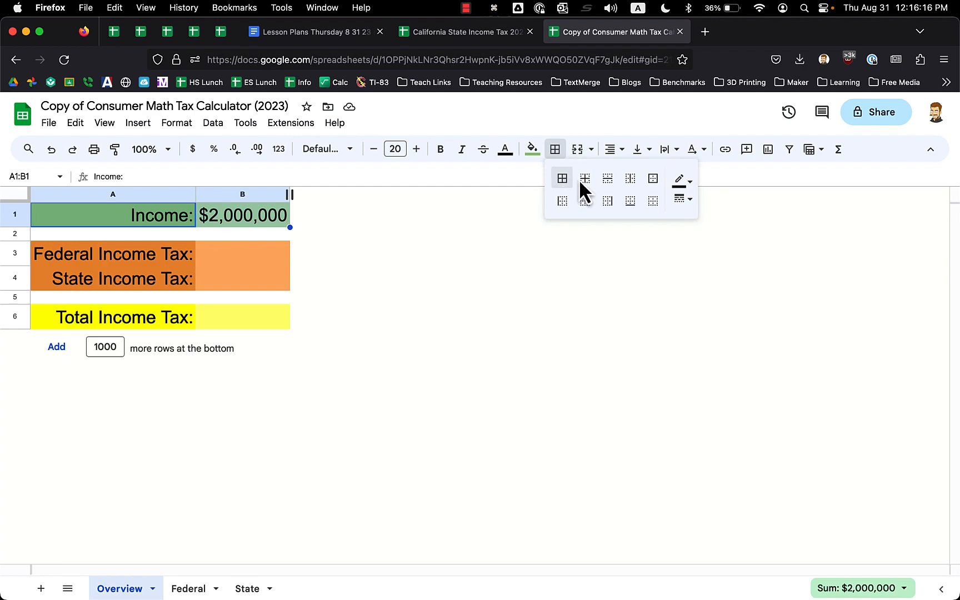
click(652, 179)
click(678, 201)
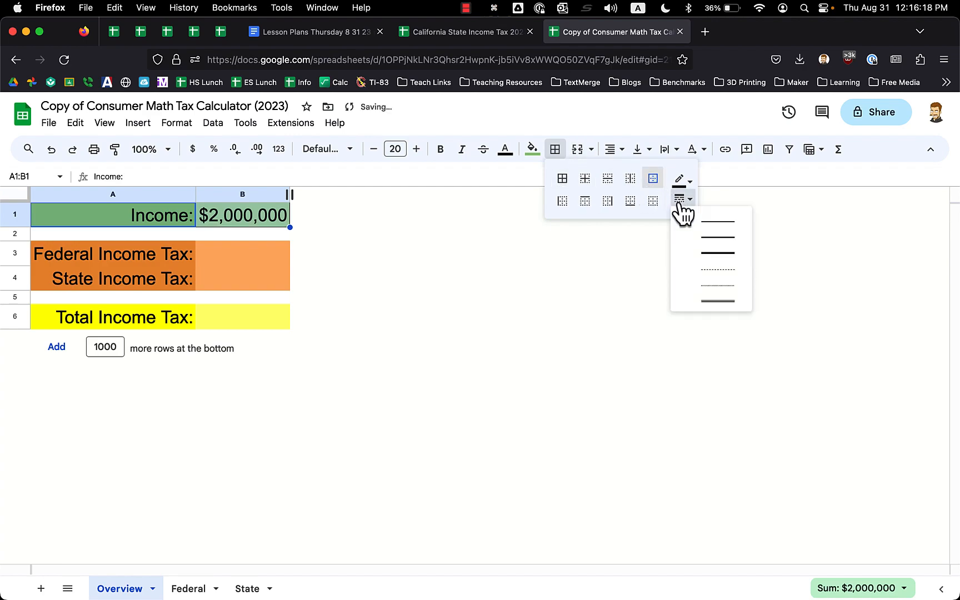
click(696, 259)
click(201, 253)
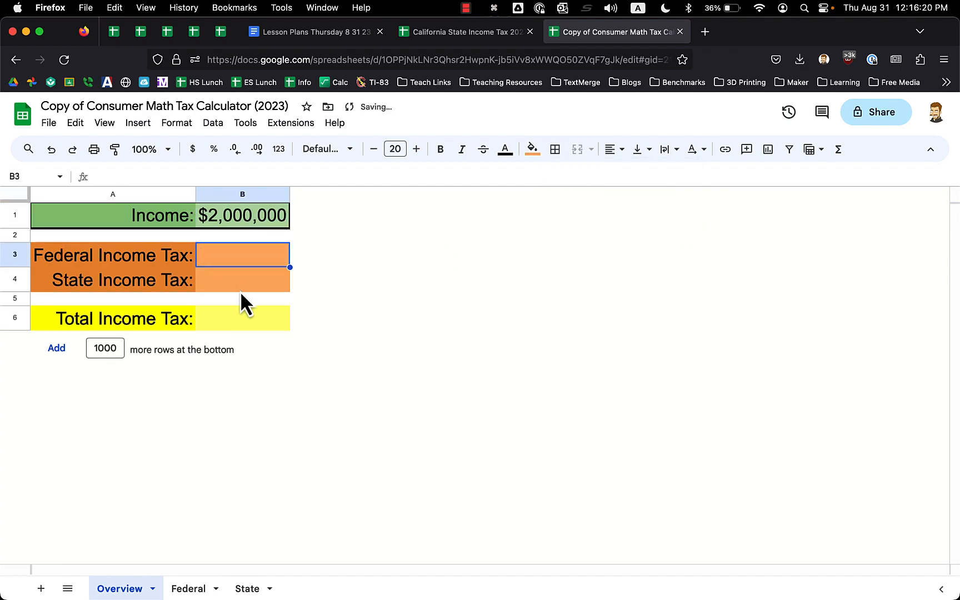
Repeat the thick outer border around the federal and state tax block A3:B4 and the Total Income Tax row A6:B6.
drag(180, 264, 220, 276)
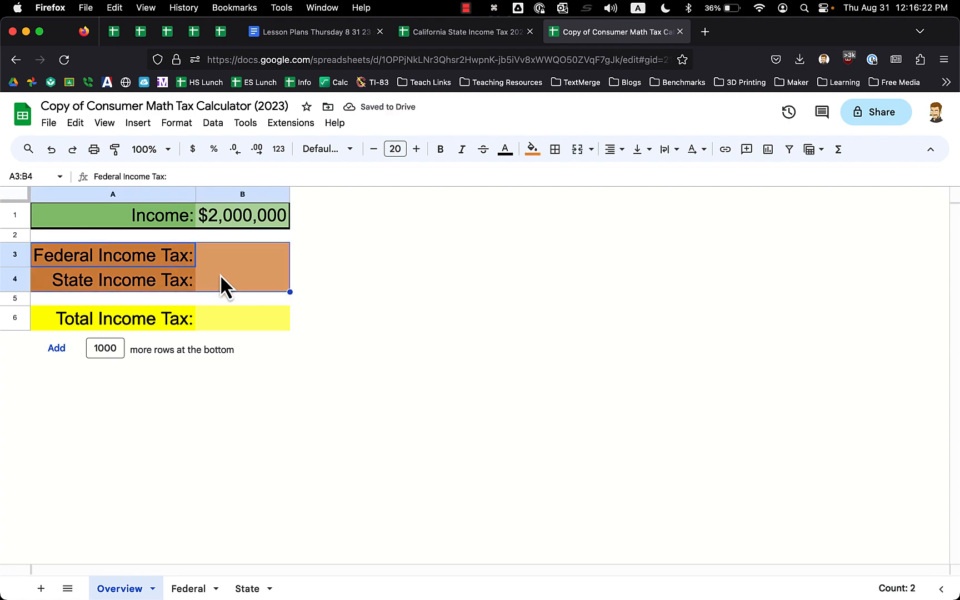
key(super+y)
click(170, 322)
drag(170, 322, 218, 331)
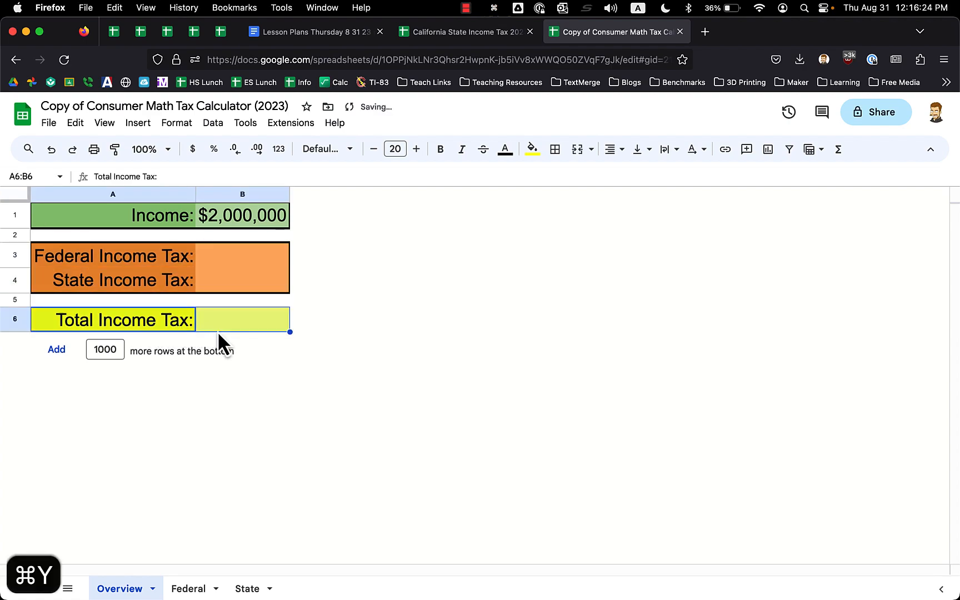
key(super+y)
click(266, 239)
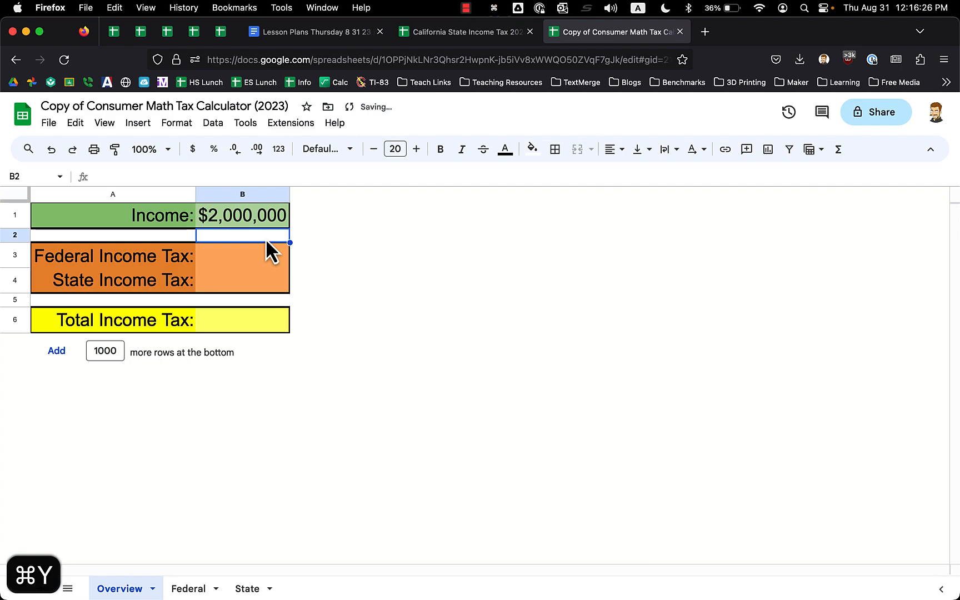
click(254, 299)
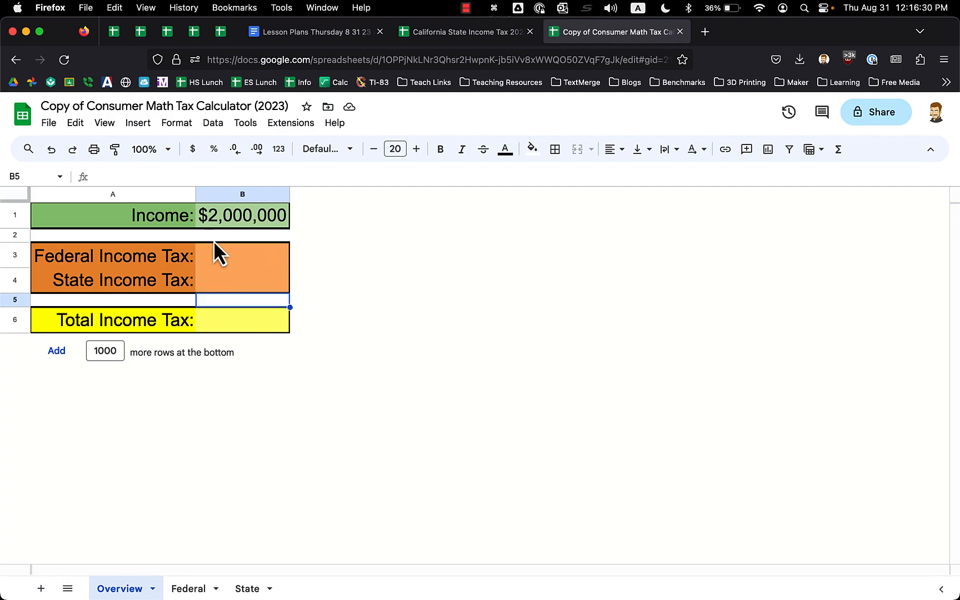
Add a dashed vertical inner border between the Income label A1 and its value B1.
drag(175, 218, 229, 219)
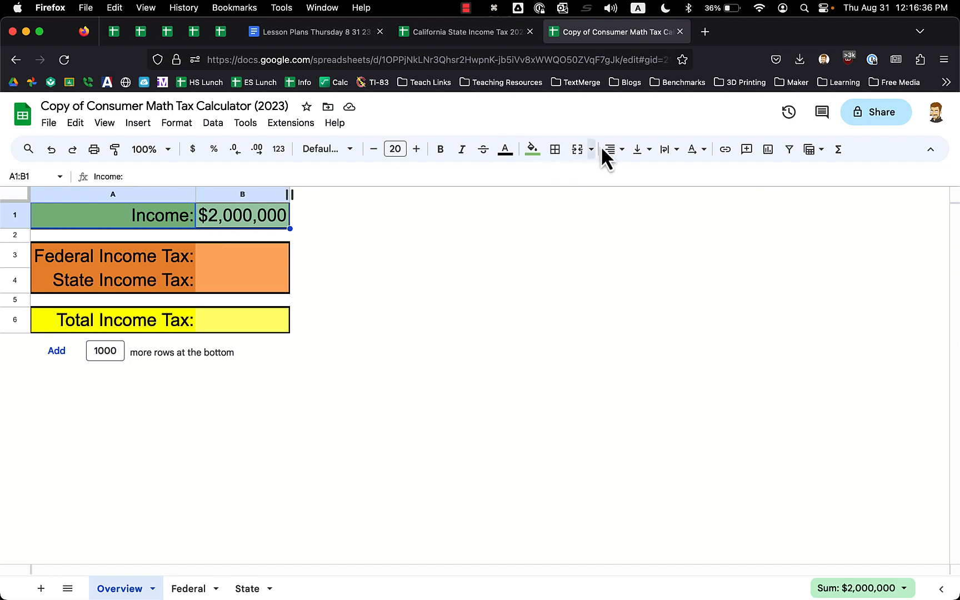
click(555, 151)
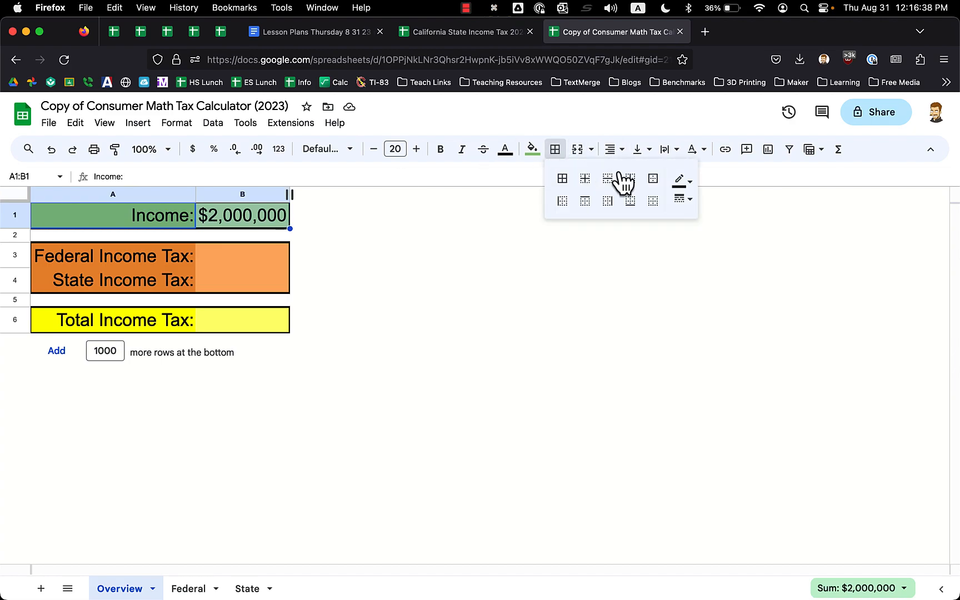
click(635, 185)
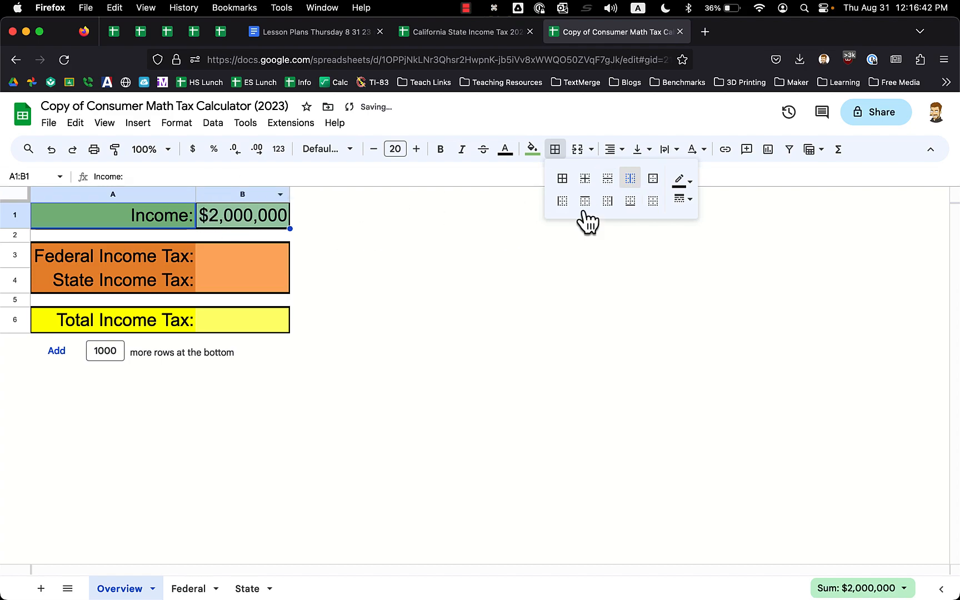
click(681, 200)
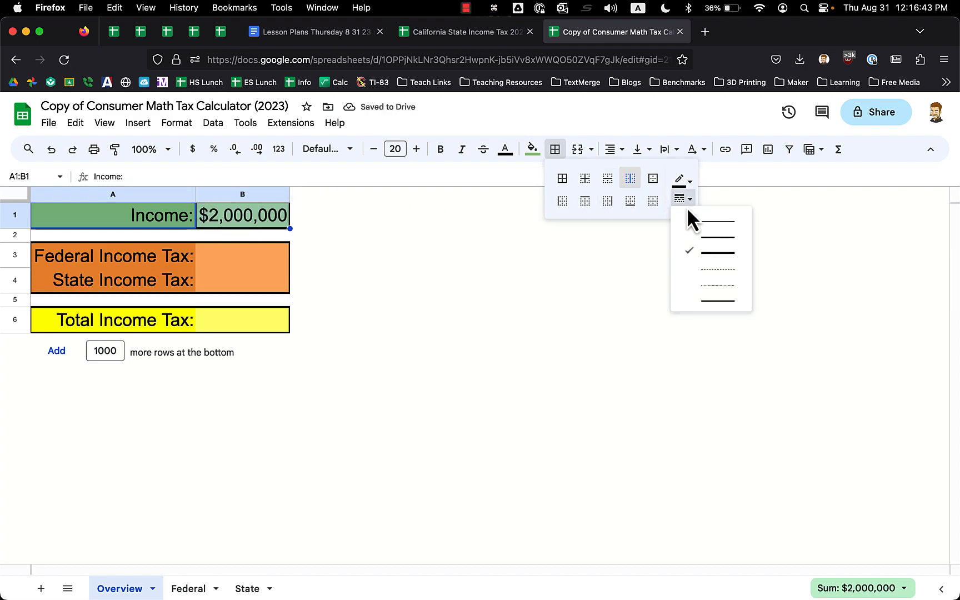
click(706, 271)
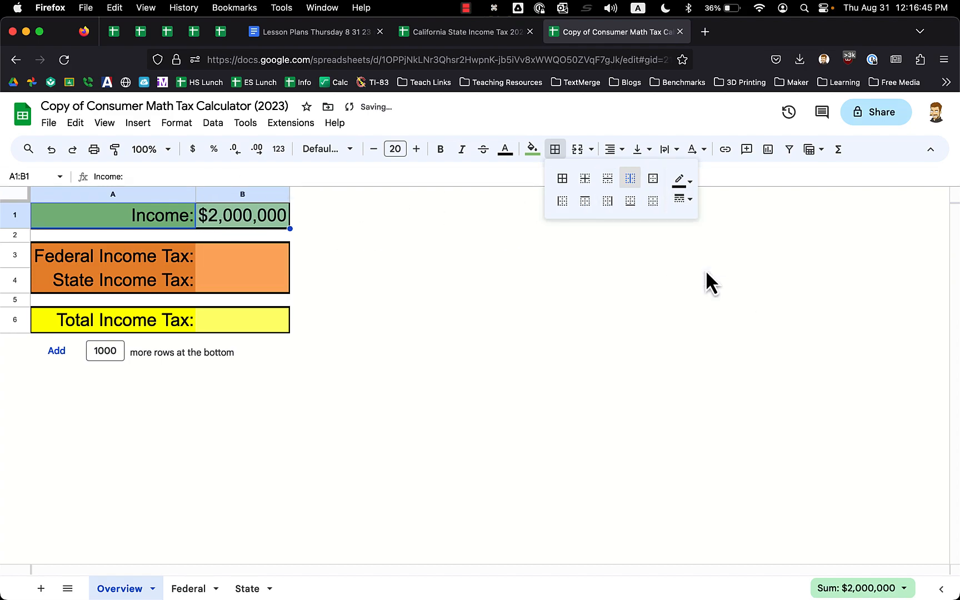
click(420, 281)
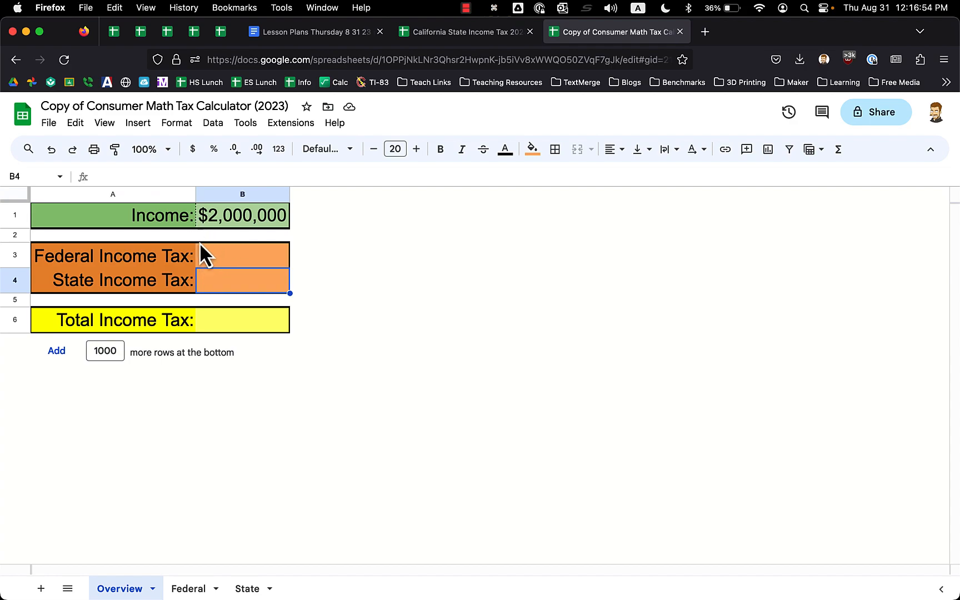
Repeat the dashed vertical inner border in the tax block A3:B4 and the total row A6:B6.
drag(179, 253, 206, 279)
key(super+y)
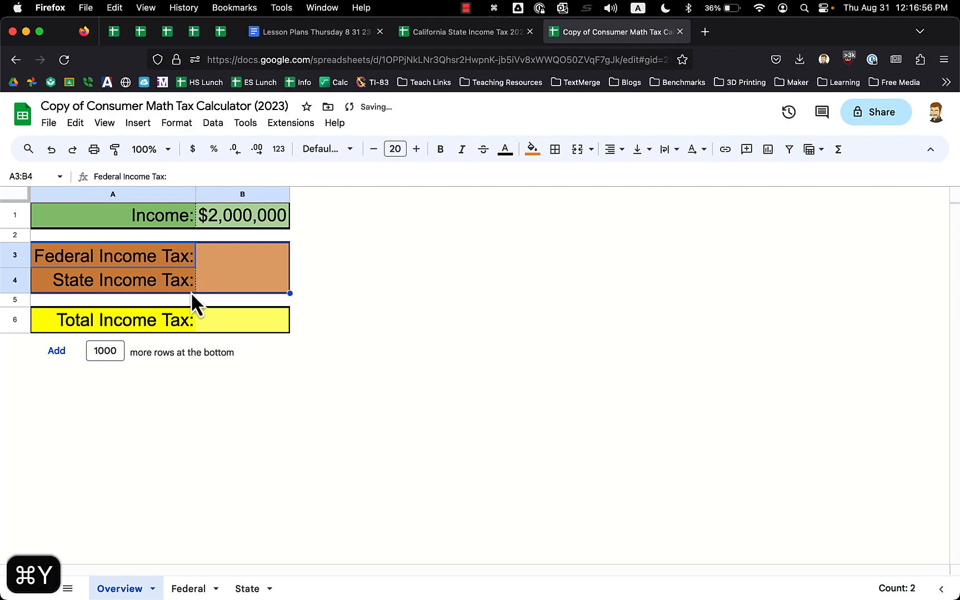
drag(161, 315, 228, 316)
key(super+y)
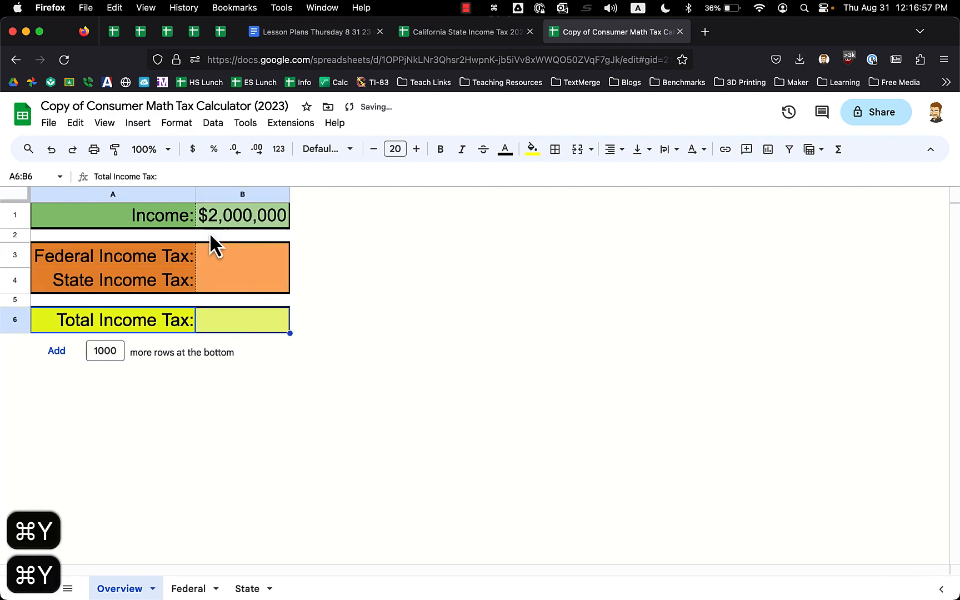
click(106, 234)
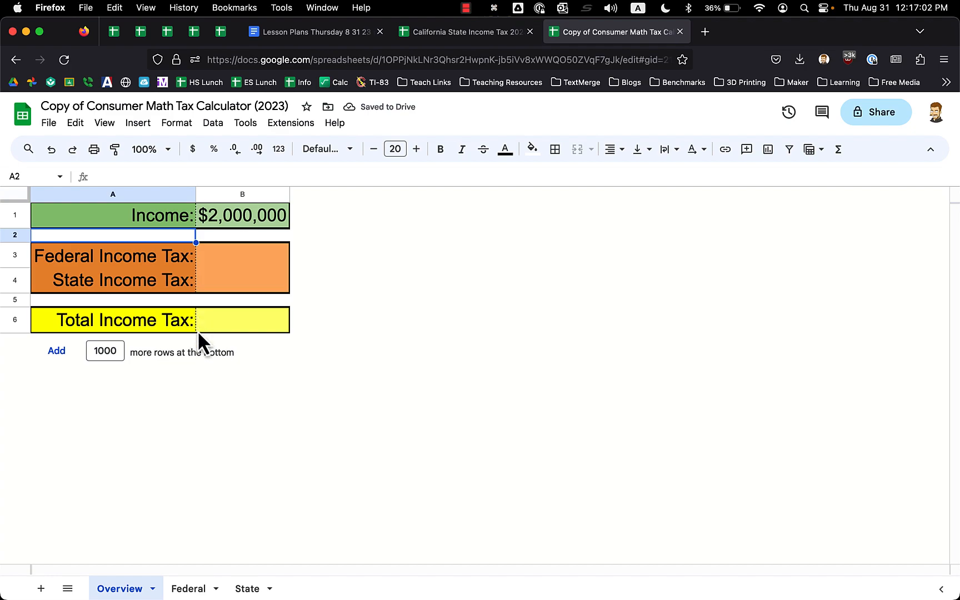
Undo the vertical inner borders in all three Overview blocks, keeping the thick outer borders.
key(super+z)
key(super+z)
key(super+z)
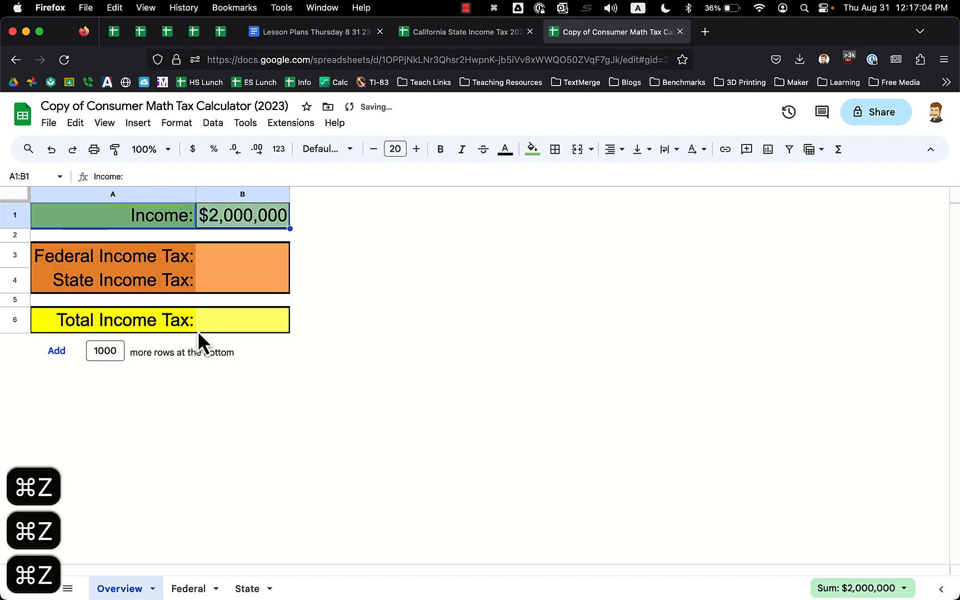
click(188, 305)
key(super+z)
click(189, 302)
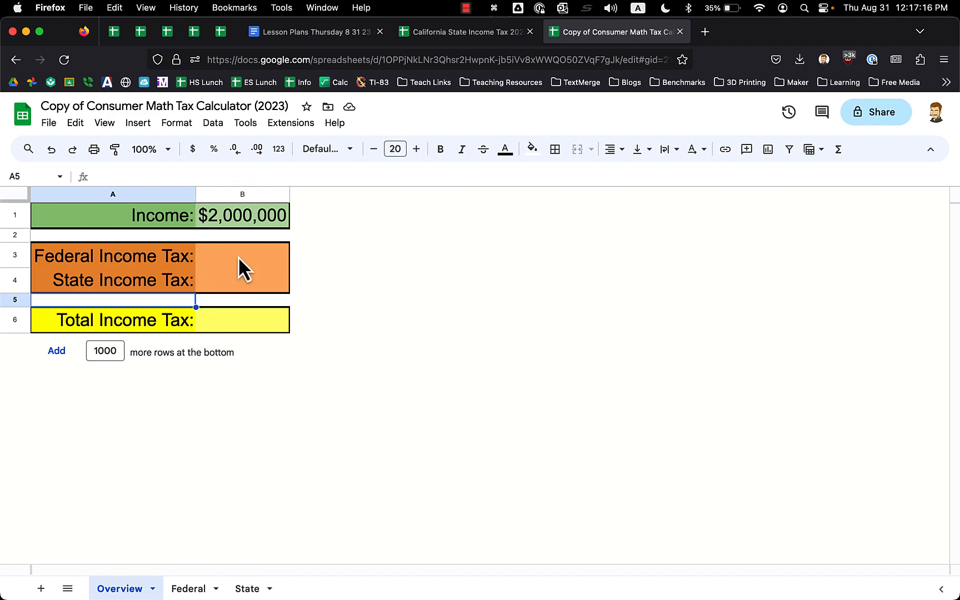
Link the Income cell I2 on the Federal sheet to the Overview income with the formula =Overview!B1.
drag(234, 223, 163, 222)
click(237, 218)
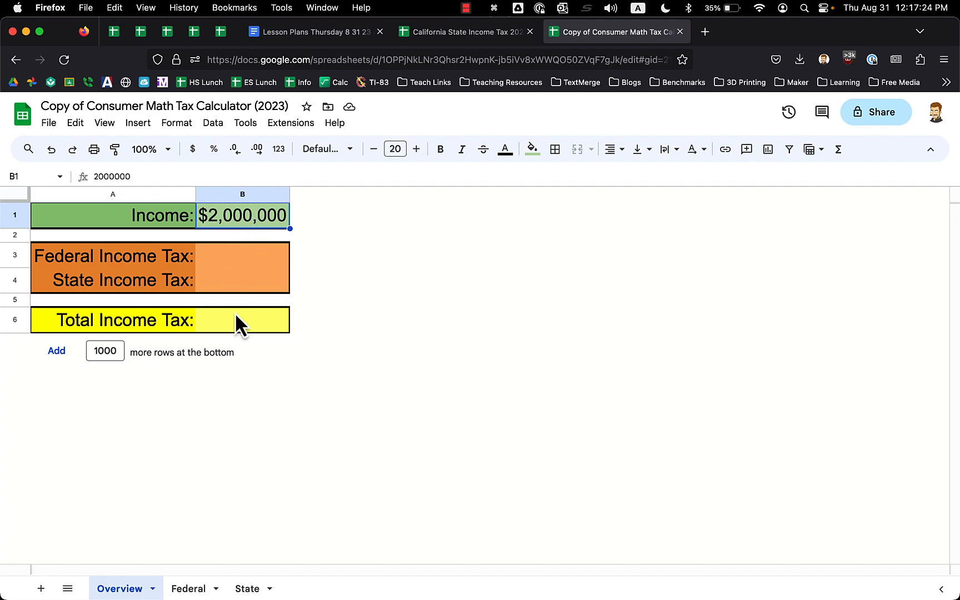
click(188, 589)
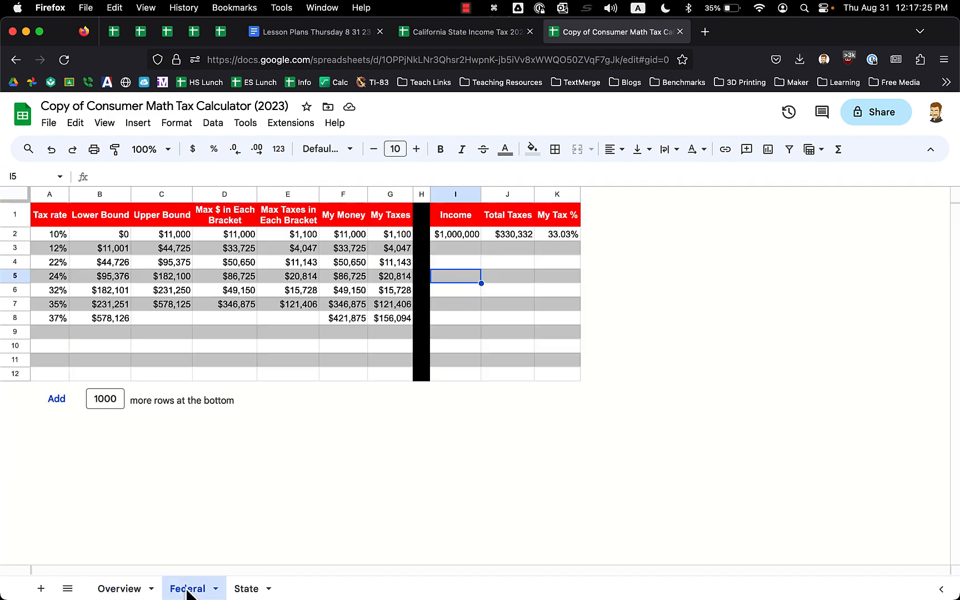
click(463, 235)
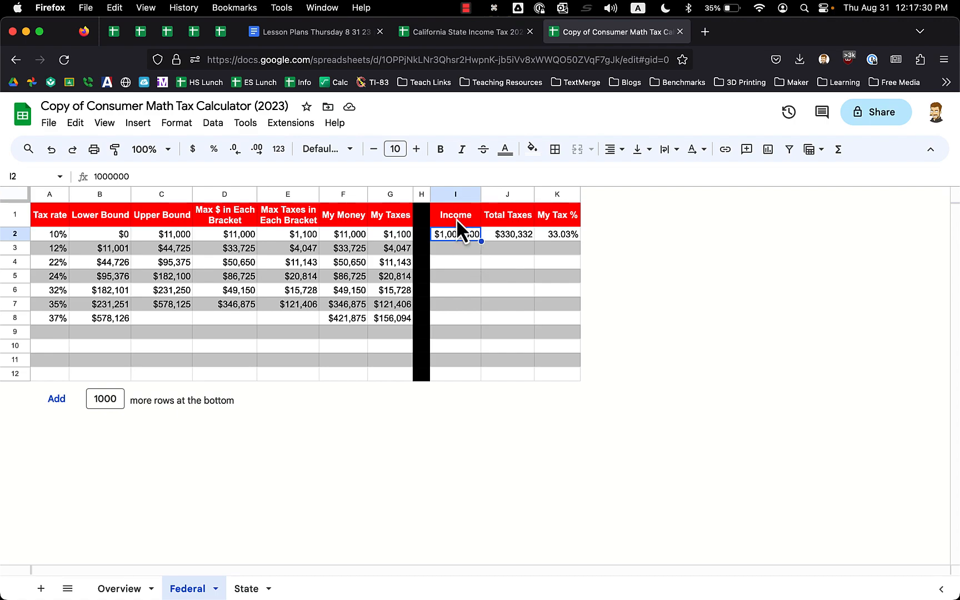
click(247, 590)
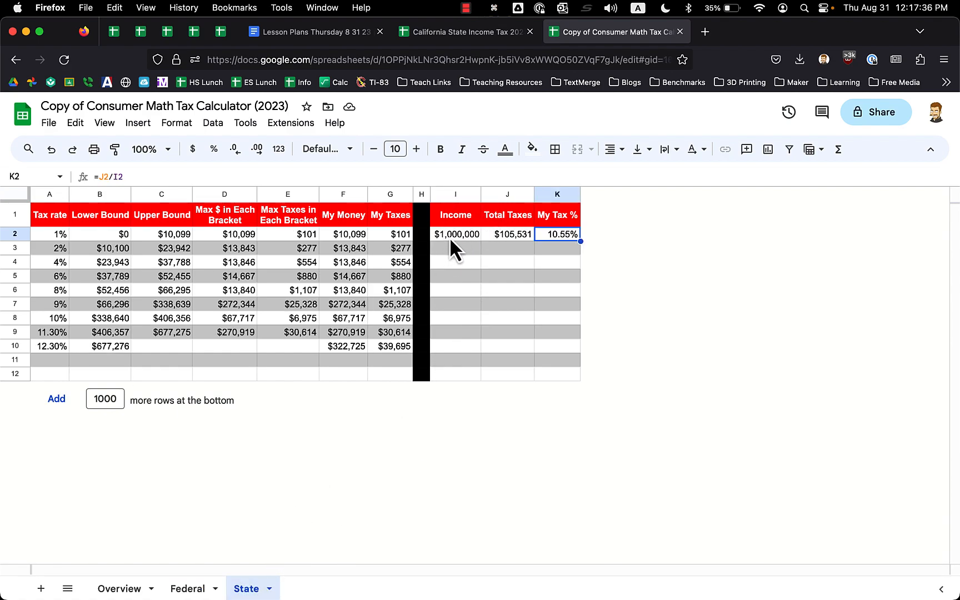
click(123, 590)
click(187, 589)
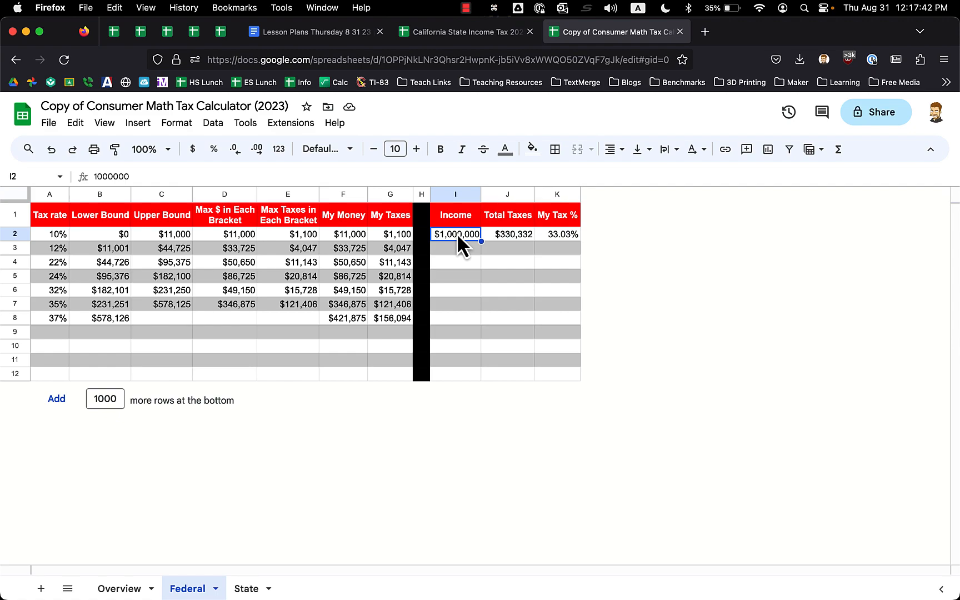
text(=)
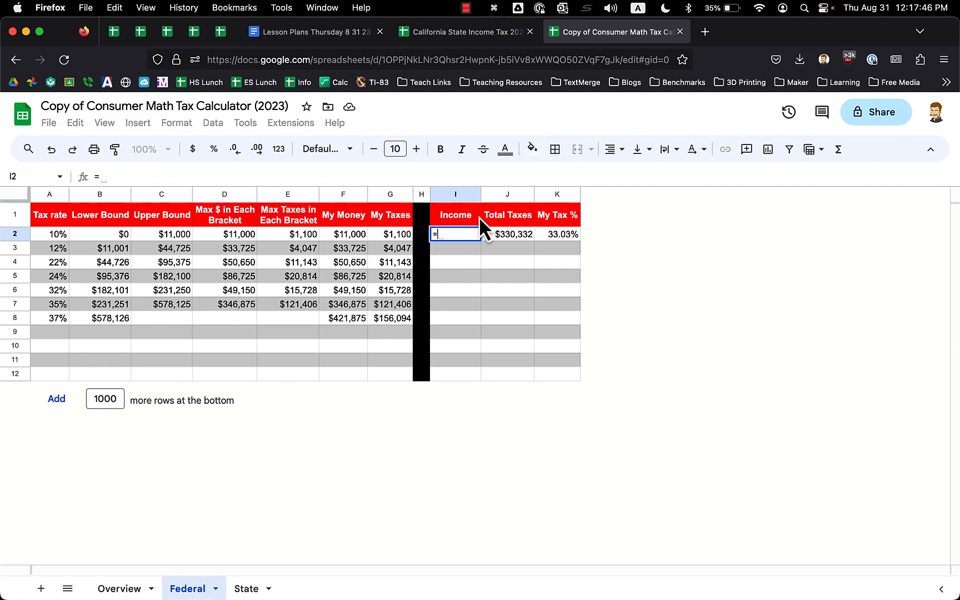
click(119, 590)
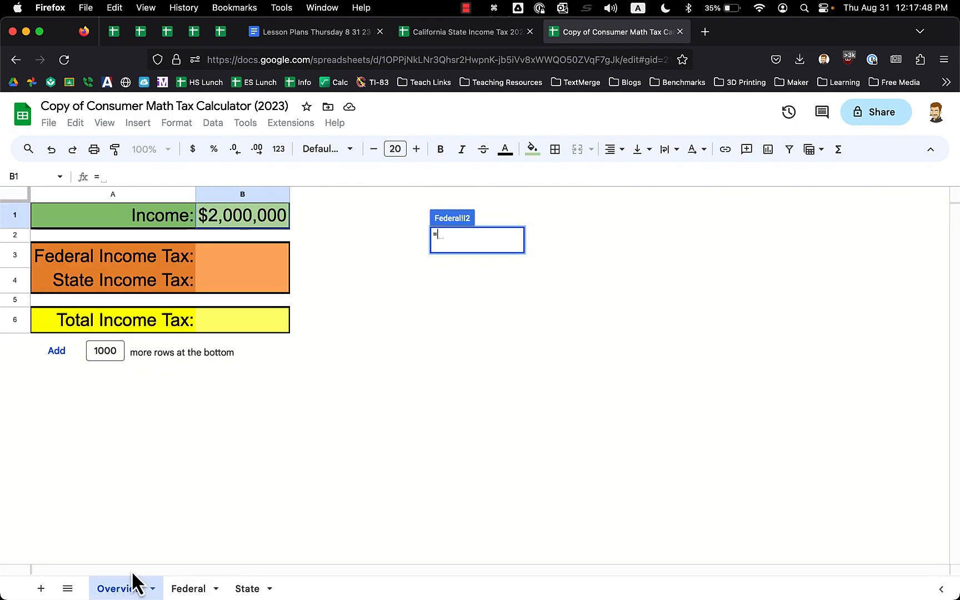
click(241, 218)
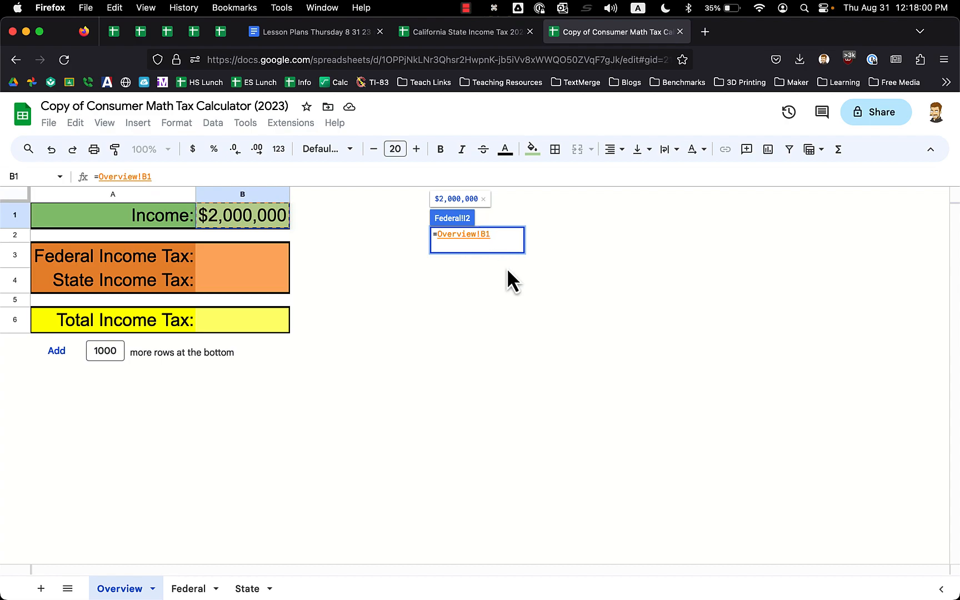
key(Return)
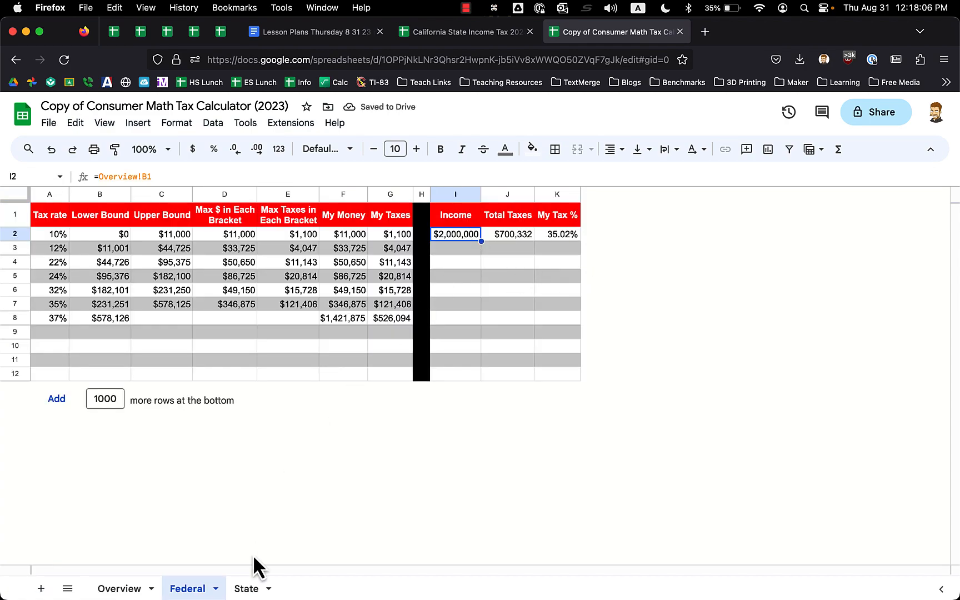
Link the Income cell I2 on the State sheet to the Overview income with the formula =Overview!B1.
click(245, 591)
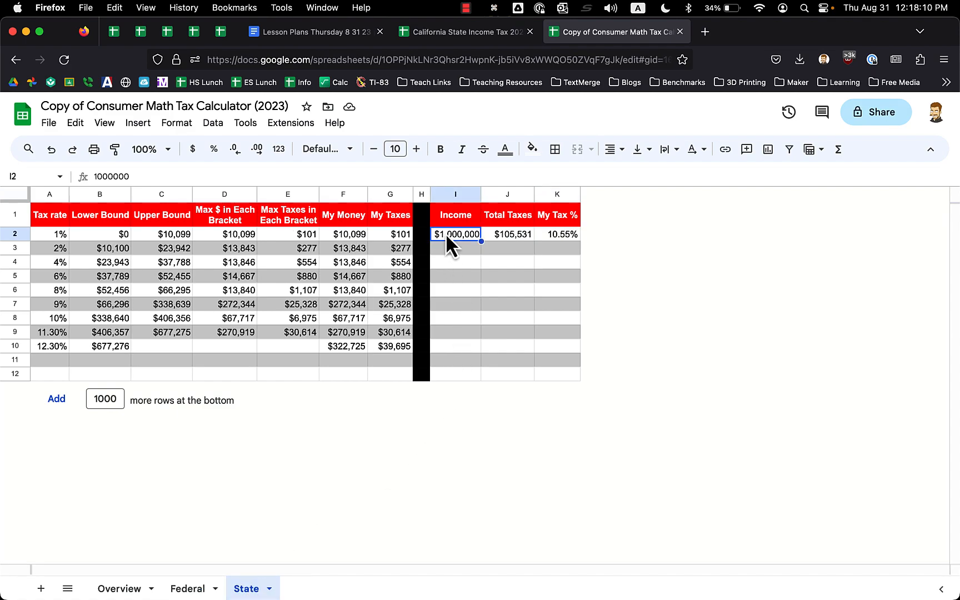
text(=)
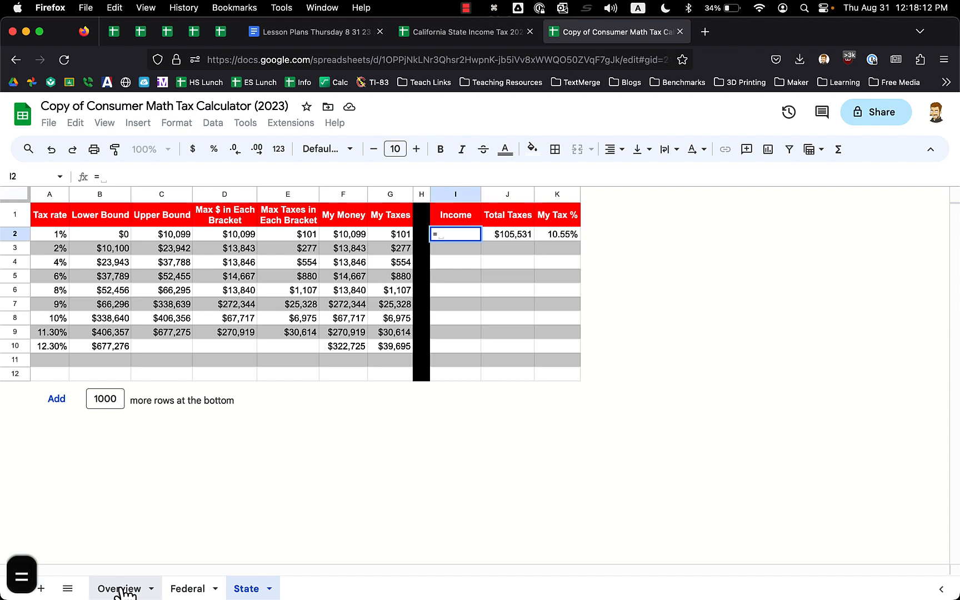
click(122, 589)
click(235, 212)
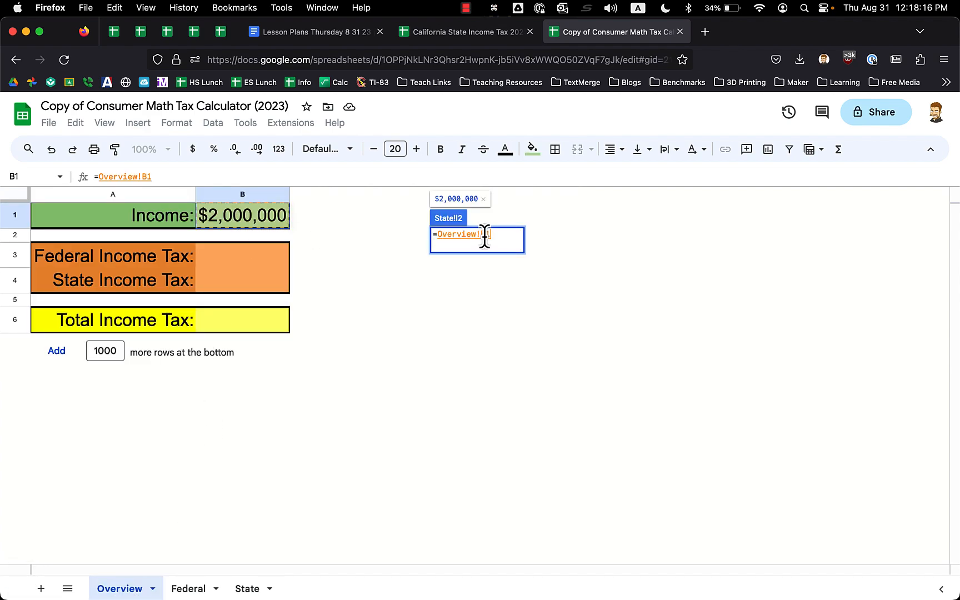
key(Return)
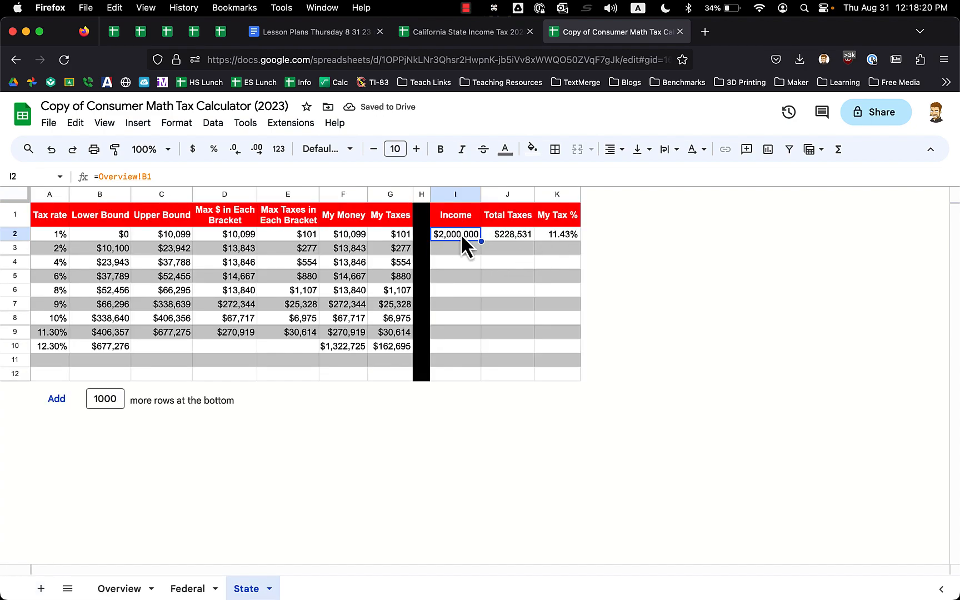
Test the income links on the Federal and State sheets with an Overview income of 12345, then undo that entry.
click(132, 587)
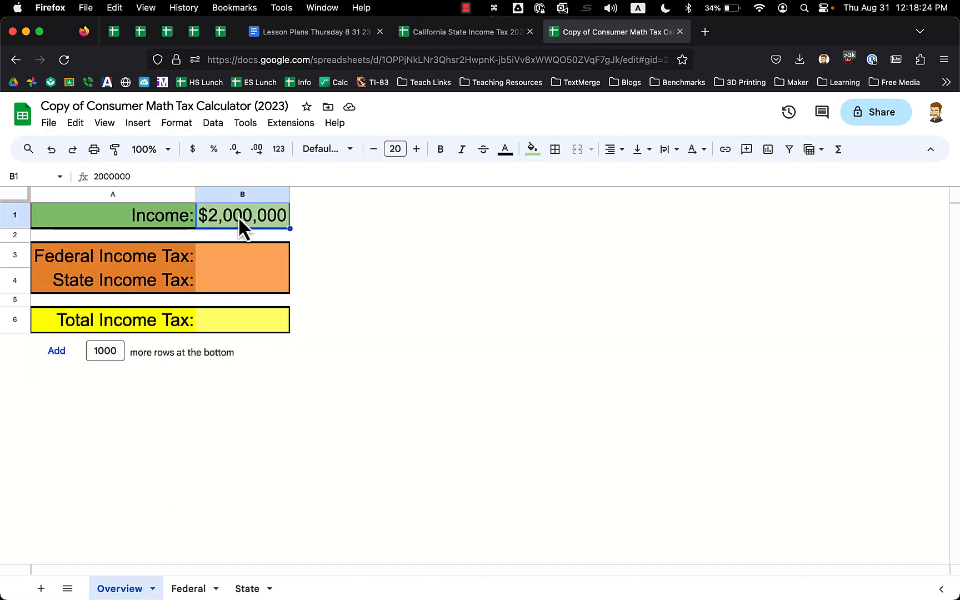
text(12345)
key(Return)
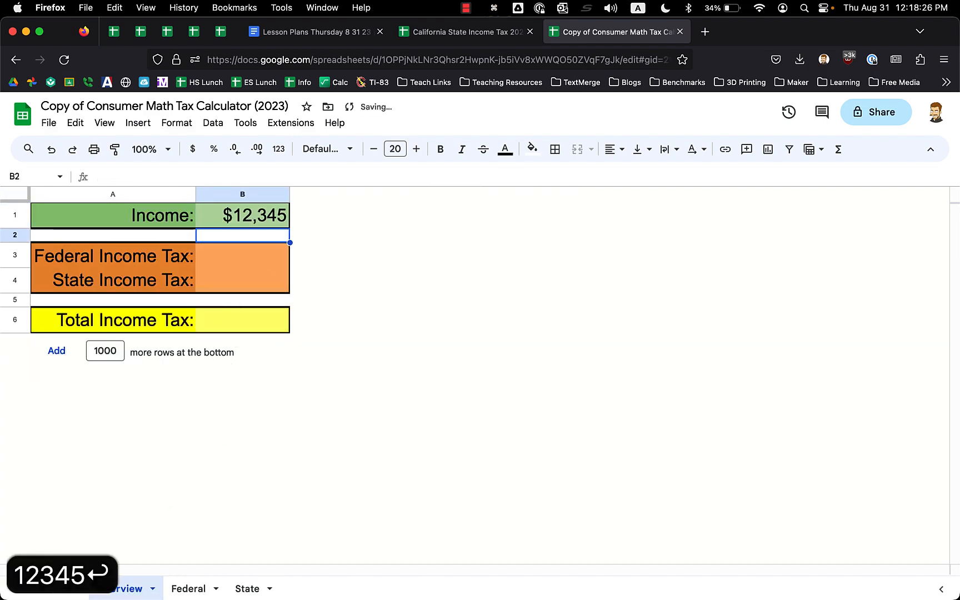
click(189, 590)
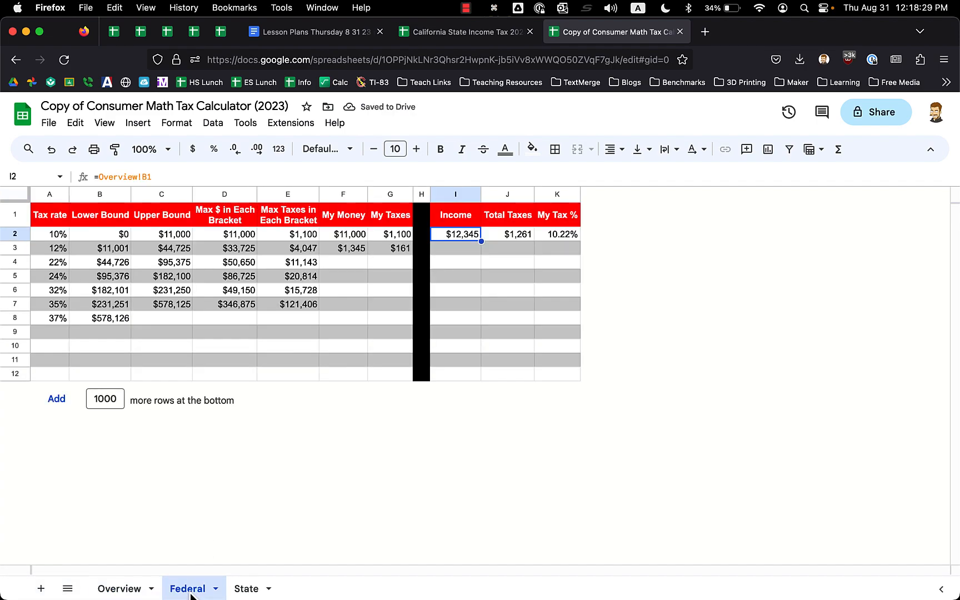
click(250, 590)
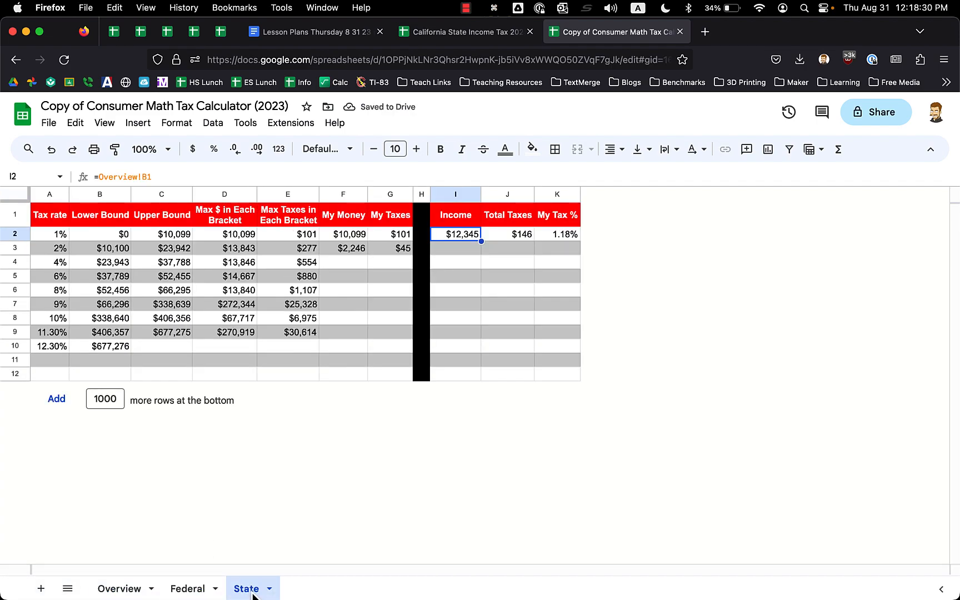
click(117, 591)
key(super+z)
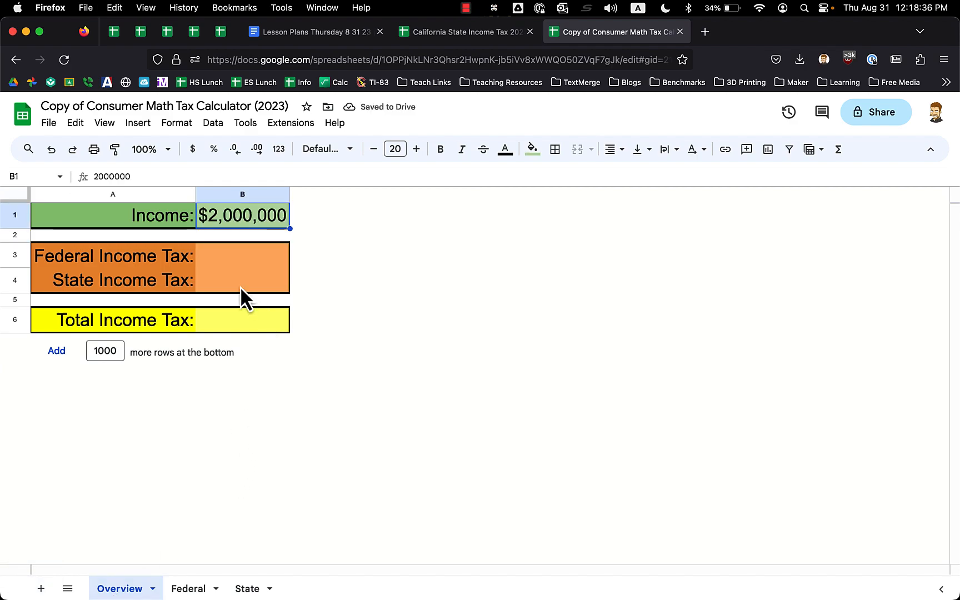
Link the Federal Income Tax cell B3 on the Overview sheet to the federal total taxes with =Federal!J2.
click(230, 256)
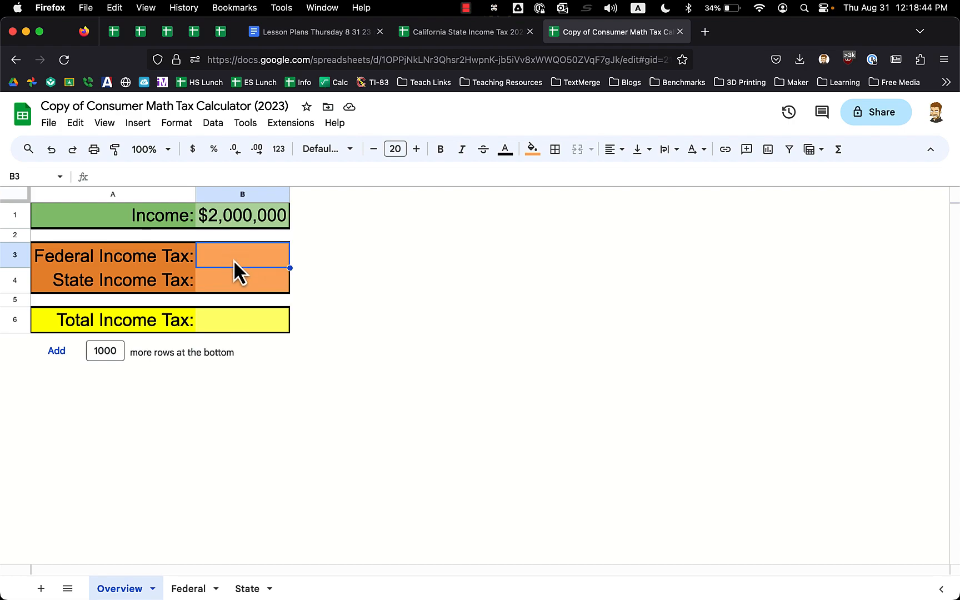
text(=)
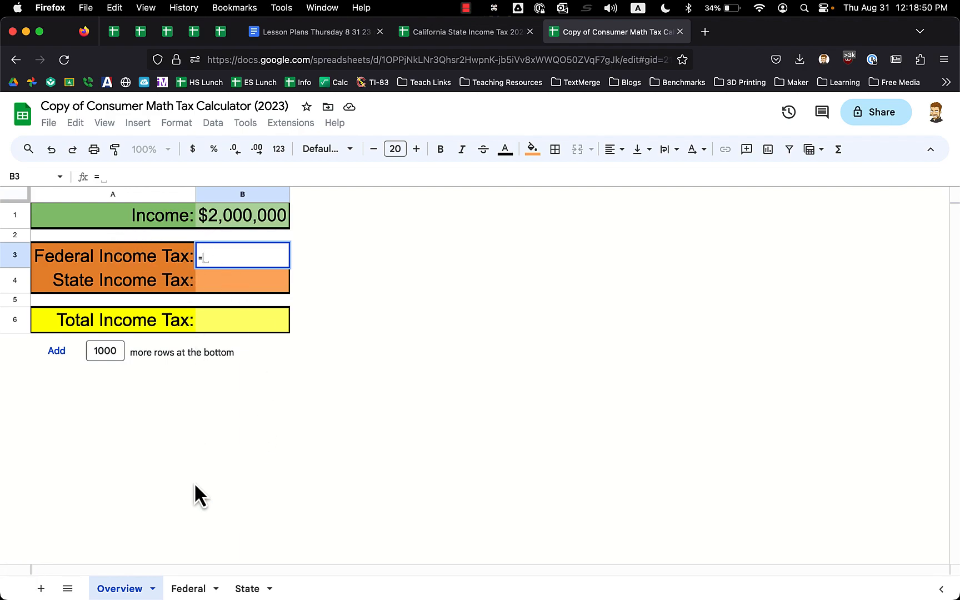
click(189, 588)
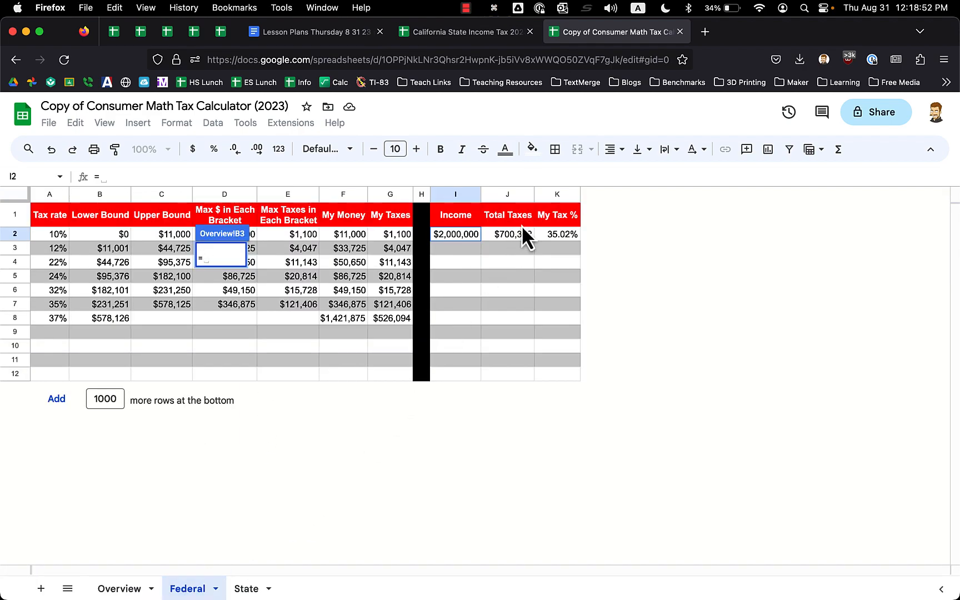
click(508, 238)
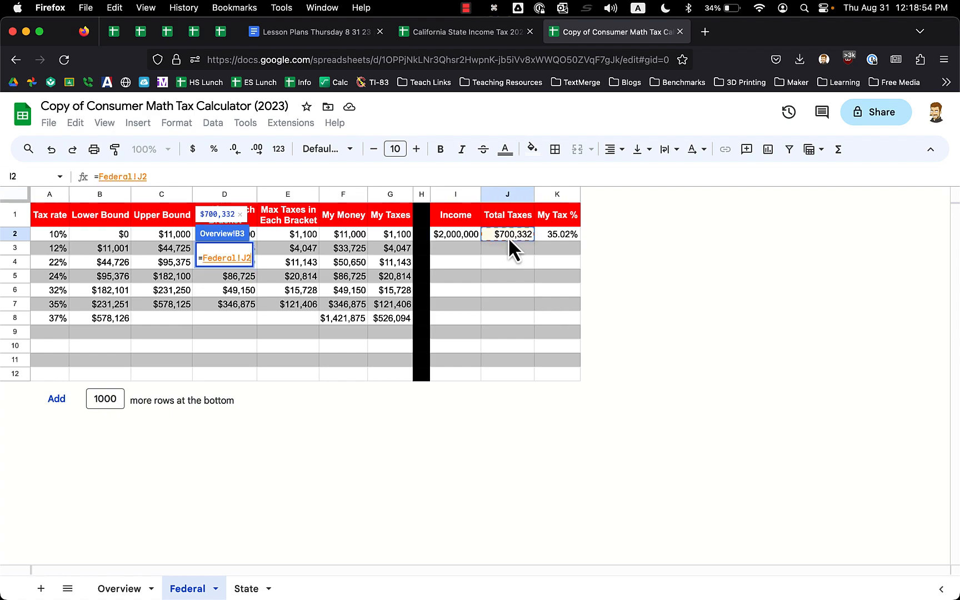
key(Return)
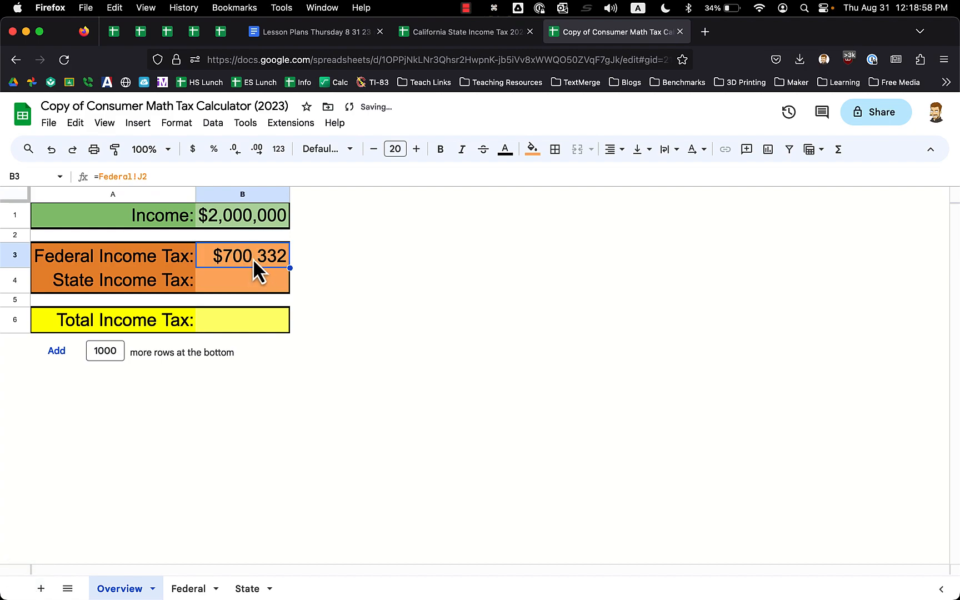
Link the State Income Tax cell B4 on the Overview sheet to the state total taxes with =State!J2.
click(253, 279)
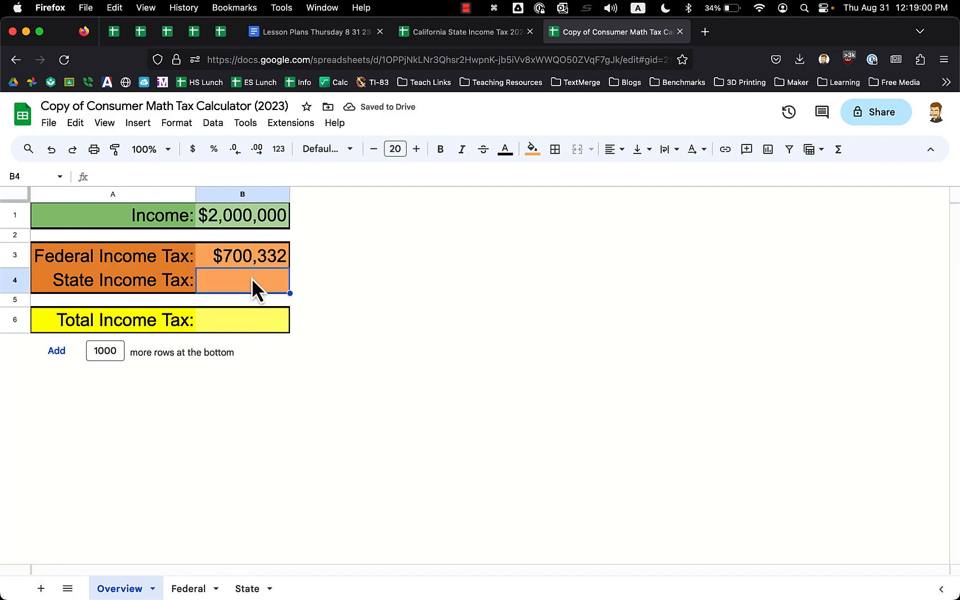
text(=)
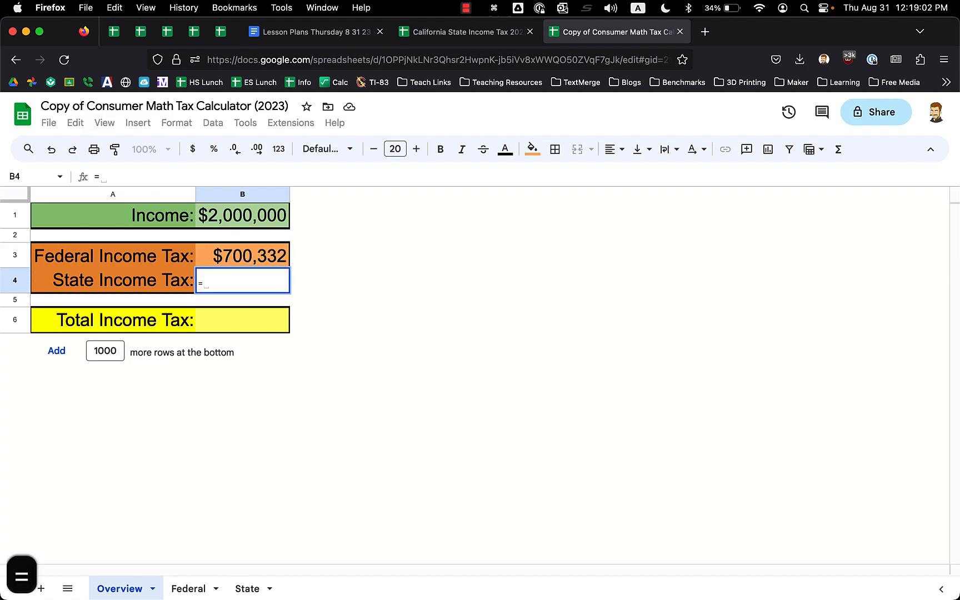
click(247, 589)
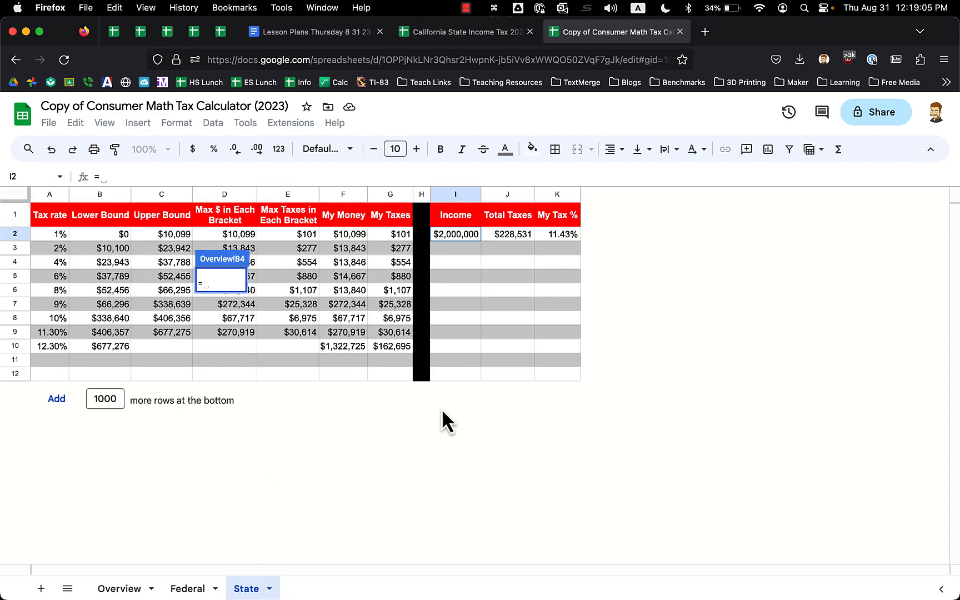
click(513, 233)
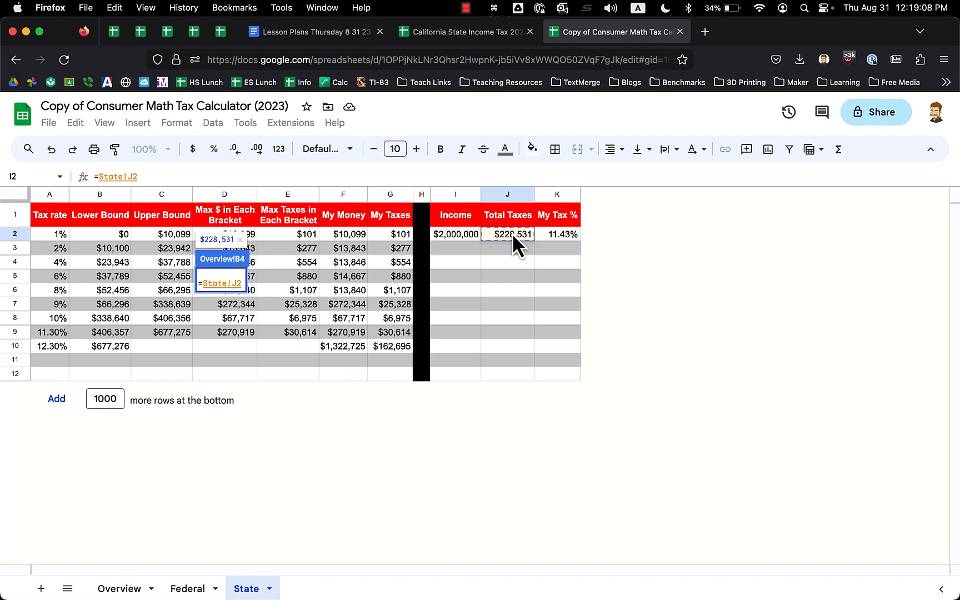
key(Return)
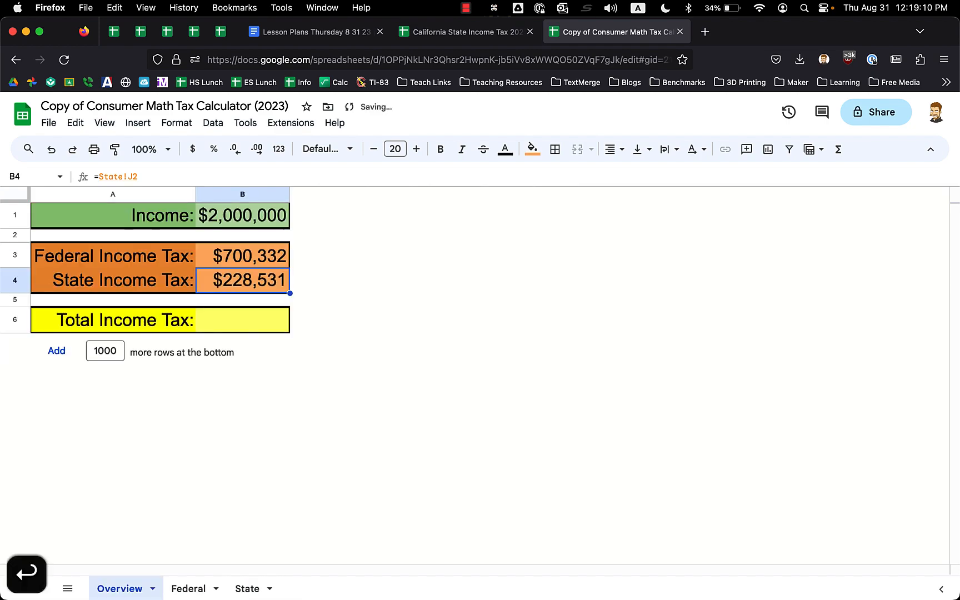
key(Up)
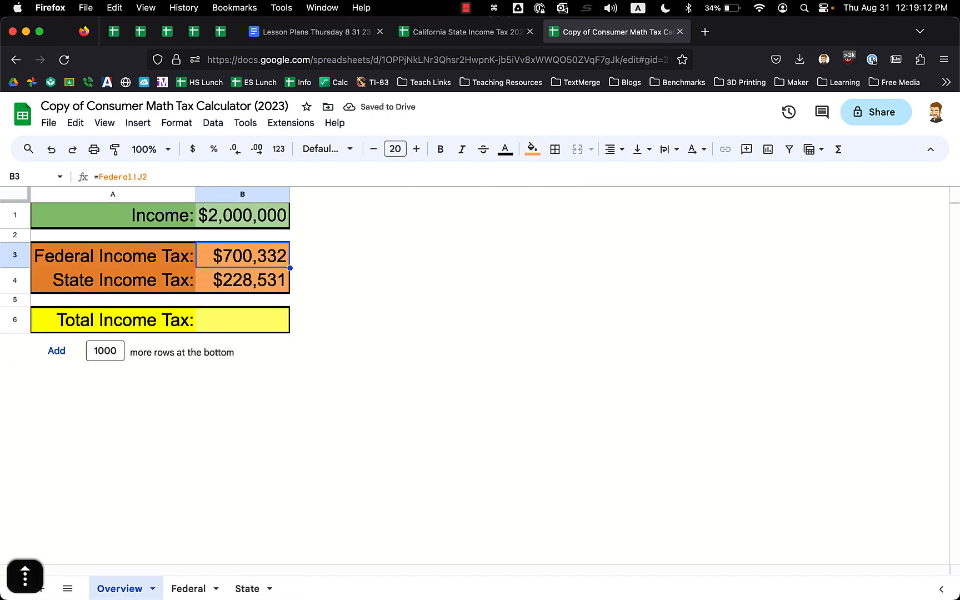
key(Down)
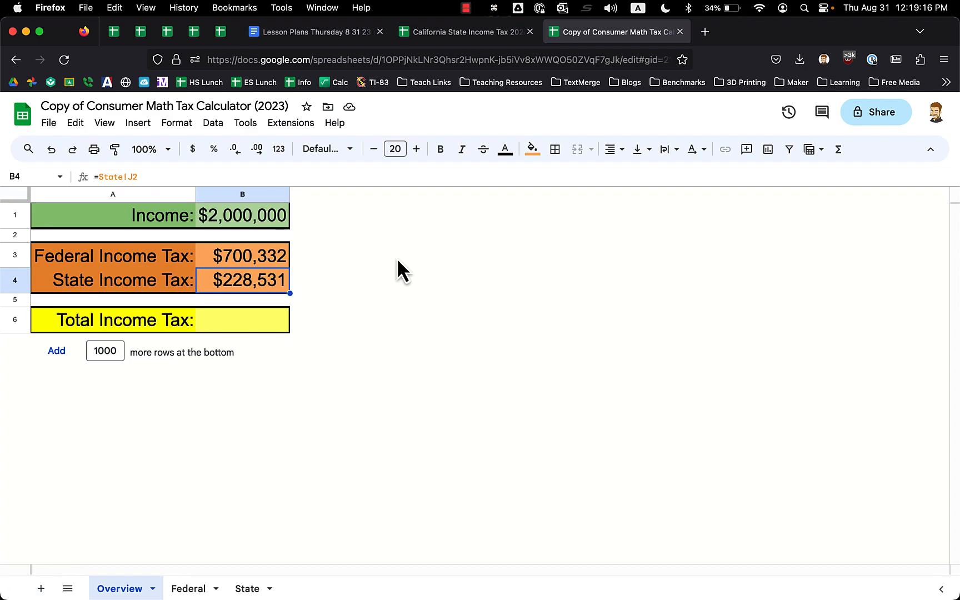
Try the formula =sum(B3:B4) in the Total Income Tax cell B6 and undo it.
drag(257, 257, 257, 278)
click(249, 317)
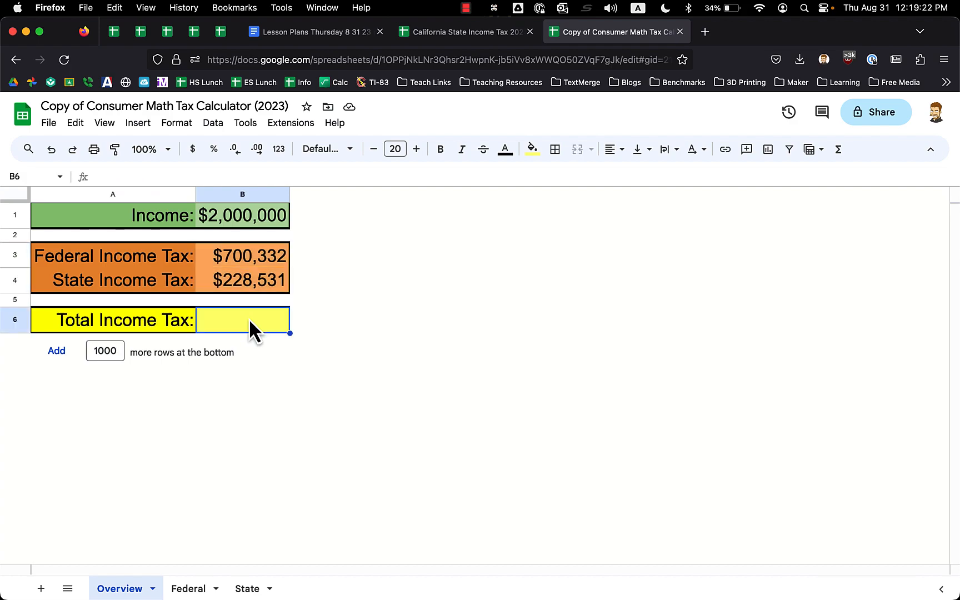
text(=)
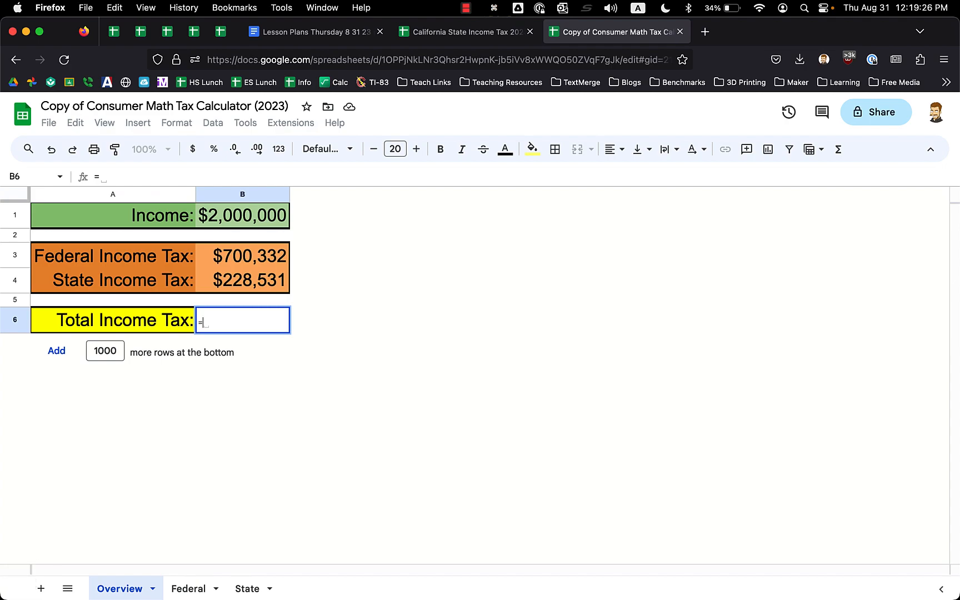
text(sum()
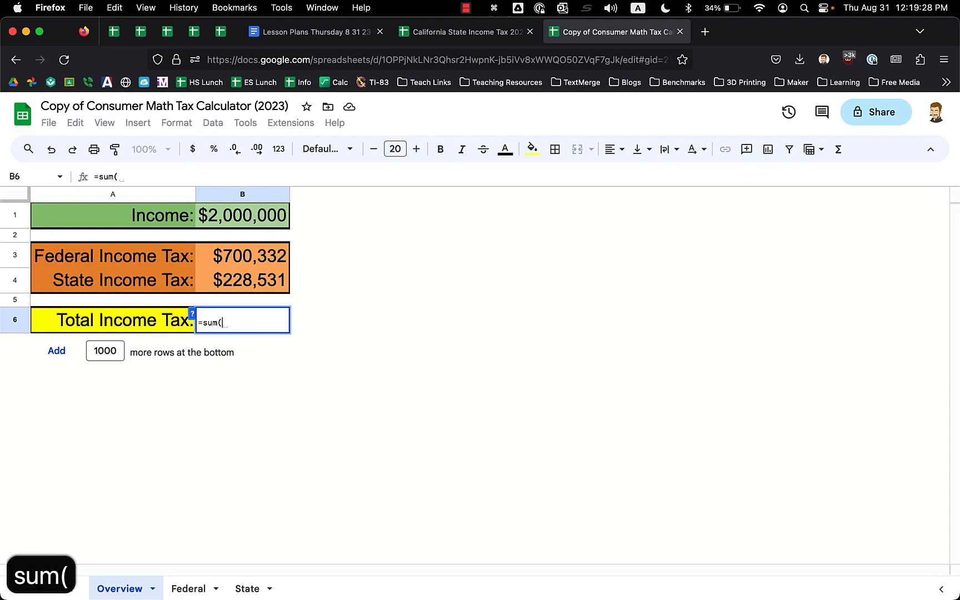
drag(250, 263, 250, 279)
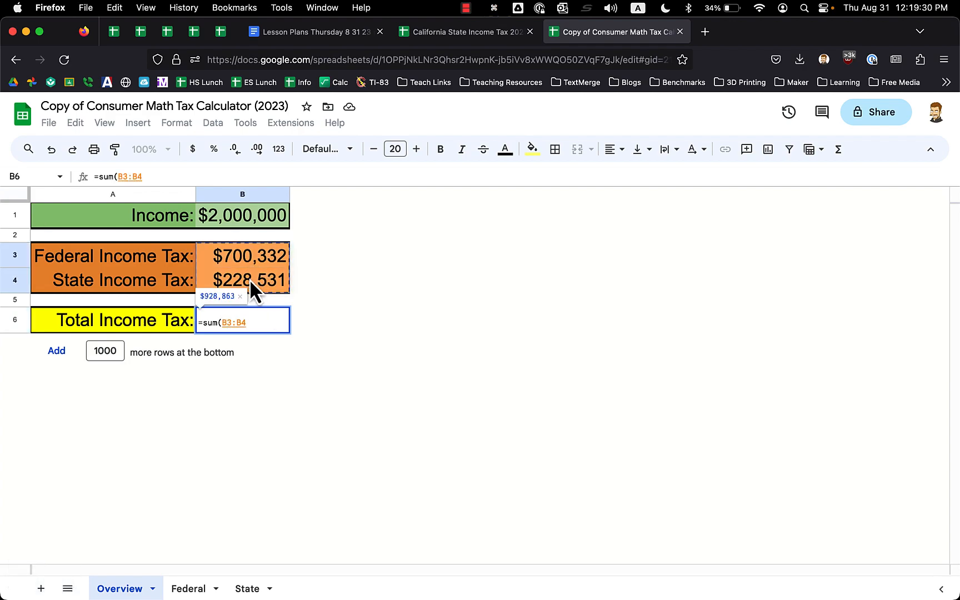
text())
key(Return)
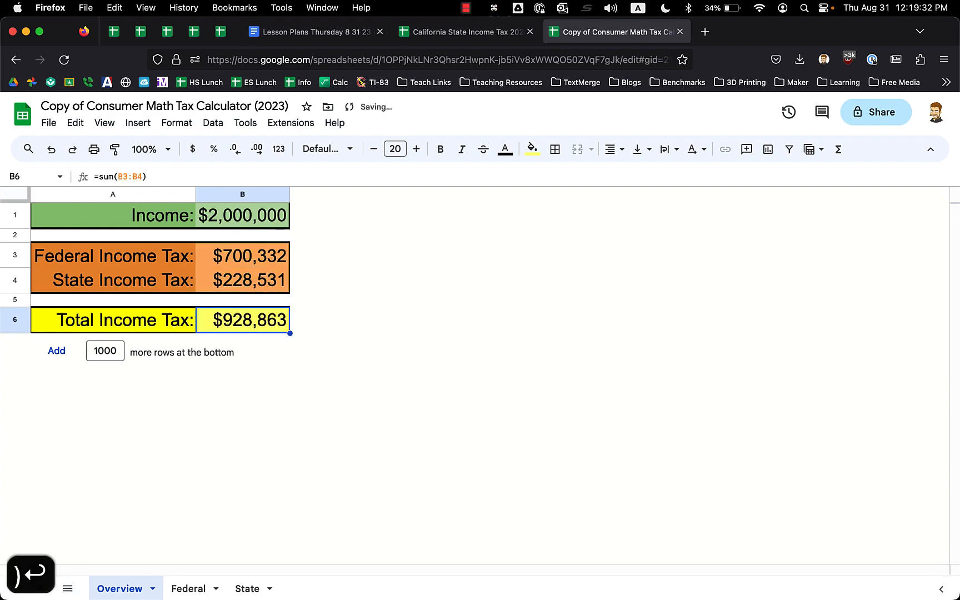
key(super+z)
Try adding the two taxes in B6 with the formula =B3+B4 and undo it.
text(=)
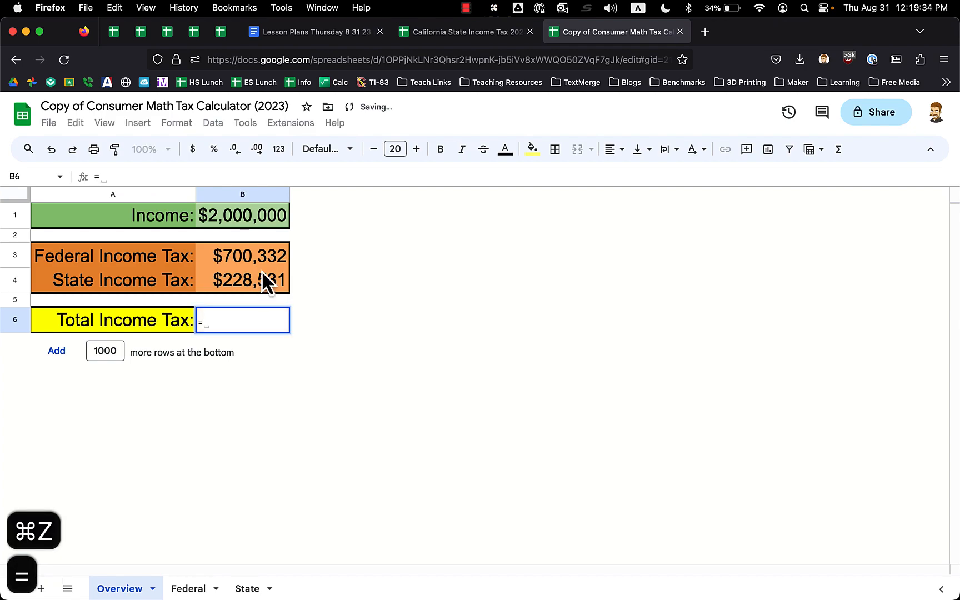
click(253, 258)
text(+)
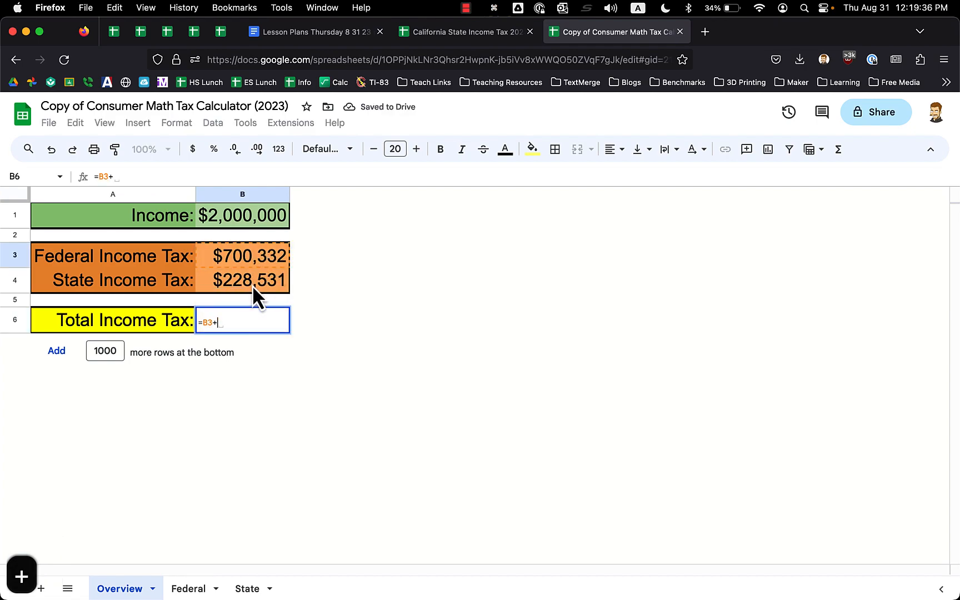
click(252, 285)
key(Return)
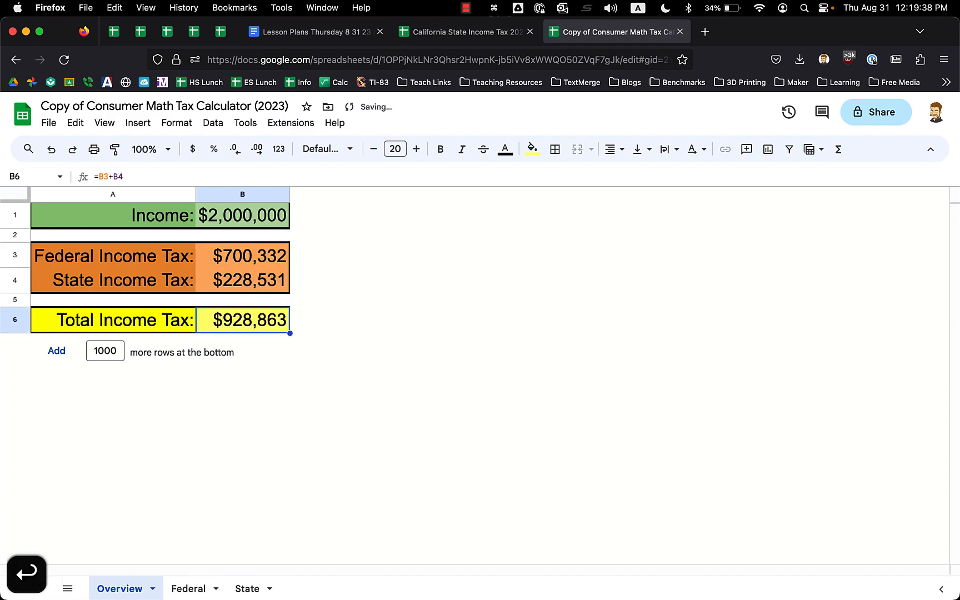
key(super+z)
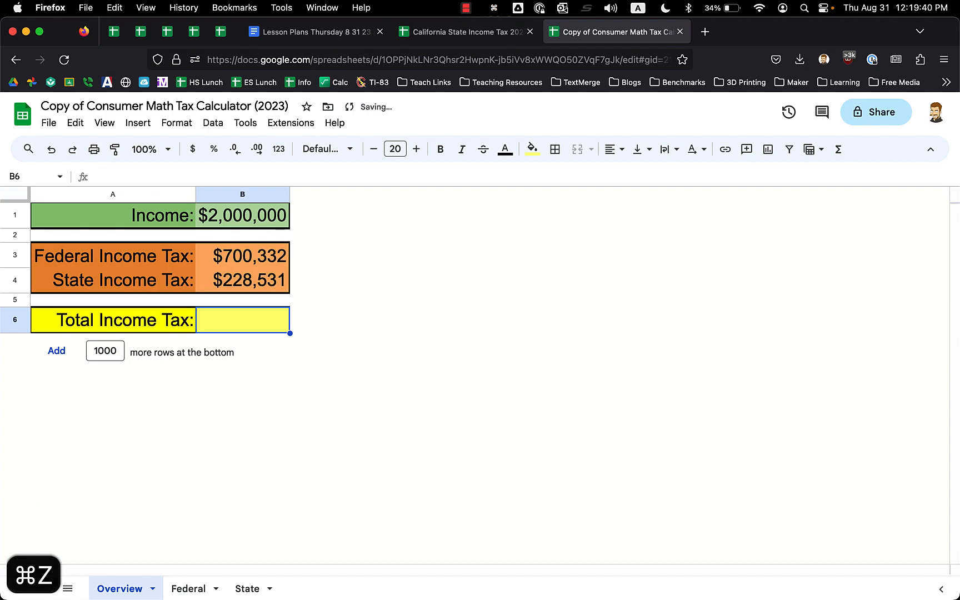
Total the federal and state income taxes in the Total Income Tax cell B6 with =sum(B3:B4).
text(=sum()
drag(244, 252, 246, 279)
text())
key(Return)
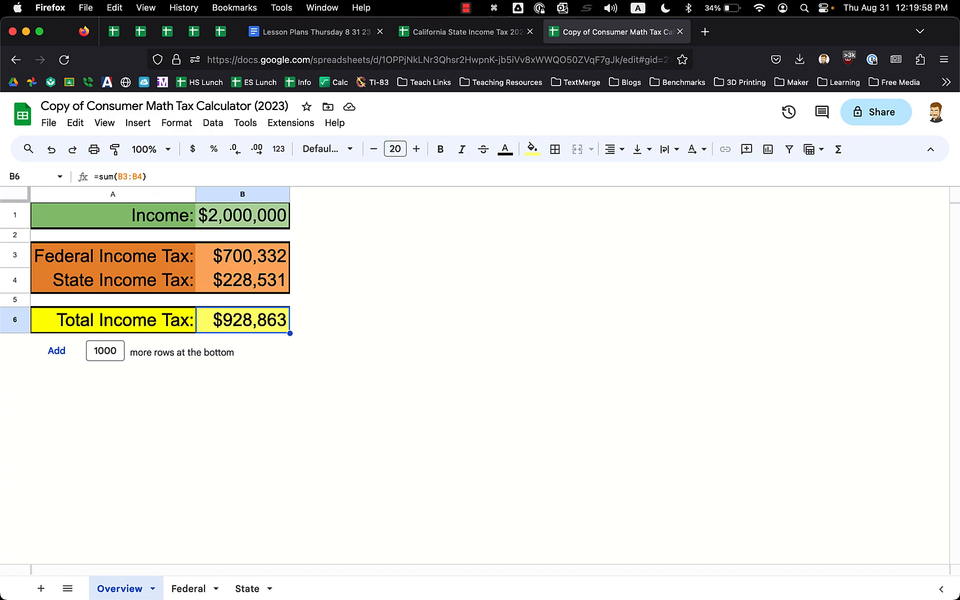
Review the Federal and State sheets and examine the Federal bracket formulas in the Max $, Max Taxes and My Money columns.
click(214, 215)
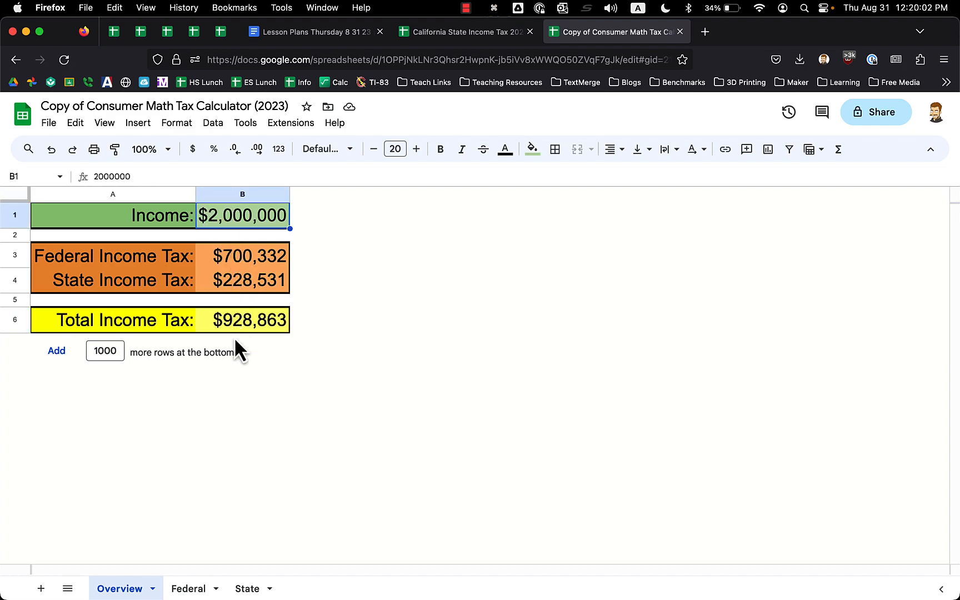
click(189, 589)
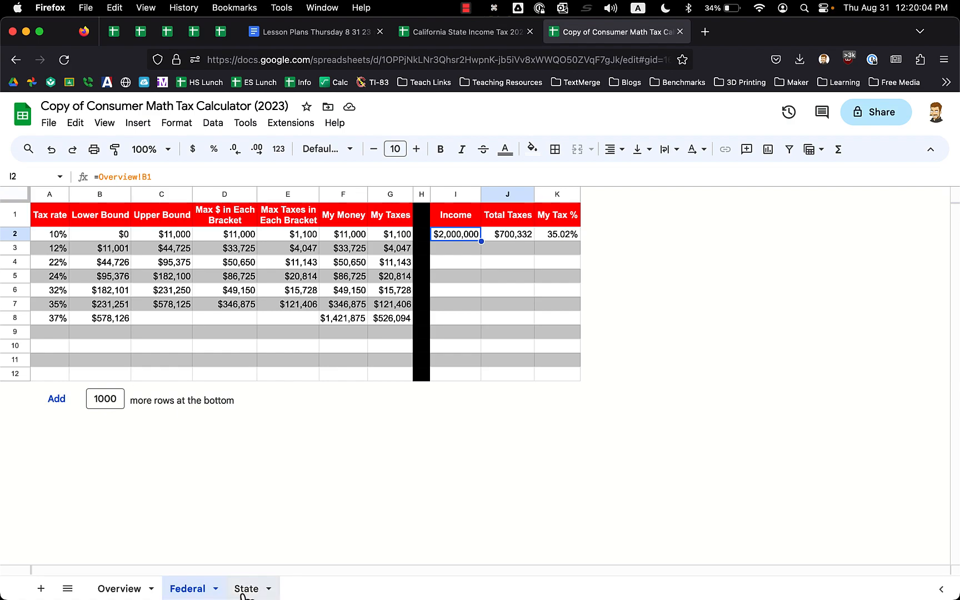
click(242, 594)
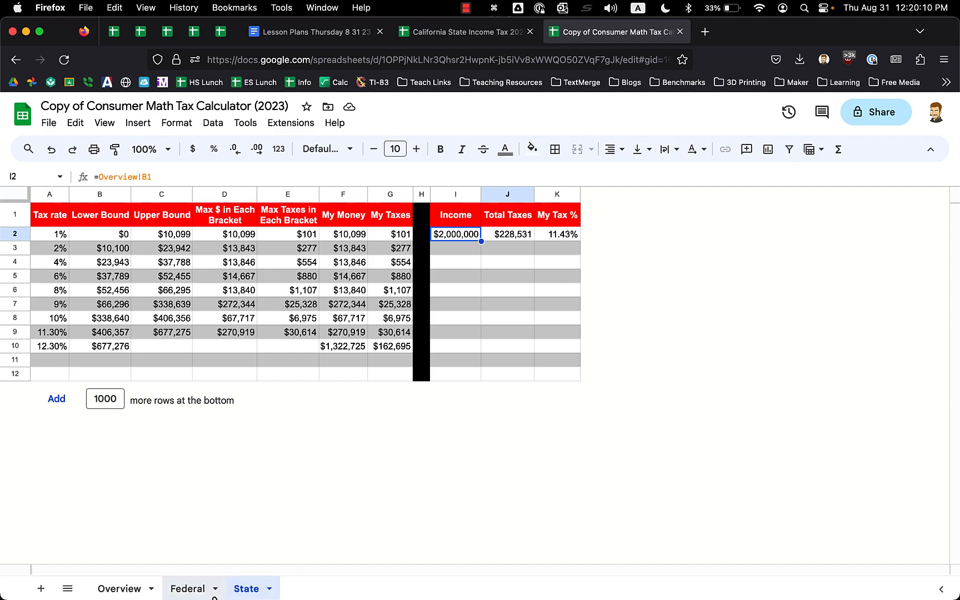
click(193, 595)
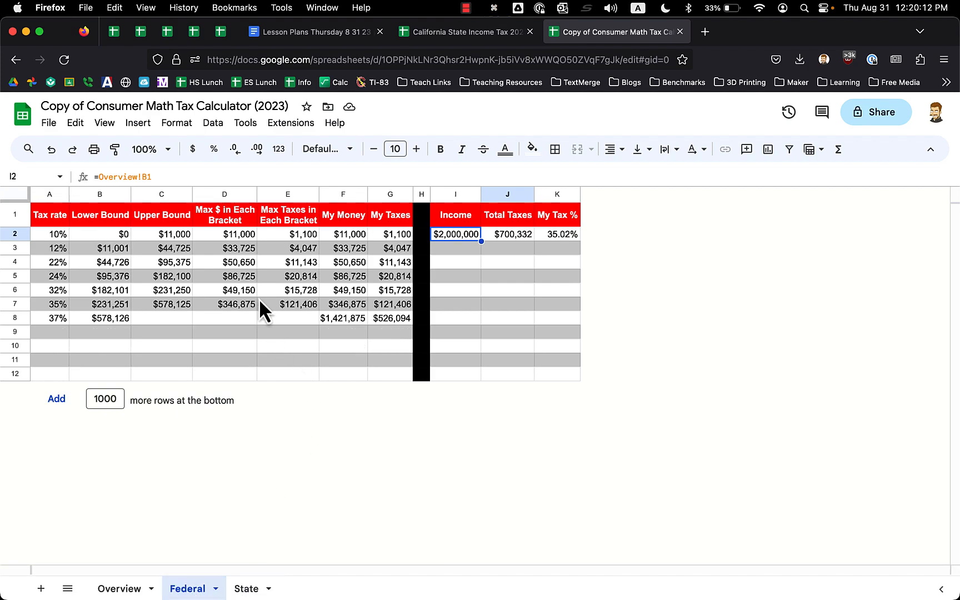
click(232, 264)
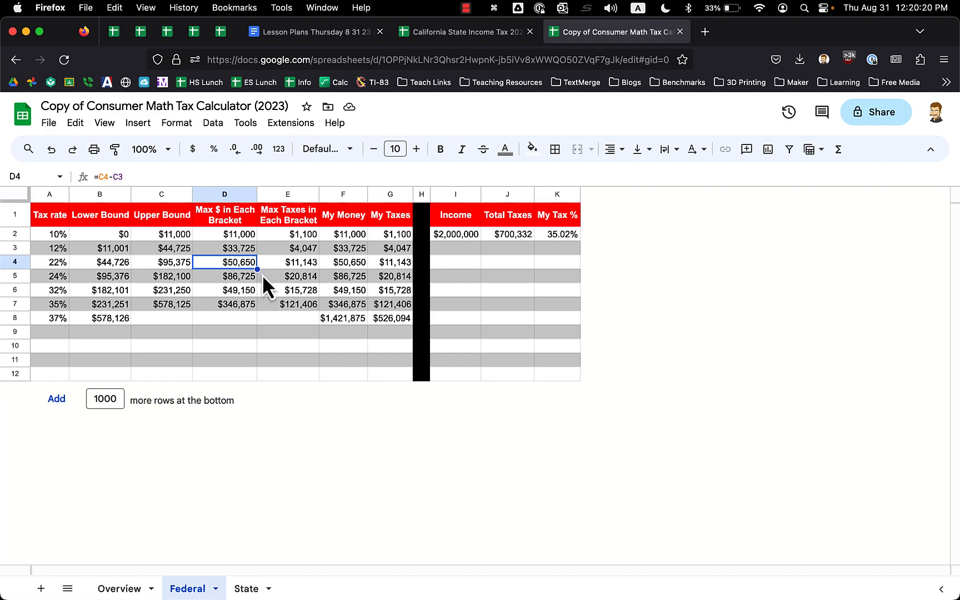
click(289, 267)
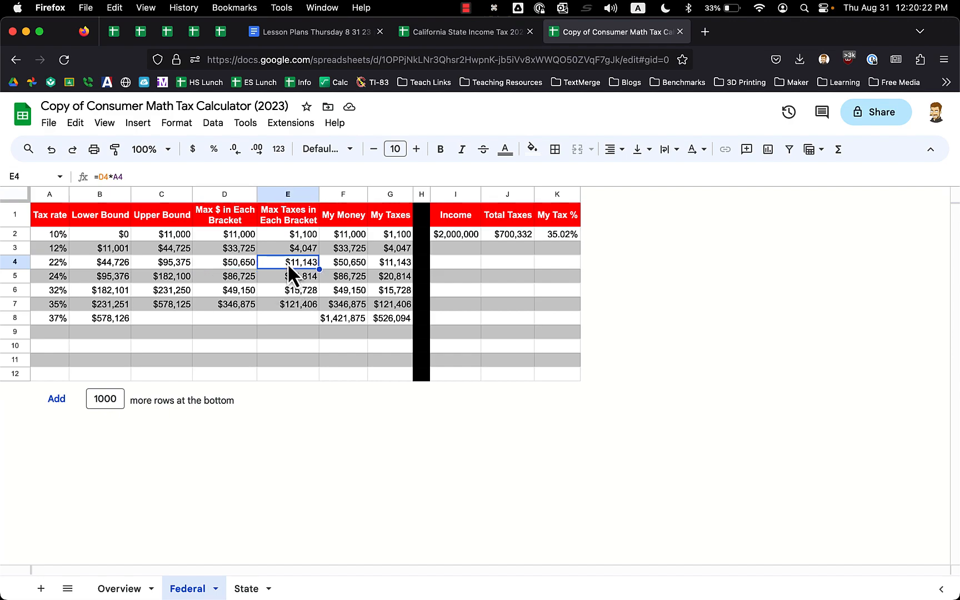
key(Down)
key(Down)
key(Down)
key(Right)
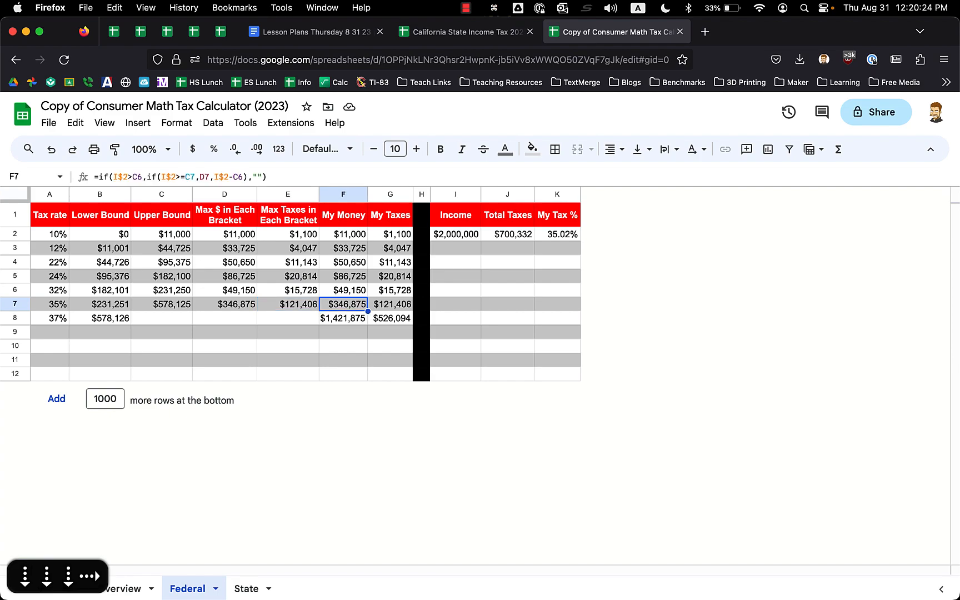
key(Down)
key(Up)
key(Up)
key(Up)
key(Up)
key(Up)
key(Up)
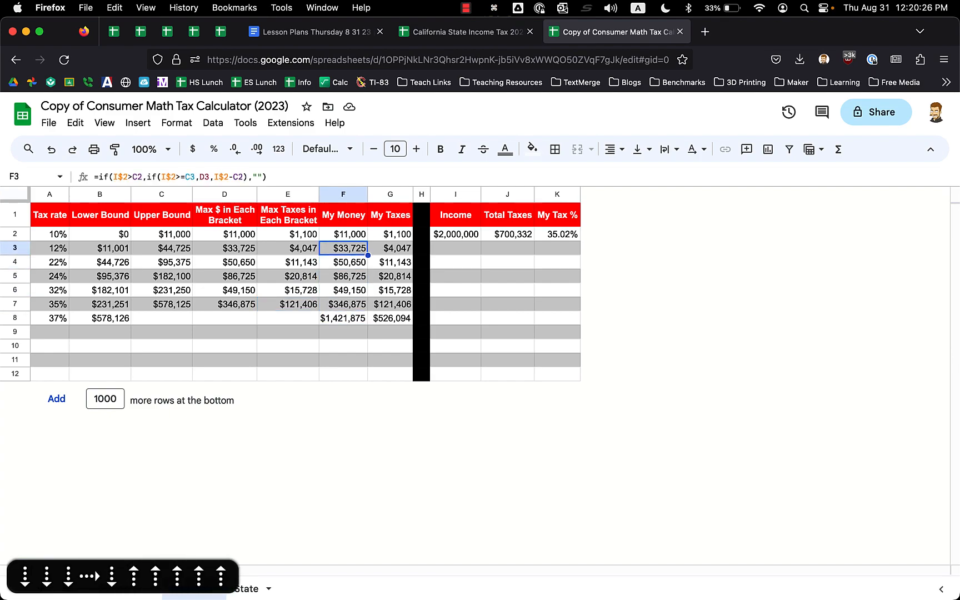
Examine the Federal sheet's formulas in the My Taxes column and in the Income, Total Taxes and My Tax % cells.
key(Right)
key(Down)
key(Down)
key(Down)
key(Down)
key(Down)
key(Down)
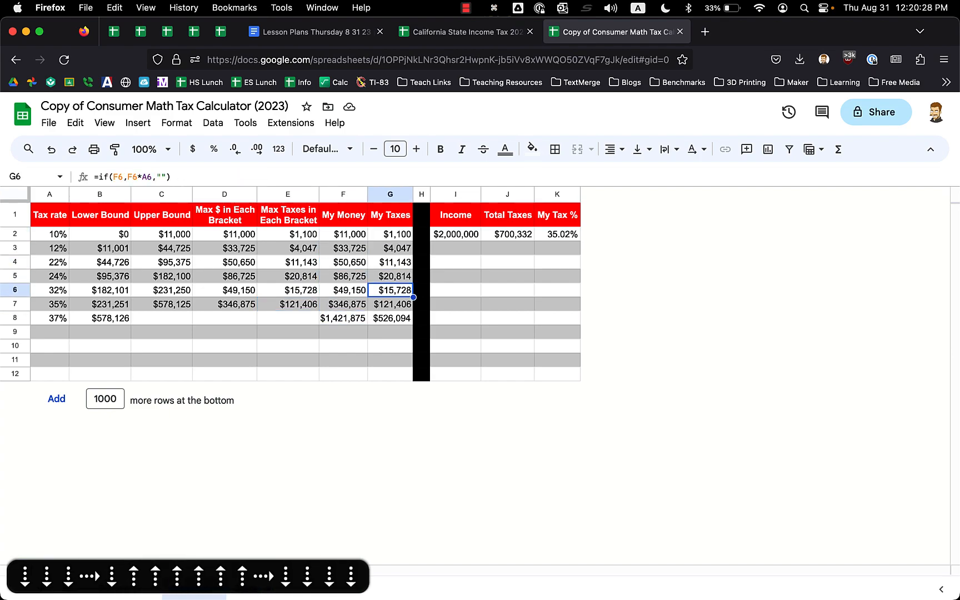
click(460, 237)
click(500, 236)
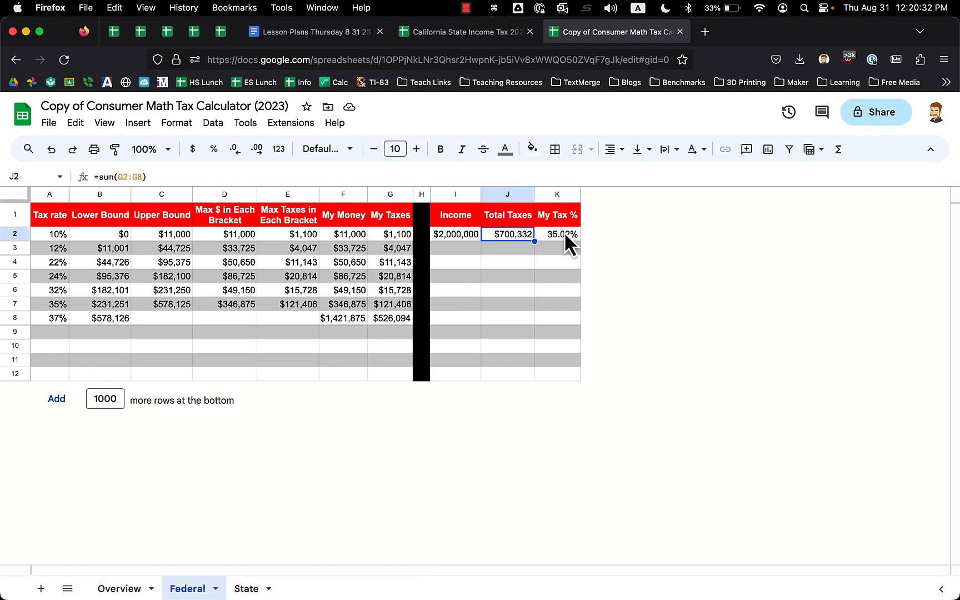
click(564, 233)
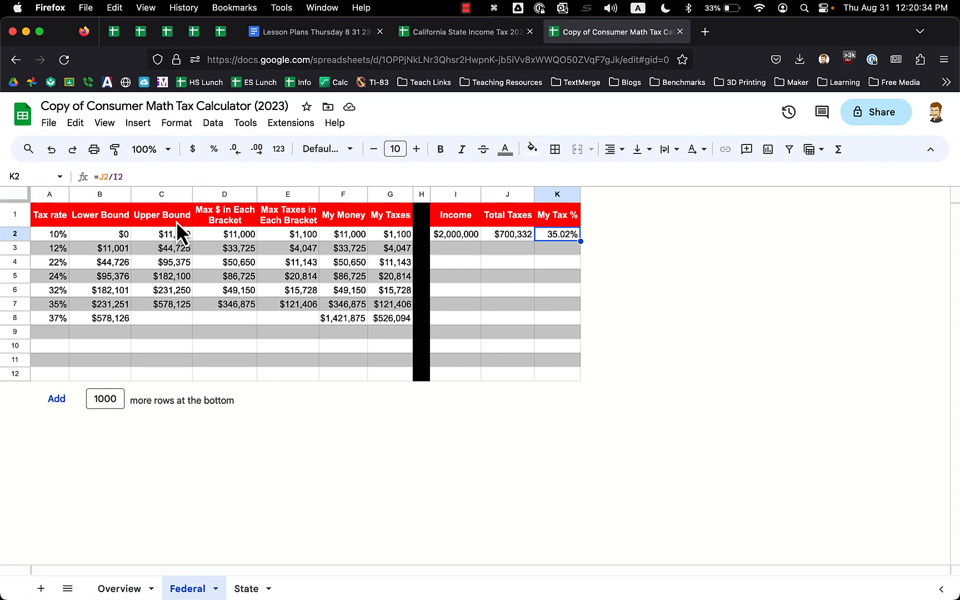
Review the Federal sheet's bracket bounds and calculated columns, and the State sheet's calculated range D1:K12.
drag(175, 218, 50, 322)
click(82, 322)
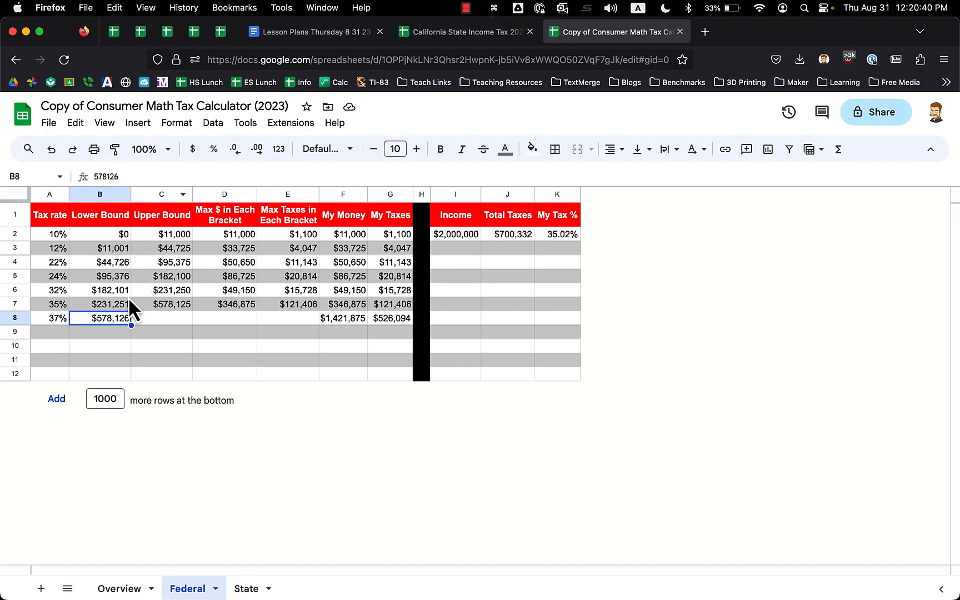
drag(217, 303, 583, 210)
click(246, 589)
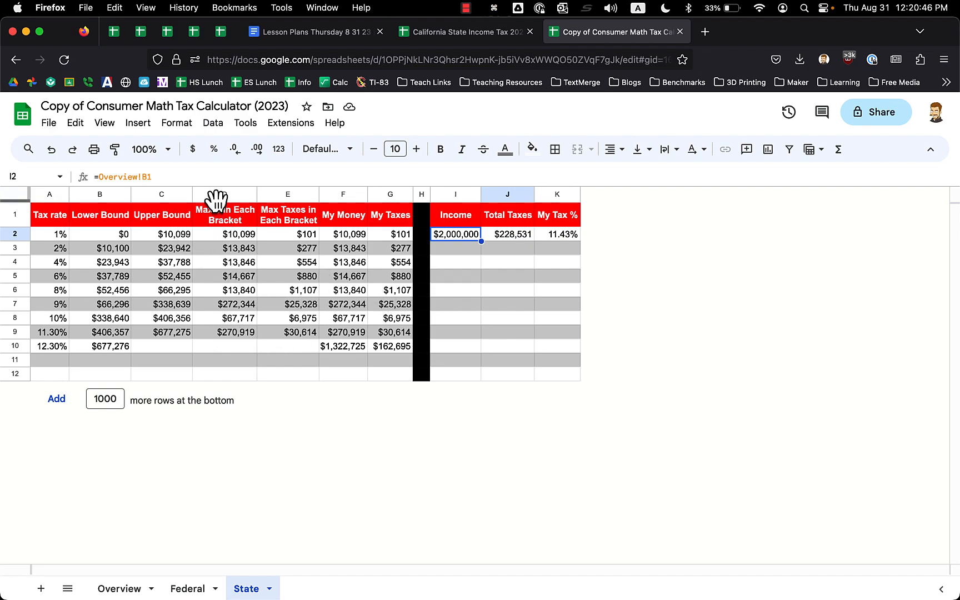
drag(217, 214, 594, 395)
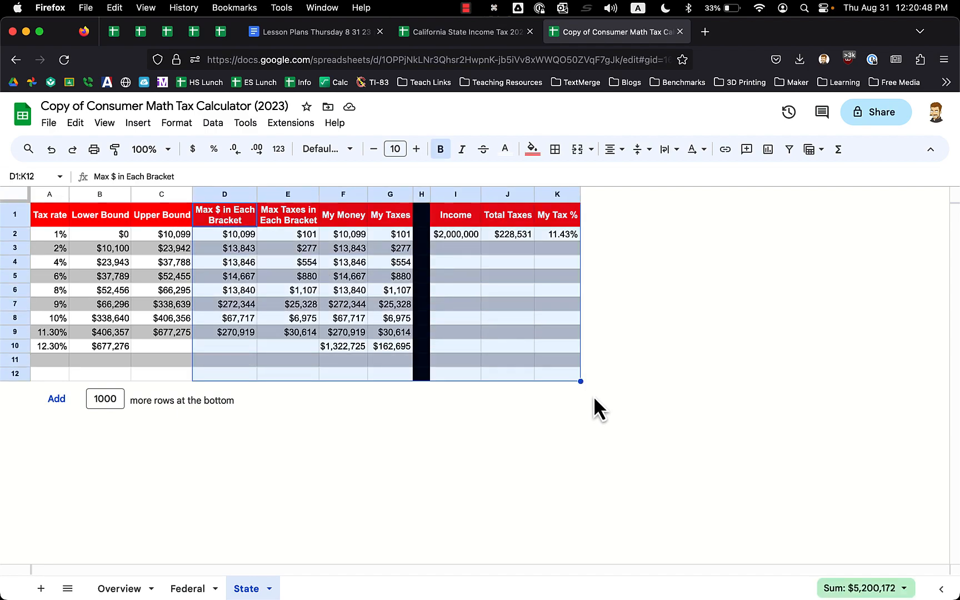
Examine the Federal, State and Total Income Tax formulas in B3, B4 and B6 on the Overview sheet.
click(138, 590)
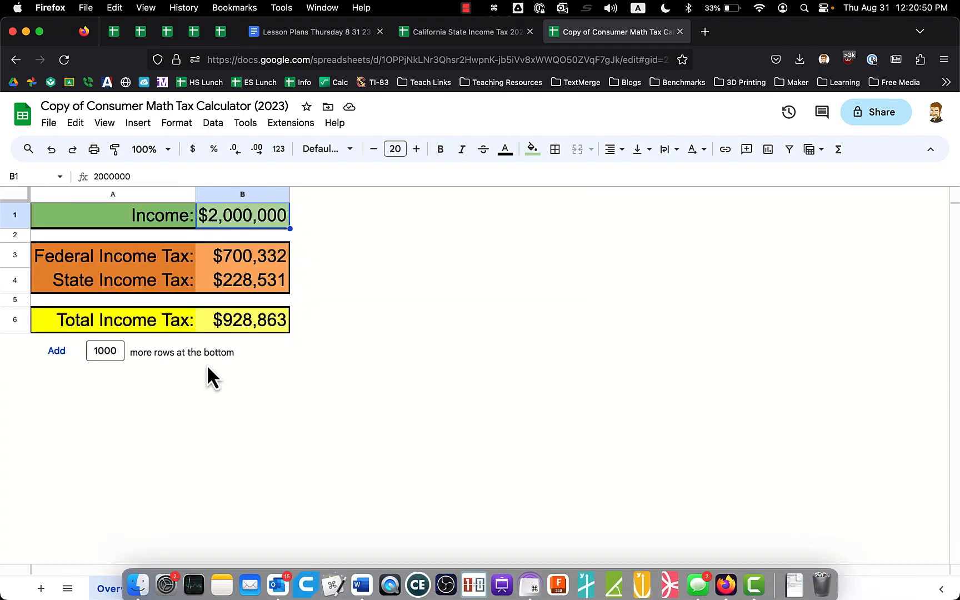
click(233, 256)
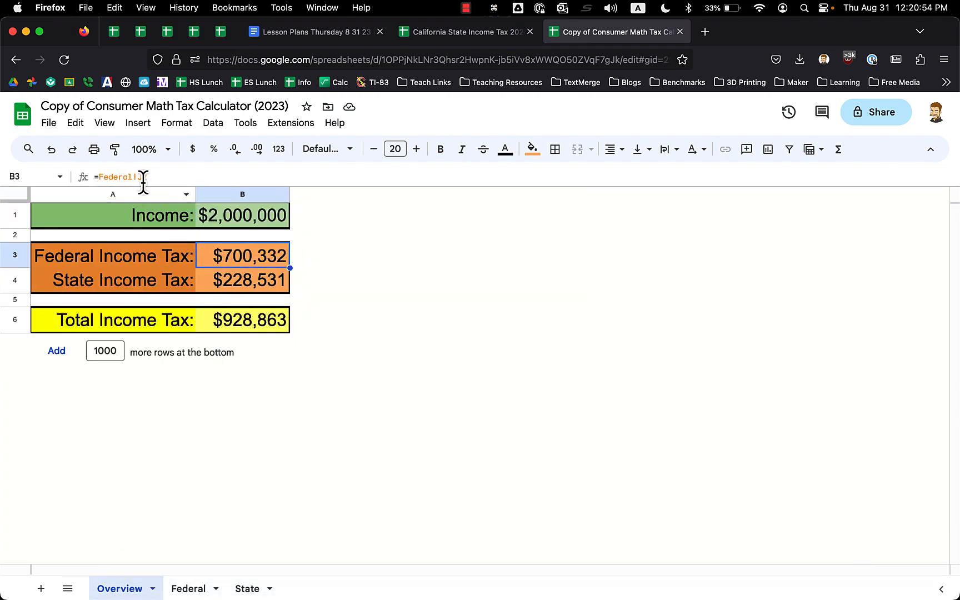
click(244, 288)
click(248, 327)
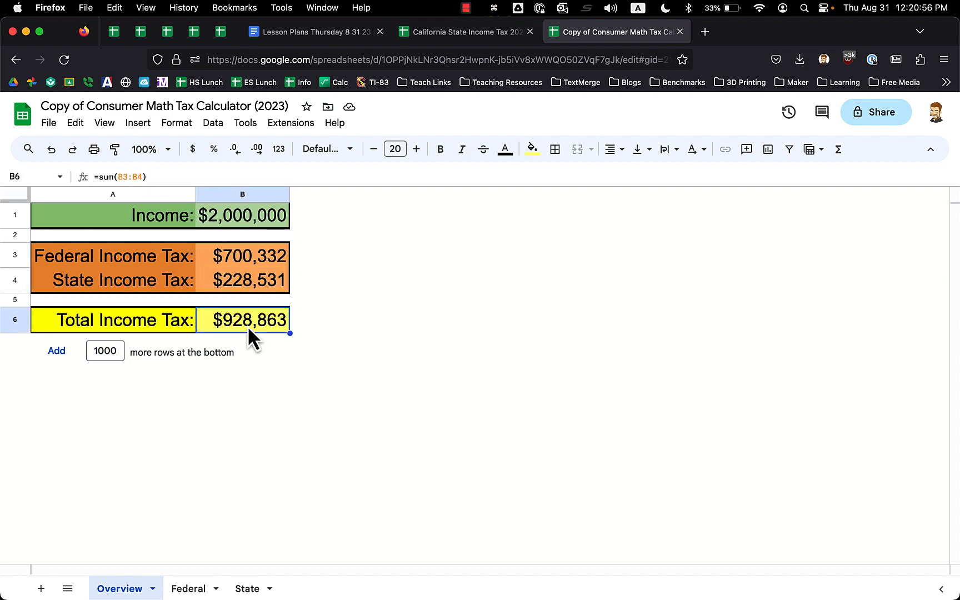
click(155, 176)
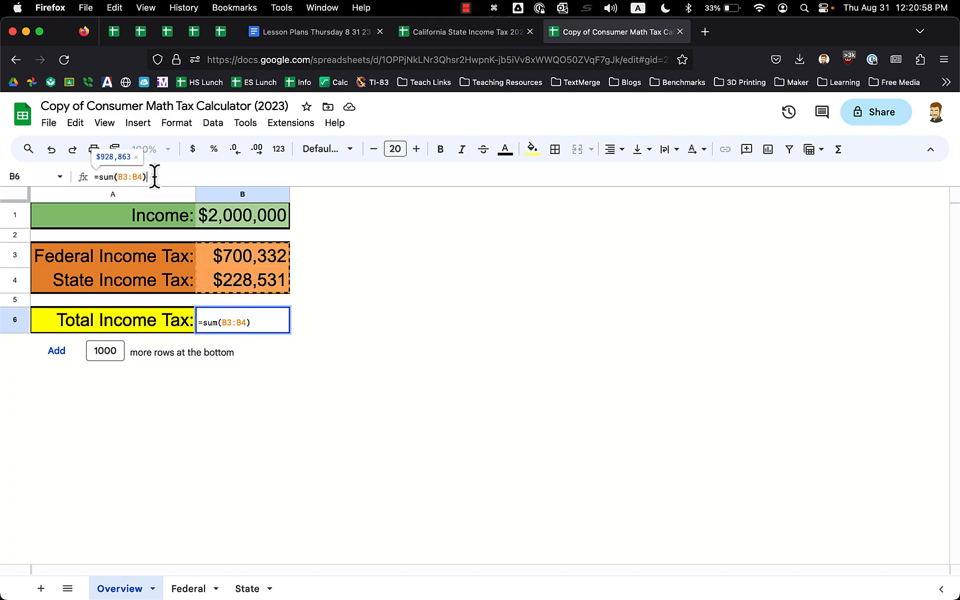